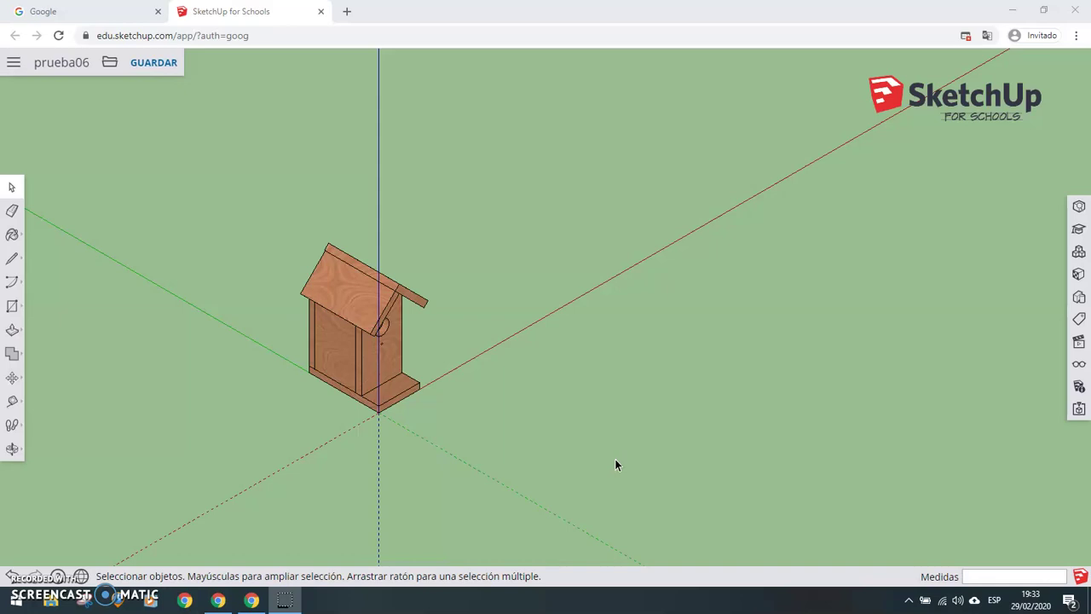
Draw a 140 by 2000 rectangle beside the birdhouse
left_click(12, 309)
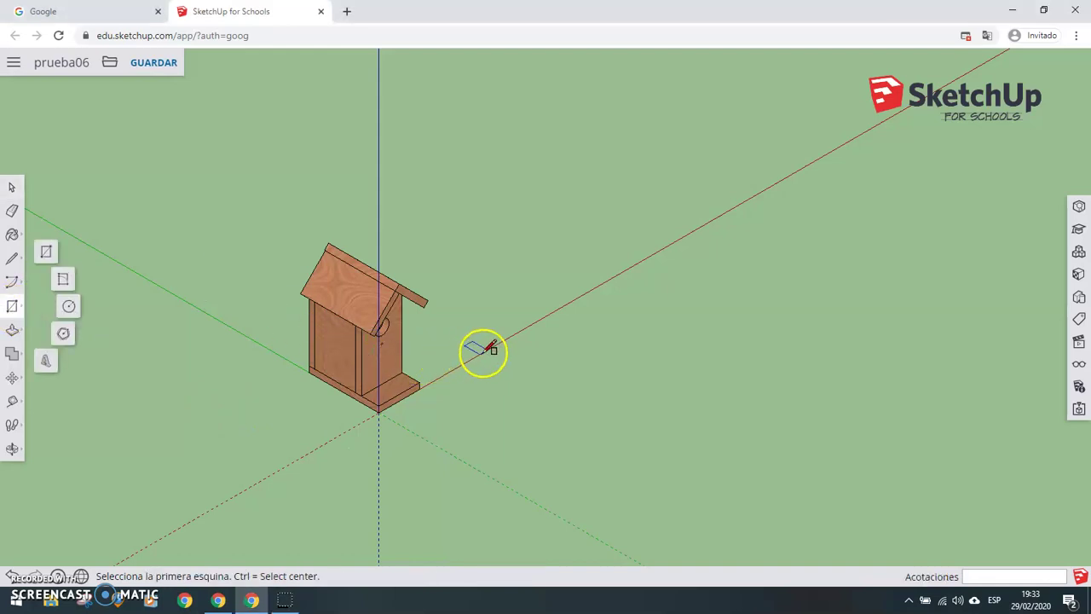
left_click_drag(484, 350, 468, 312)
type("140,2000")
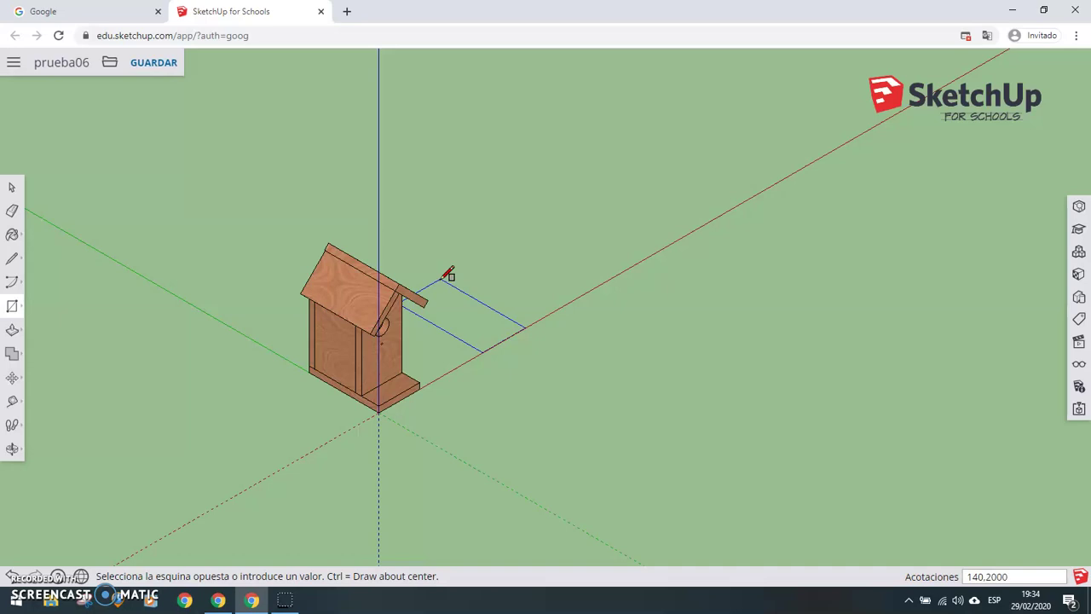
key("Return")
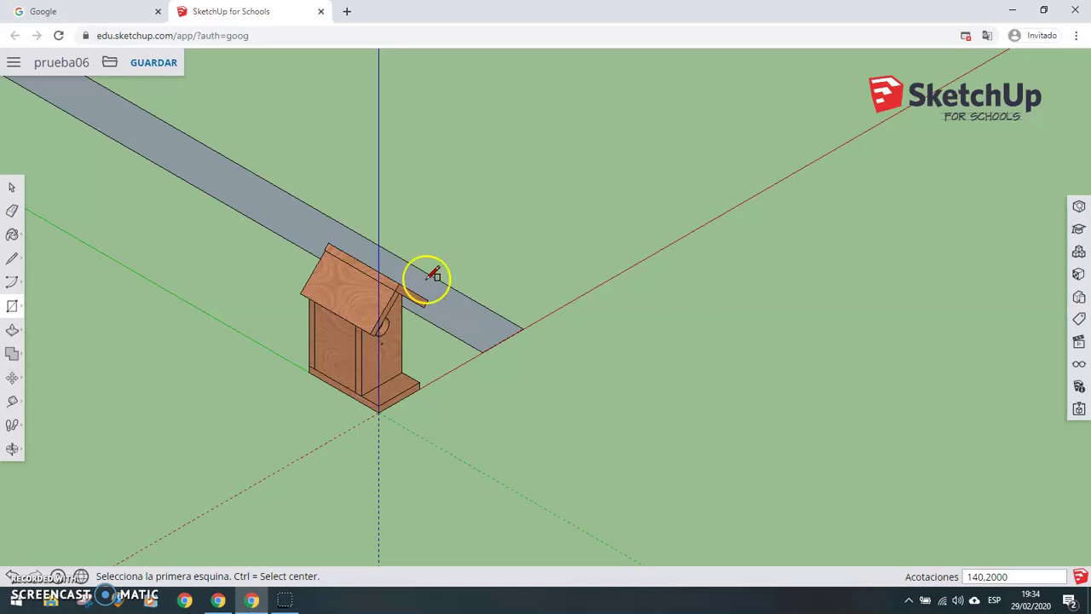
Push/Pull the rectangle up 20 mm to give the board its thickness
left_click(12, 330)
left_click(449, 295)
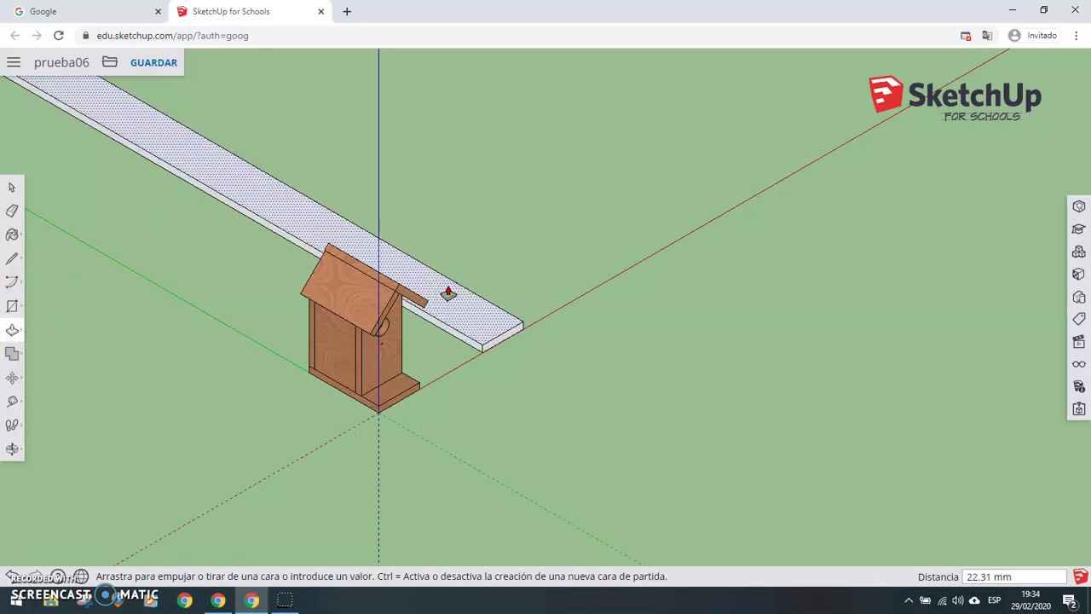
type("20")
key("Return")
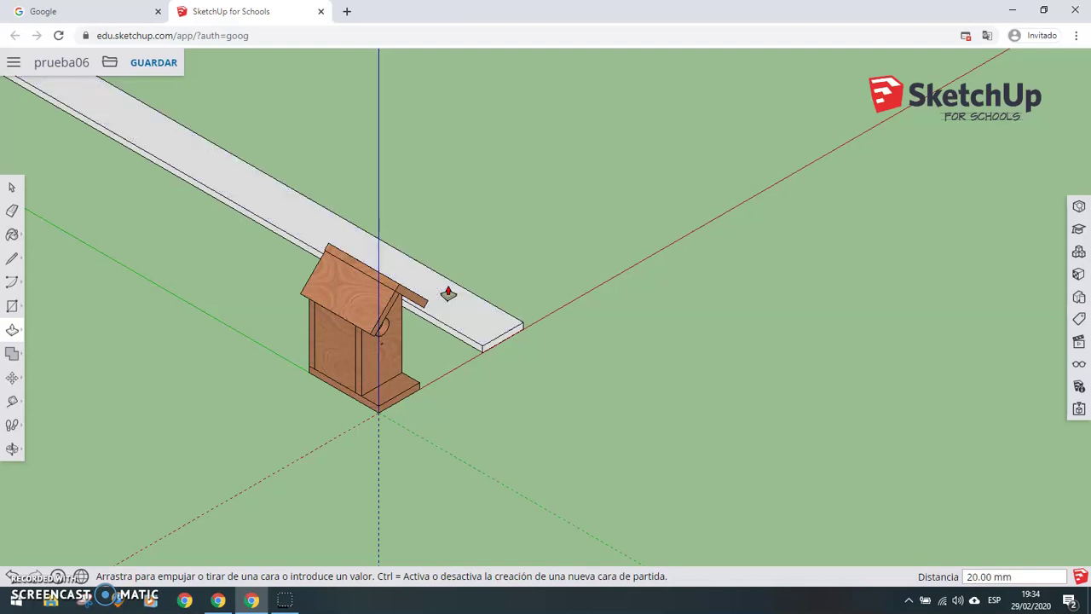
Select the whole new board and make it a group (Crear grupo)
left_click(12, 186)
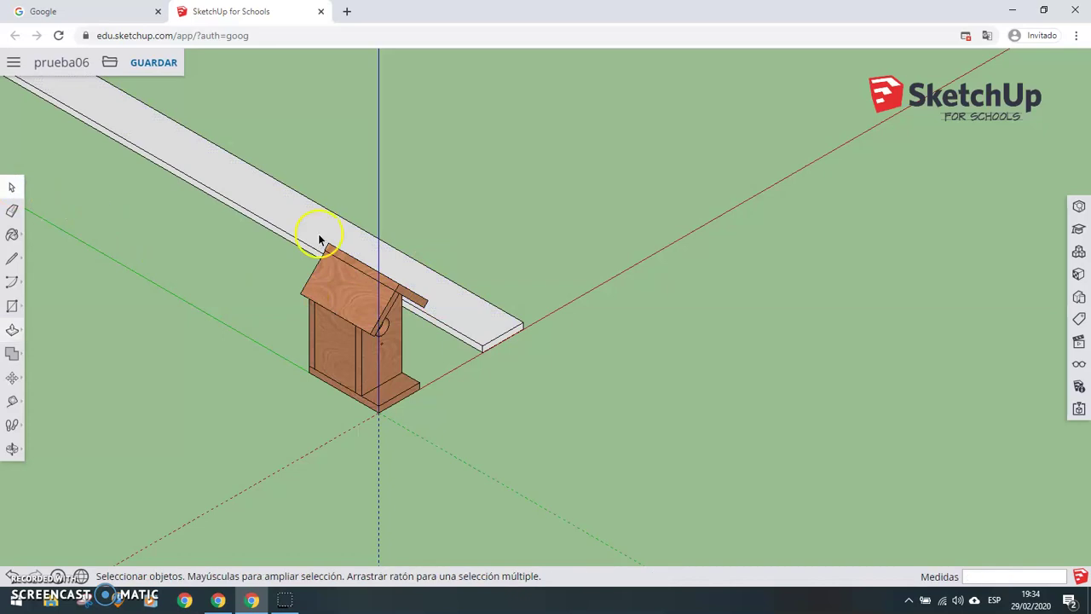
left_click(490, 319)
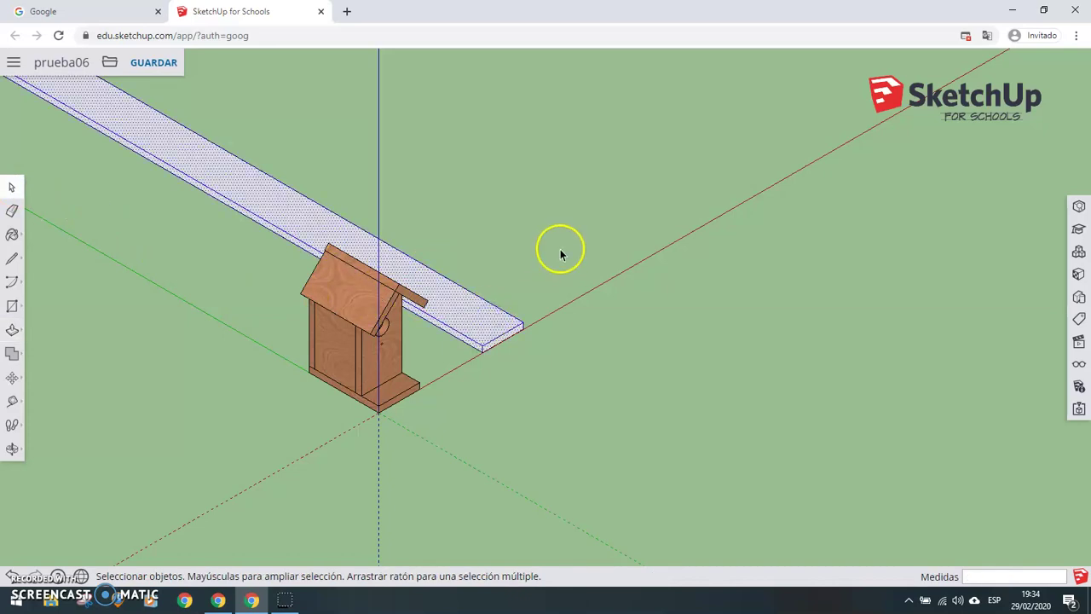
triple_click(451, 333)
right_click(467, 317)
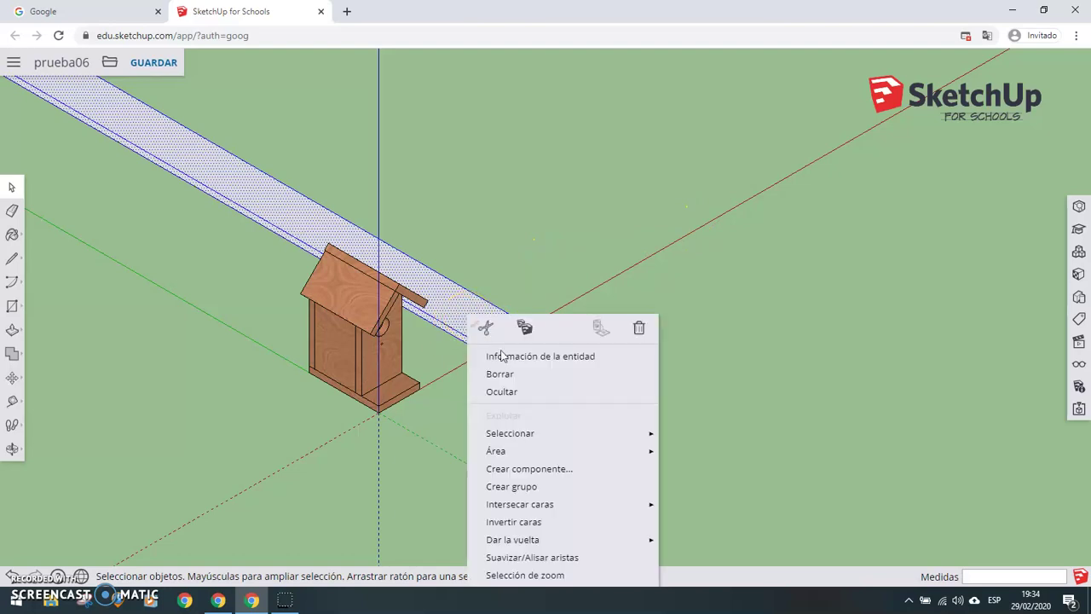
left_click(537, 484)
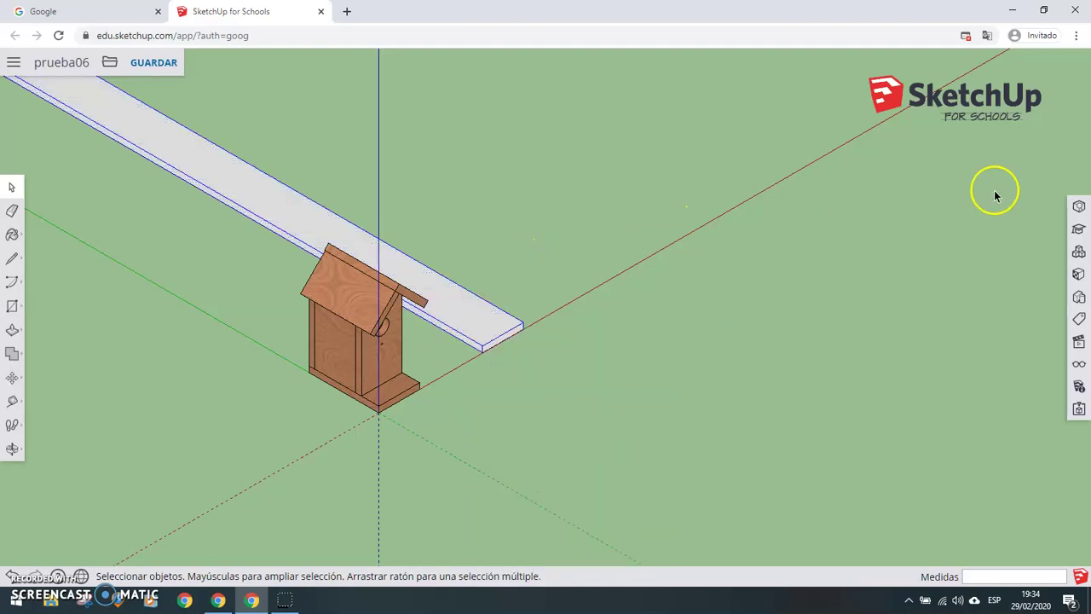
Paint the board with the Madera OSB wood material
left_click(12, 234)
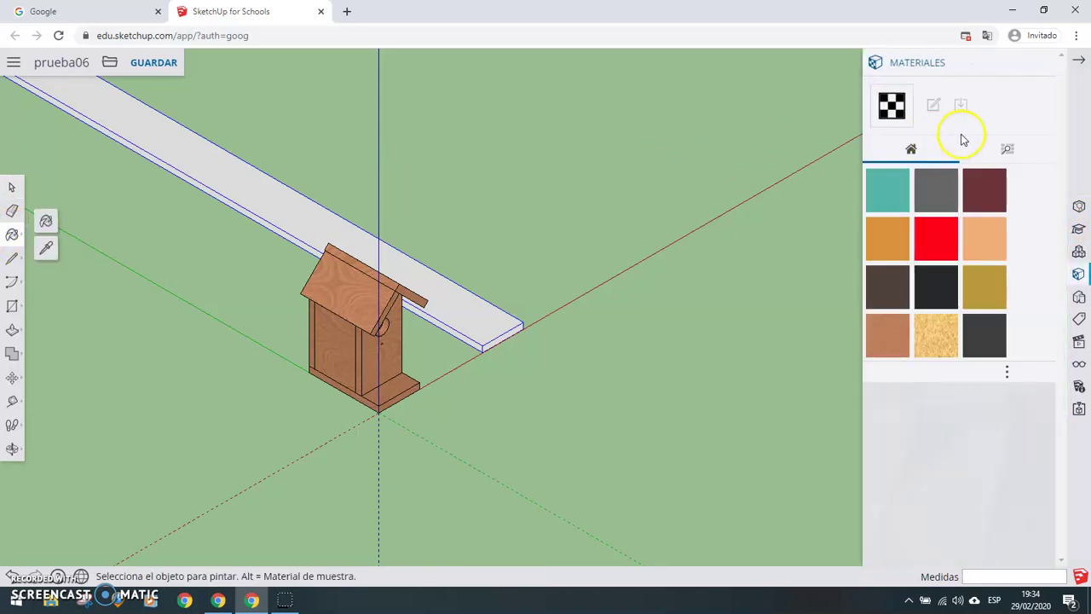
left_click(1009, 146)
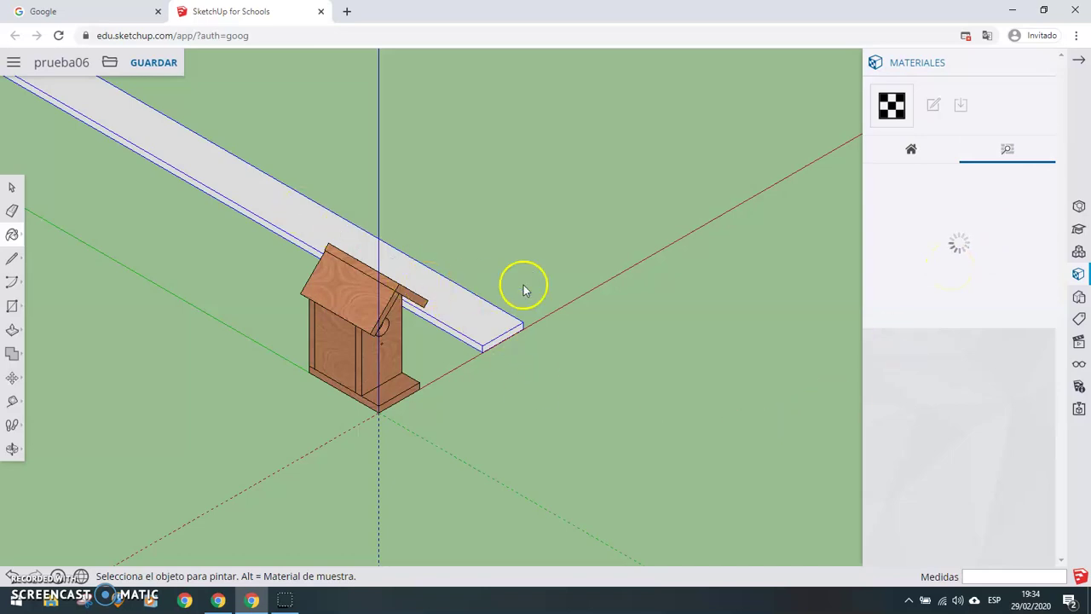
scroll(951, 342, "down", 1)
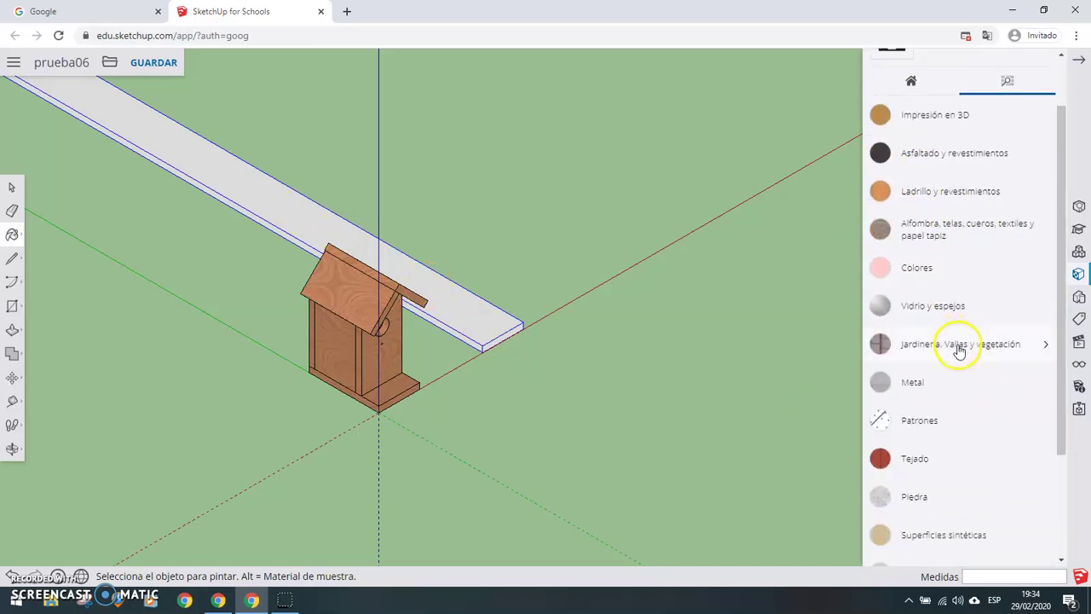
scroll(959, 349, "down", 2)
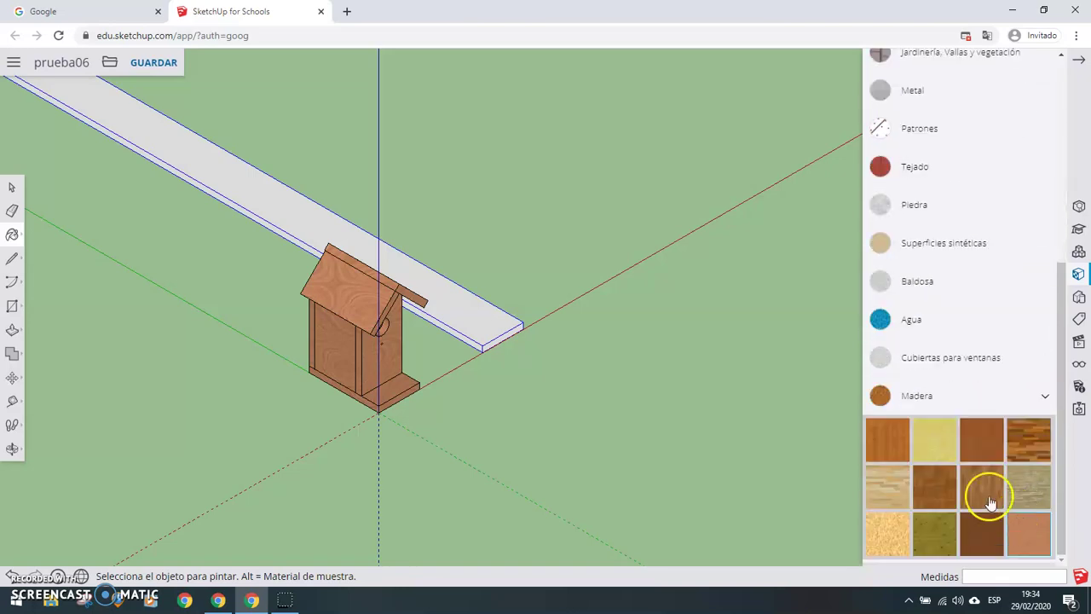
left_click(879, 530)
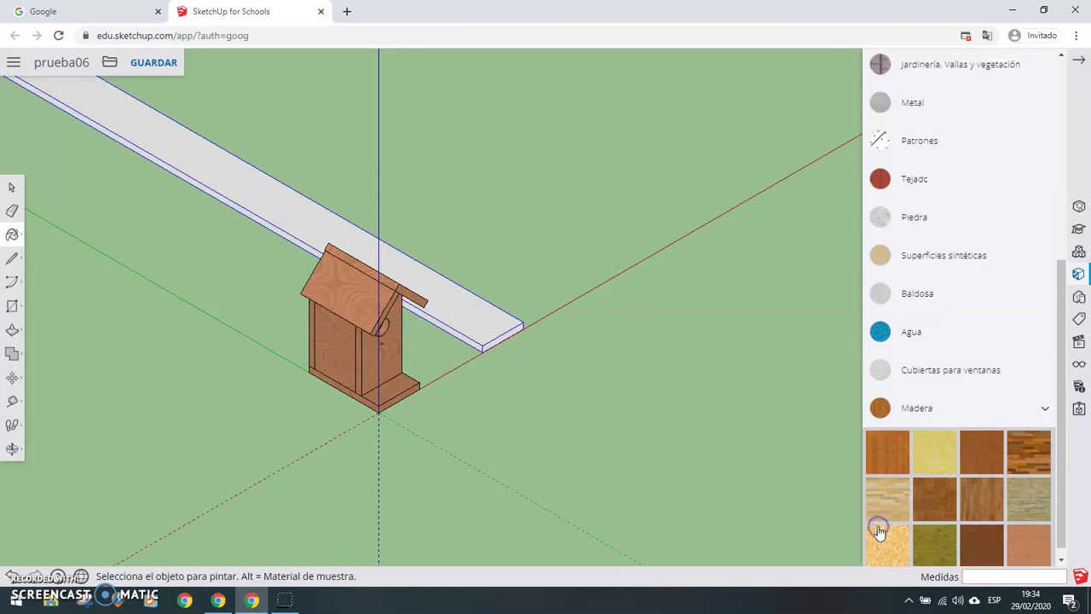
left_click(484, 334)
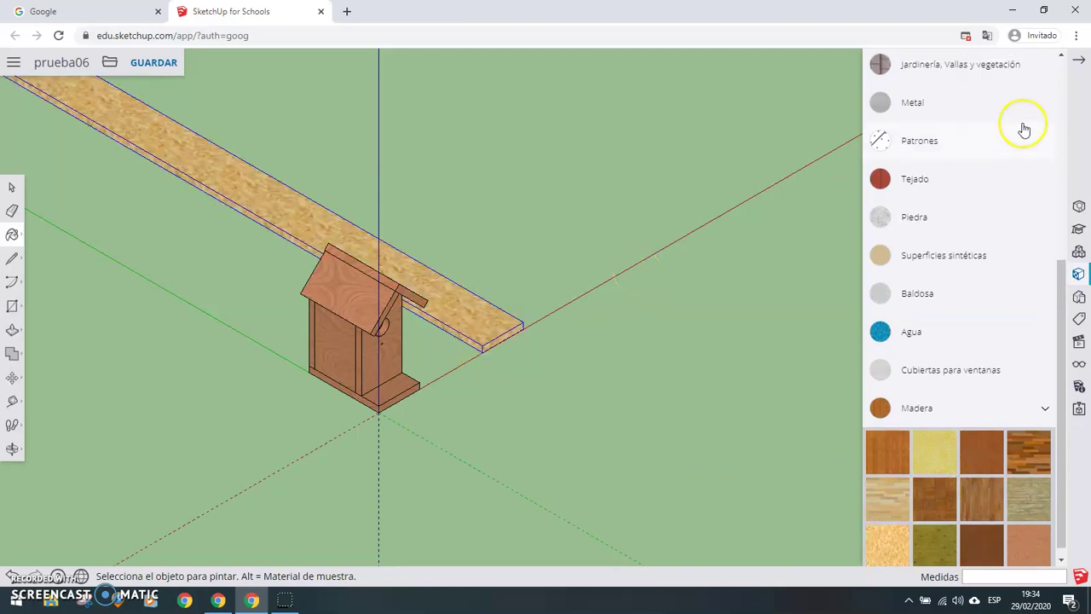
scroll(999, 151, "up", 2)
scroll(1011, 161, "up", 3)
mouse_move(1055, 67)
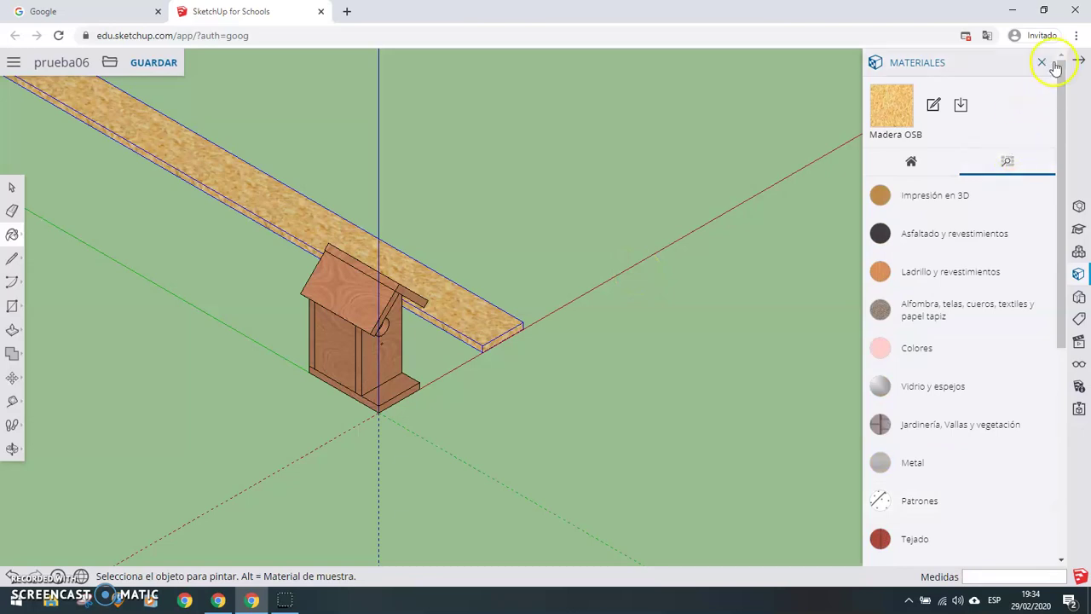
left_click(1043, 63)
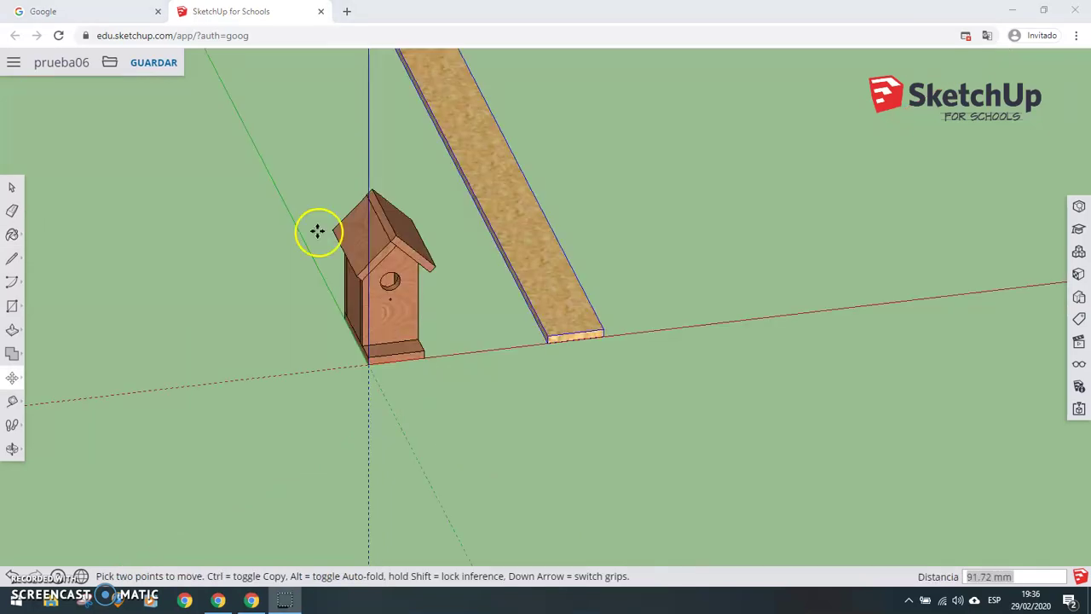
Move the OSB board about 912 mm to the right, then box-select the whole birdhouse
left_click(493, 162)
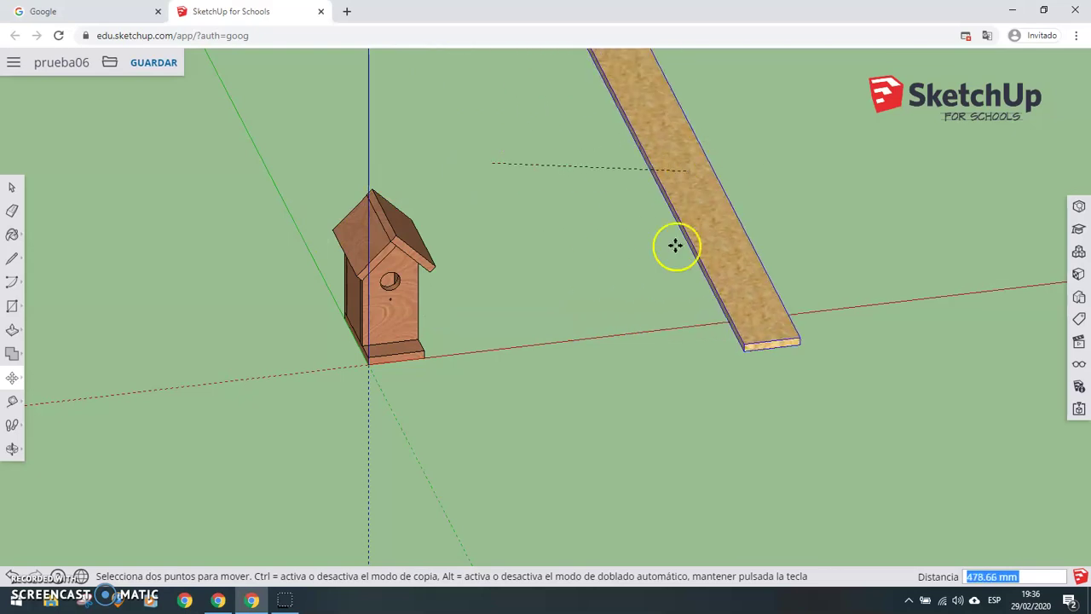
left_click(730, 301)
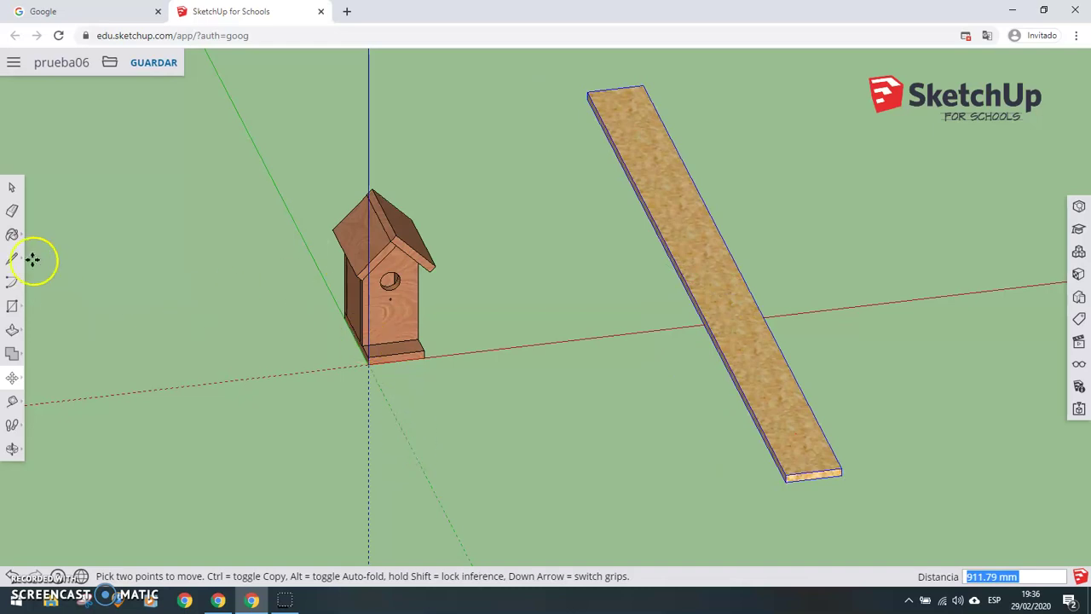
left_click(12, 187)
mouse_move(263, 116)
left_mouse_down()
mouse_move(367, 349)
mouse_move(458, 399)
left_mouse_up()
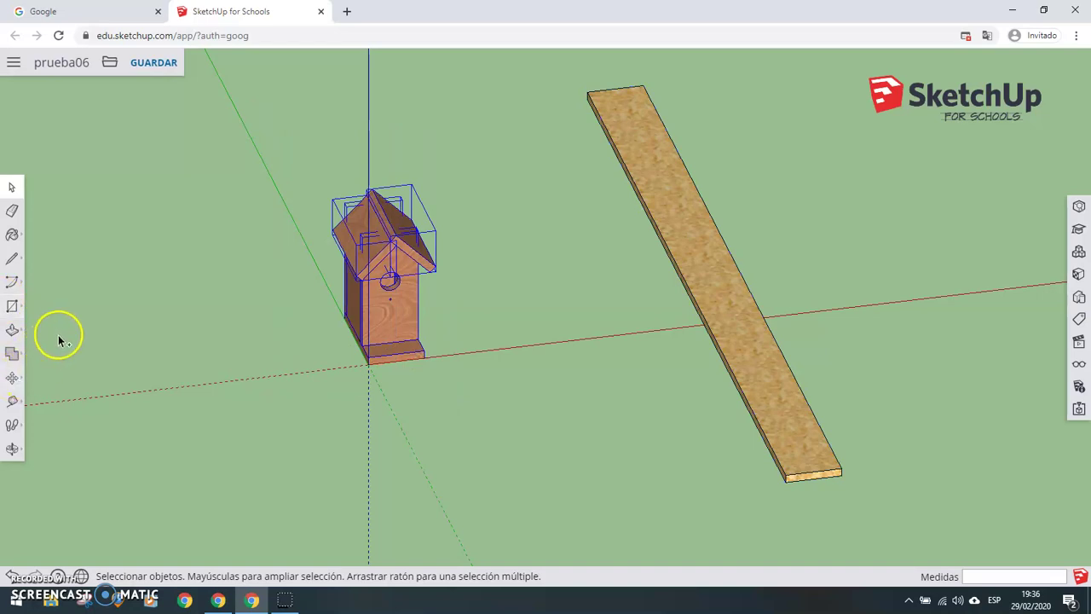
Paste a copy of the birdhouse beside the original and clear the selection
key("ctrl+v")
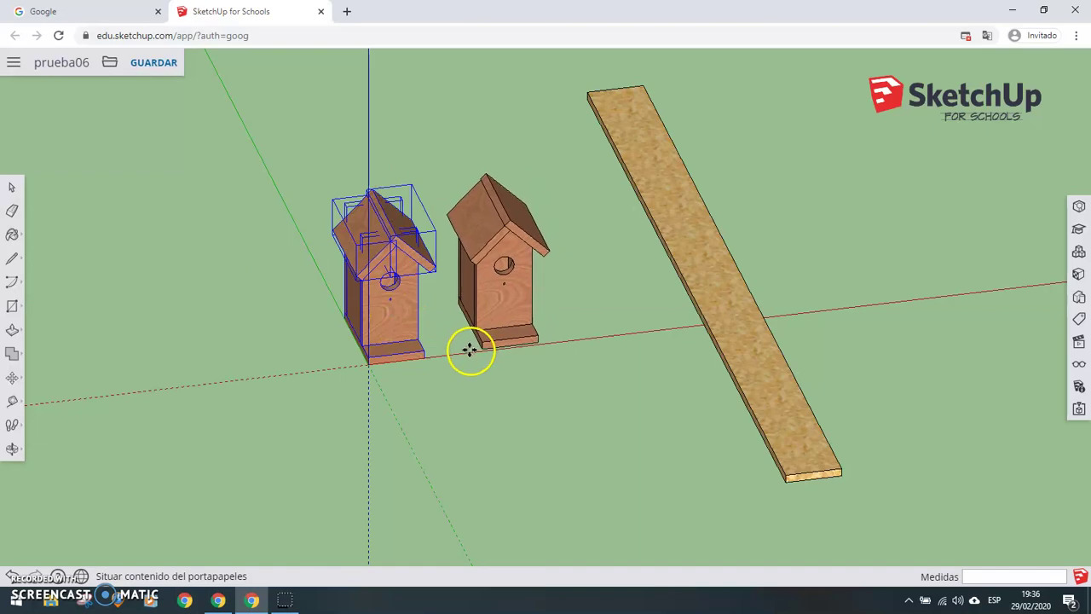
left_click(470, 351)
key("m")
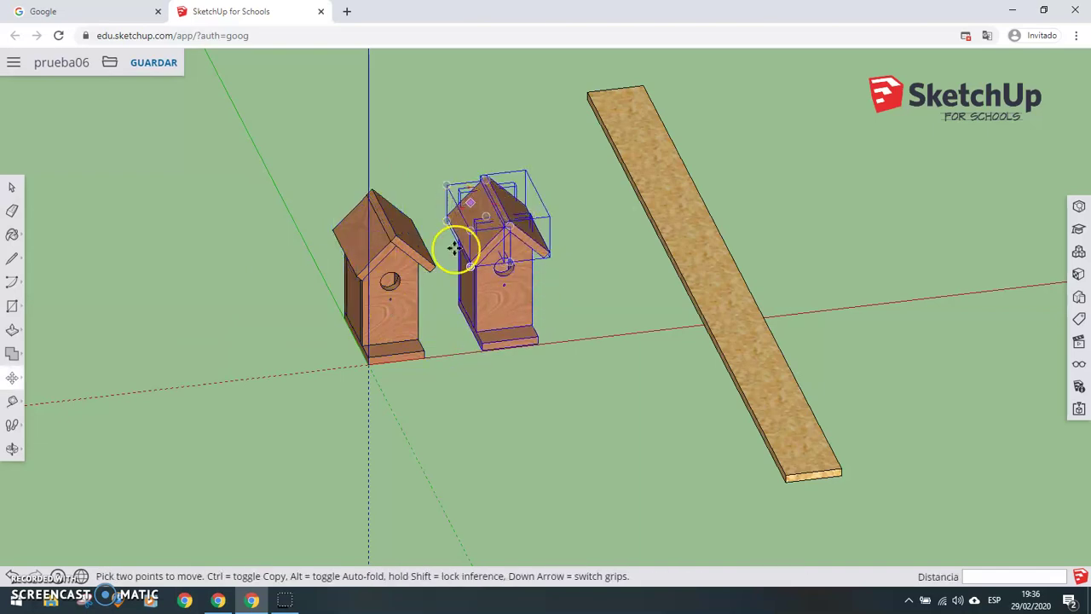
left_click(12, 187)
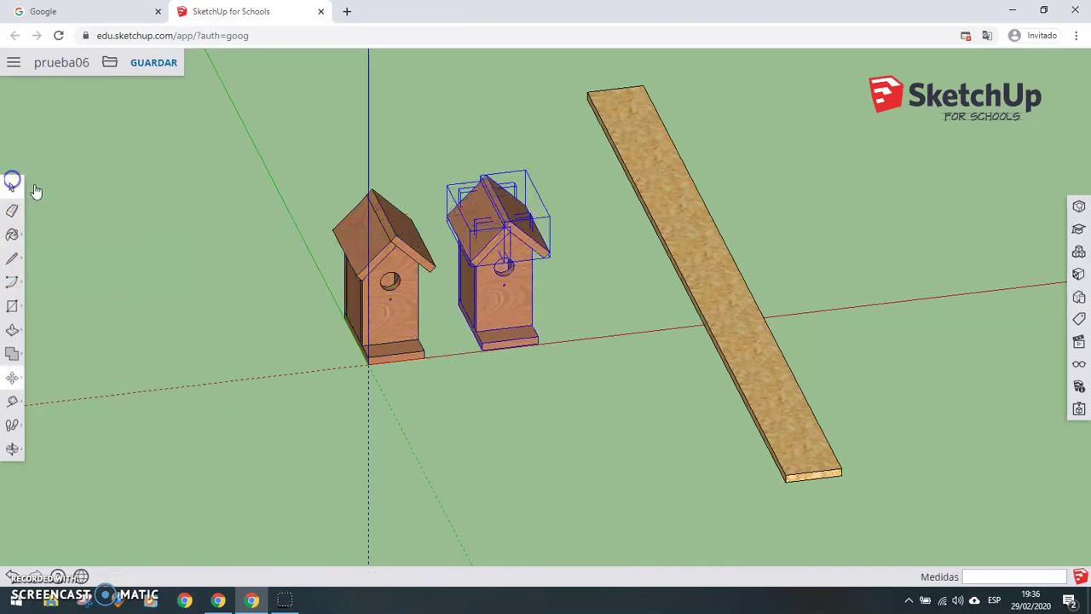
left_click(171, 256)
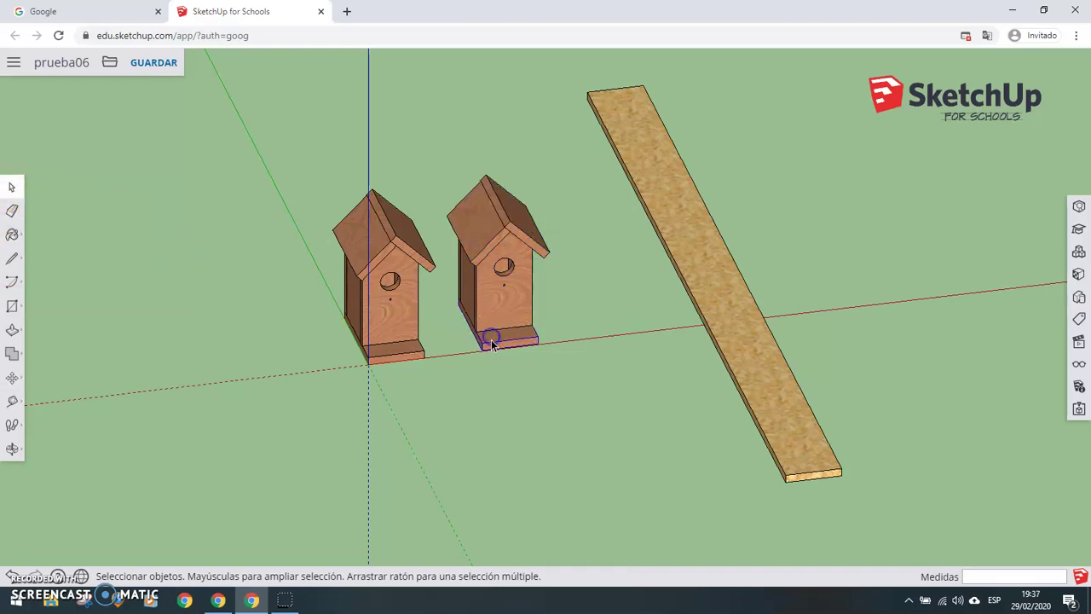
Move the copy's base 994.93 mm onto the board's end, then select the copy's front panel
left_click(12, 378)
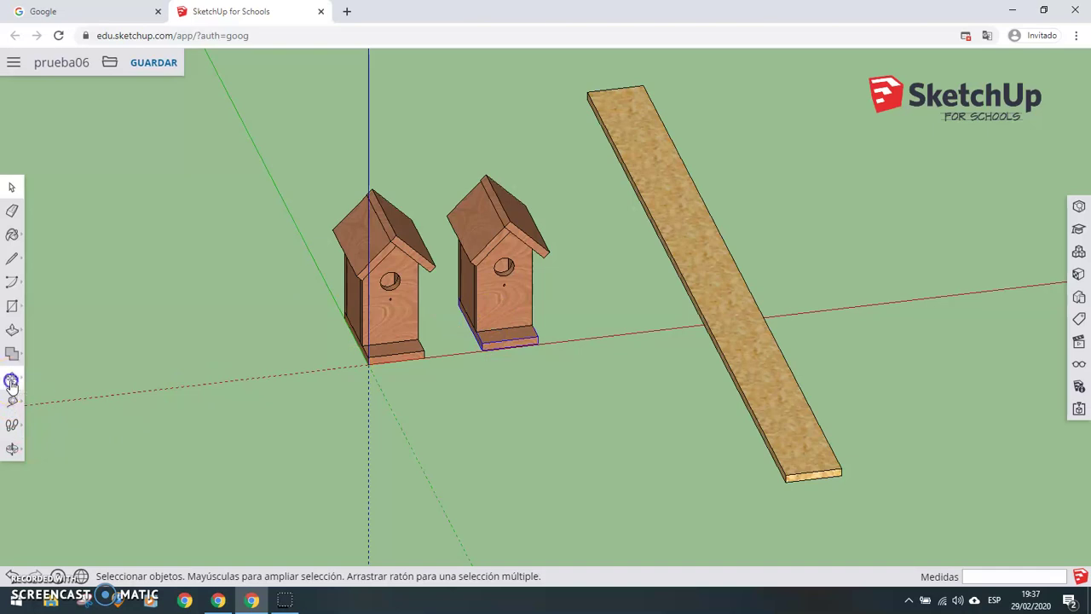
left_click(481, 351)
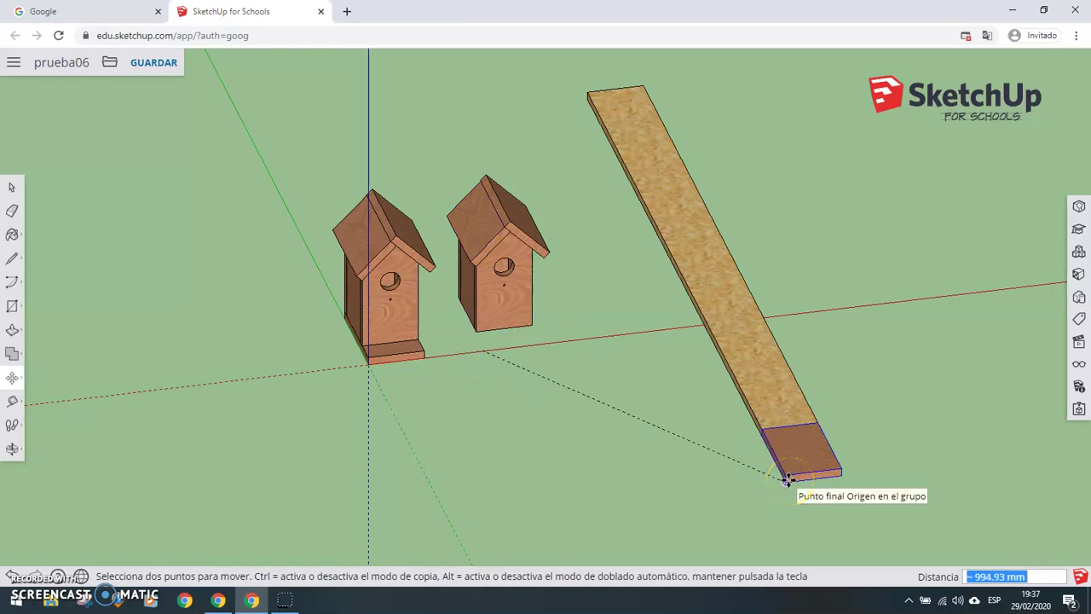
left_click(786, 480)
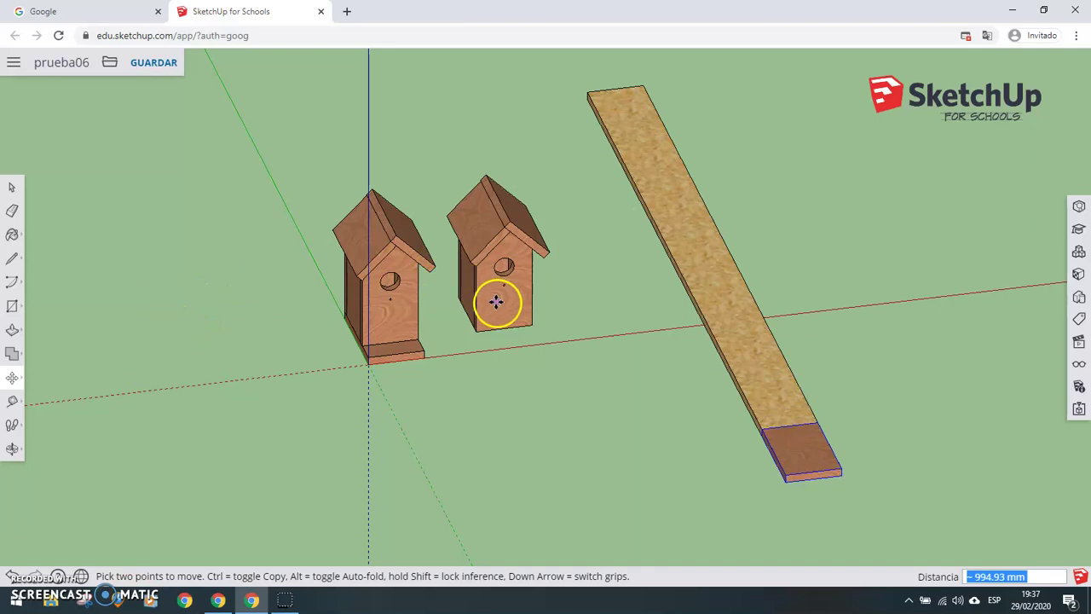
left_click(12, 189)
left_click(517, 295)
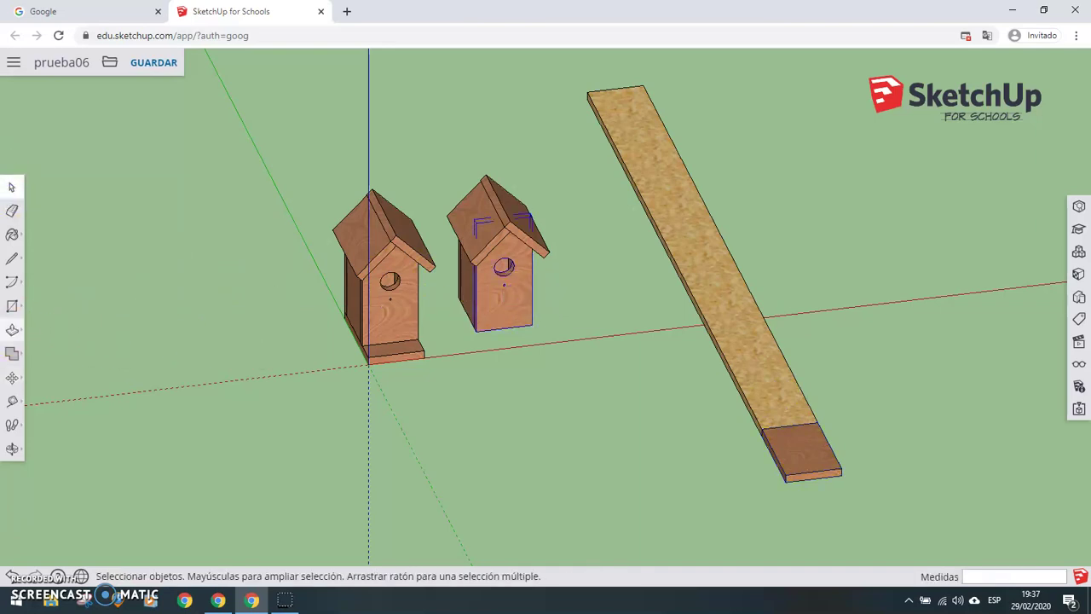
Pull the copy's front panel out in front of the birdhouse and orbit around the pieces
left_click(12, 377)
left_click_drag(471, 317, 536, 367)
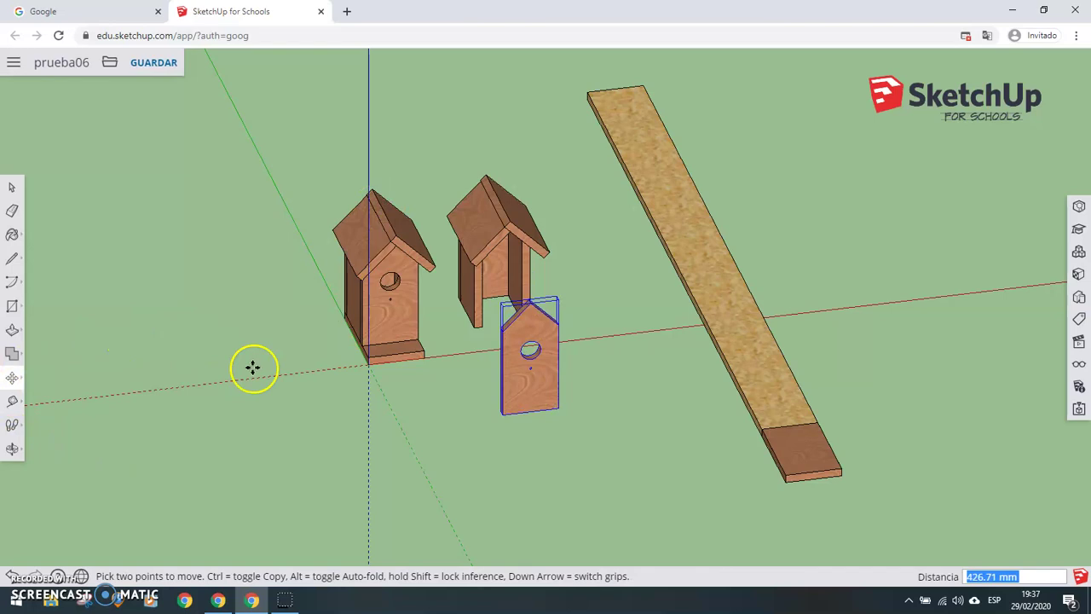
left_click(12, 448)
mouse_move(402, 436)
left_mouse_down()
mouse_move(500, 451)
mouse_move(534, 429)
left_mouse_up()
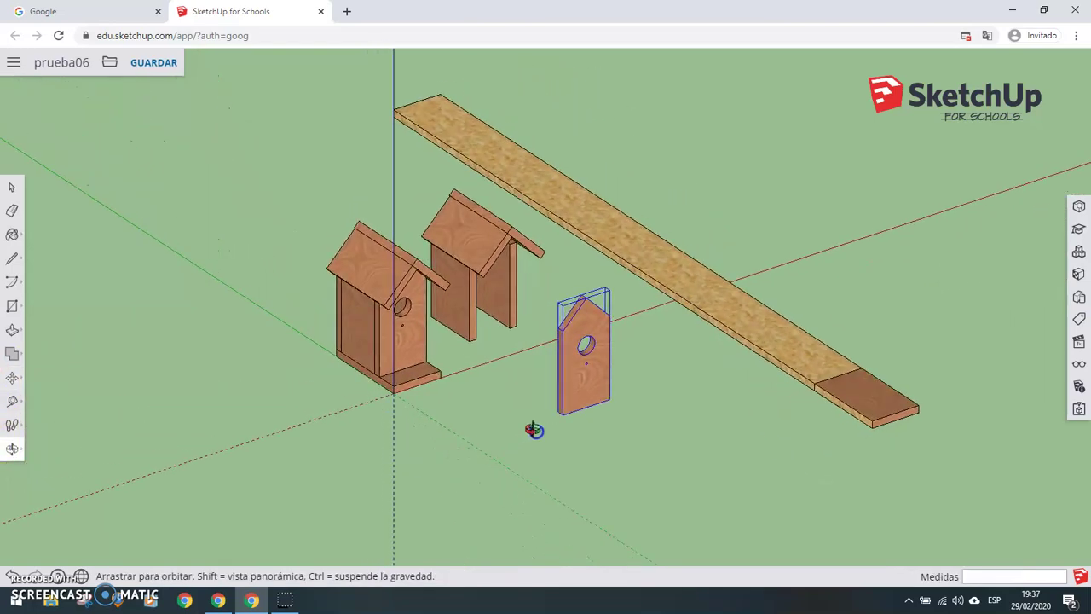
Rotate the front panel 90° about its bottom corner so it lies flat
left_click(12, 378)
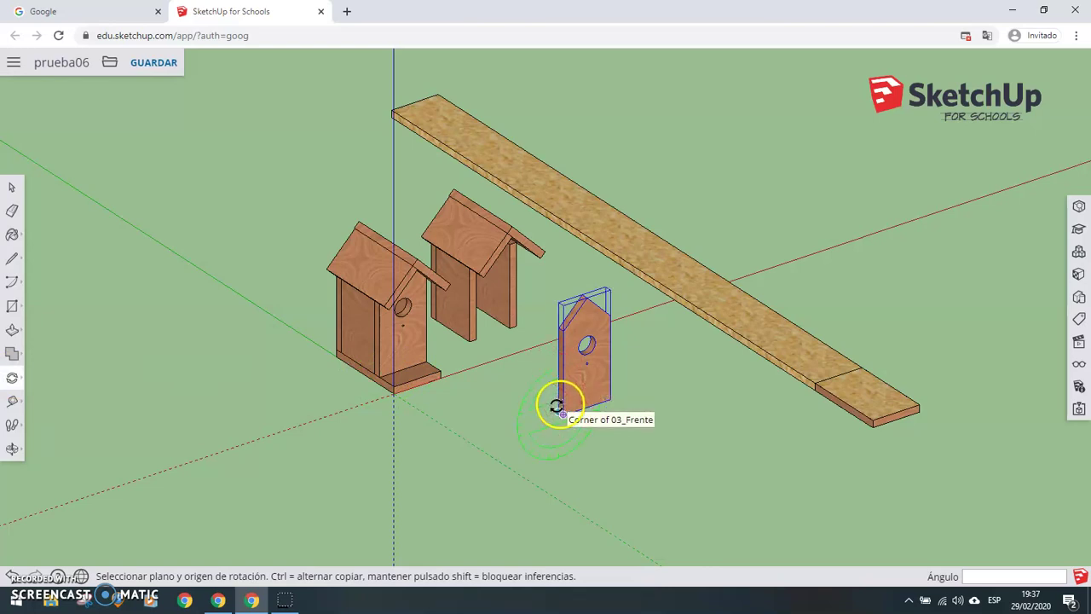
left_click_drag(562, 414, 538, 379)
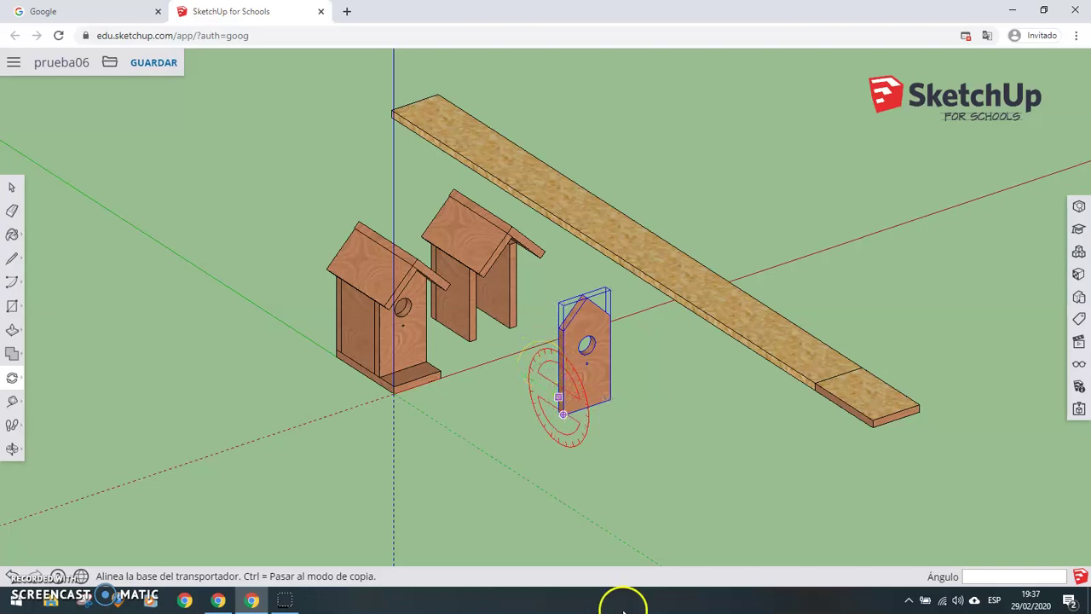
left_click(563, 346)
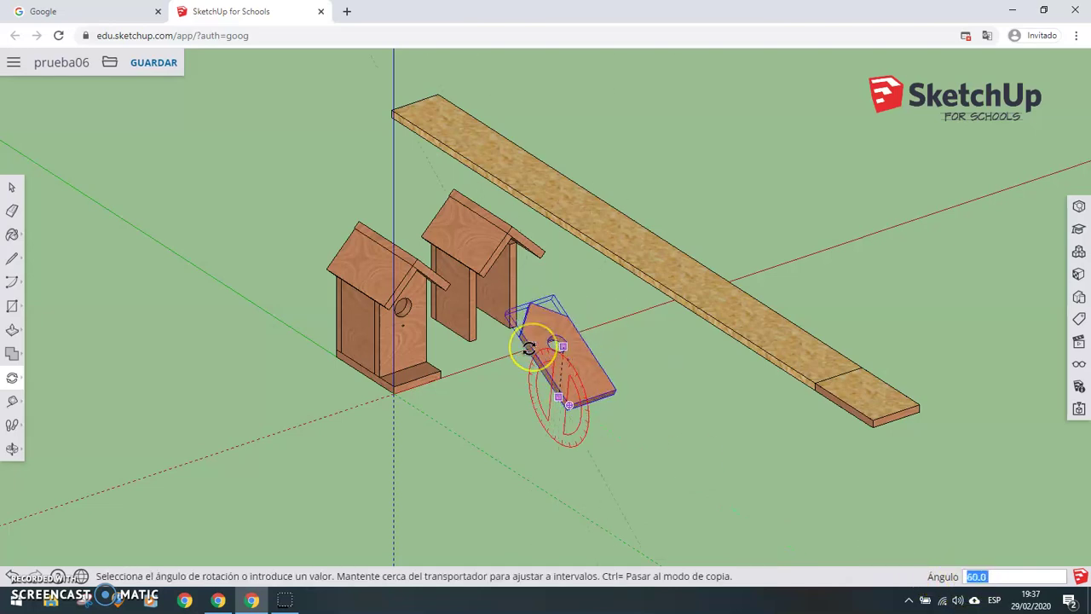
key("Escape")
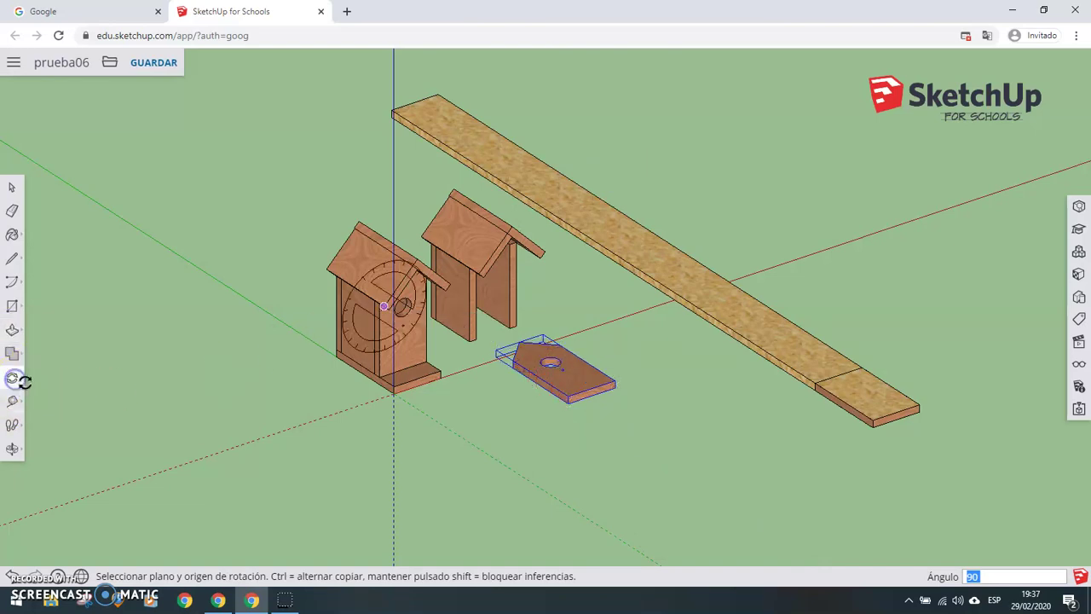
Move the flattened front panel by its corner onto the OSB plank, flush with the plank's edge
left_click(43, 348)
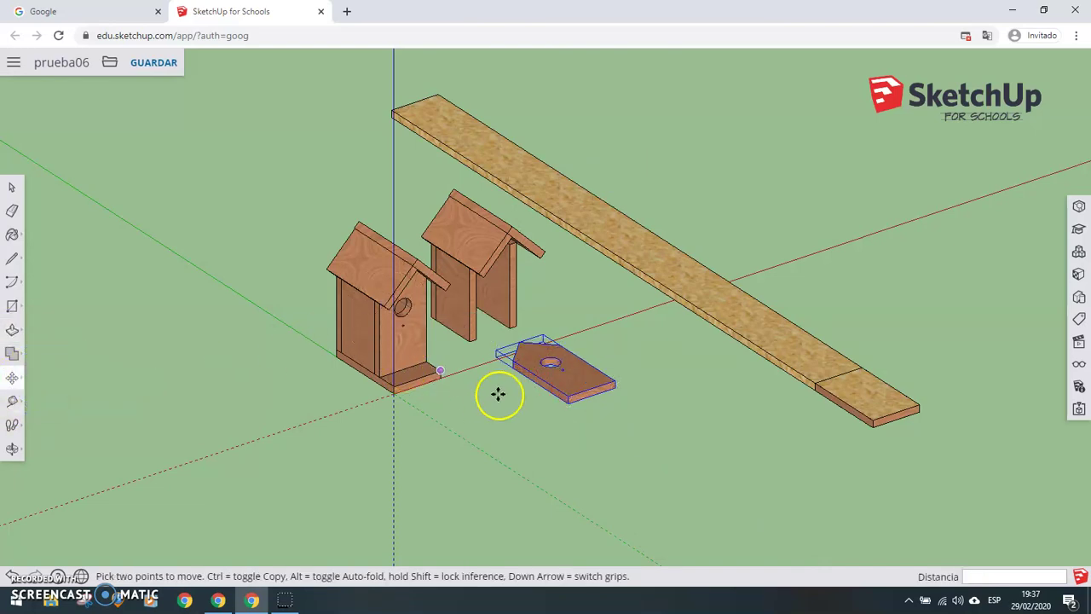
left_click(569, 401)
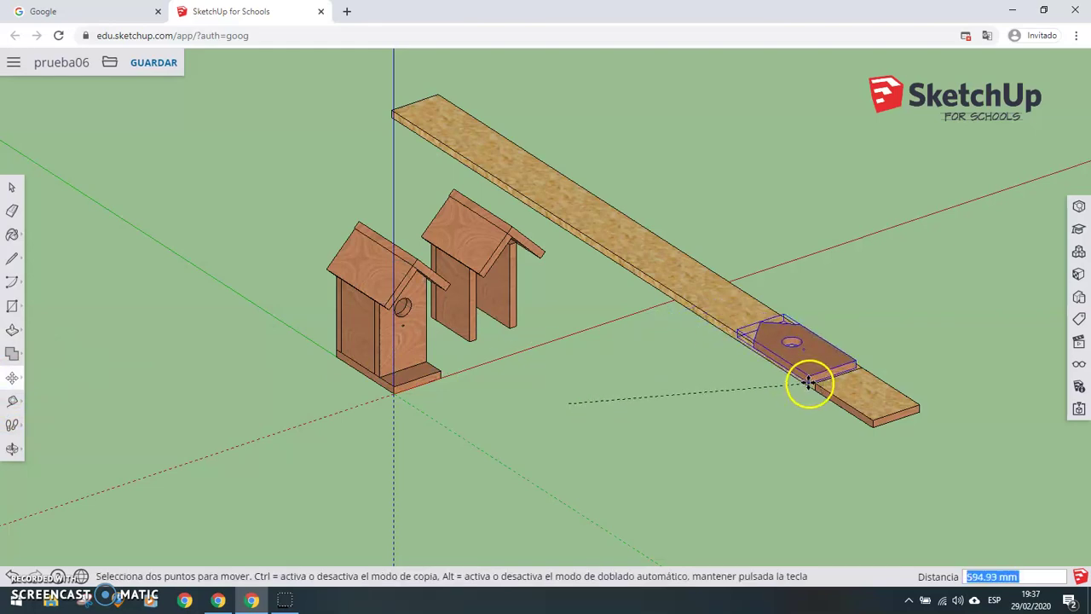
scroll(809, 384, "up", 1)
scroll(807, 384, "up", 1)
scroll(805, 386, "up", 1)
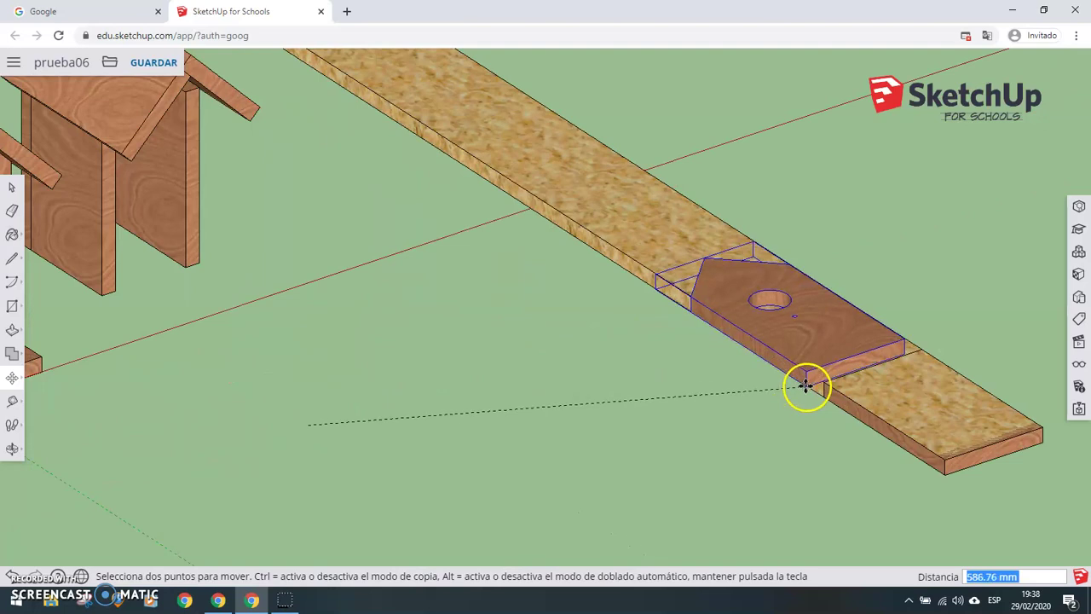
scroll(806, 386, "up", 1)
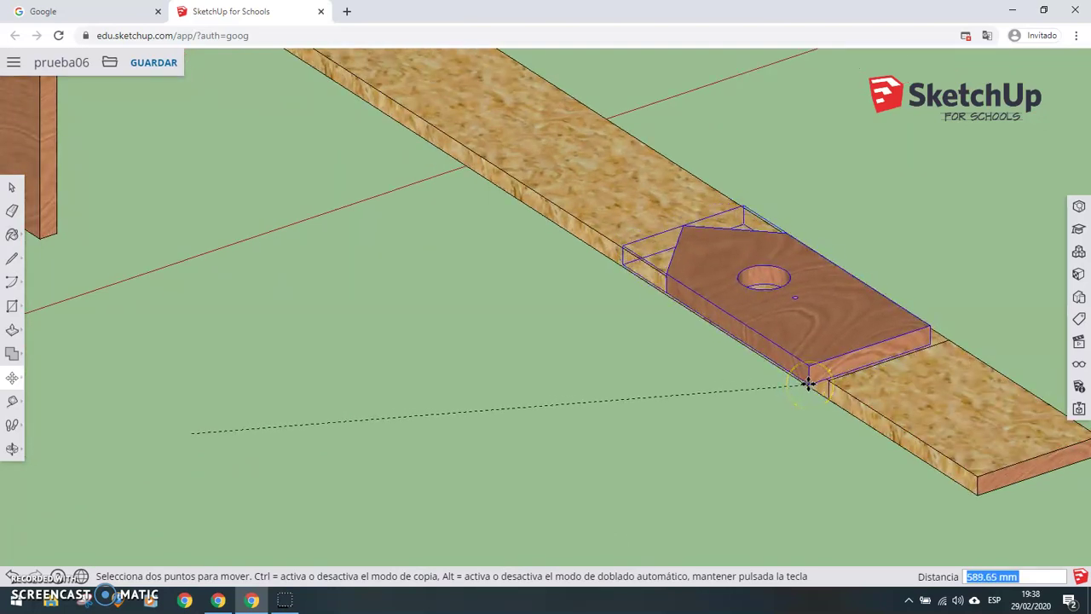
mouse_move(811, 377)
left_mouse_down()
mouse_move(801, 402)
mouse_move(800, 380)
mouse_move(813, 391)
left_mouse_up()
scroll(801, 380, "up", 3)
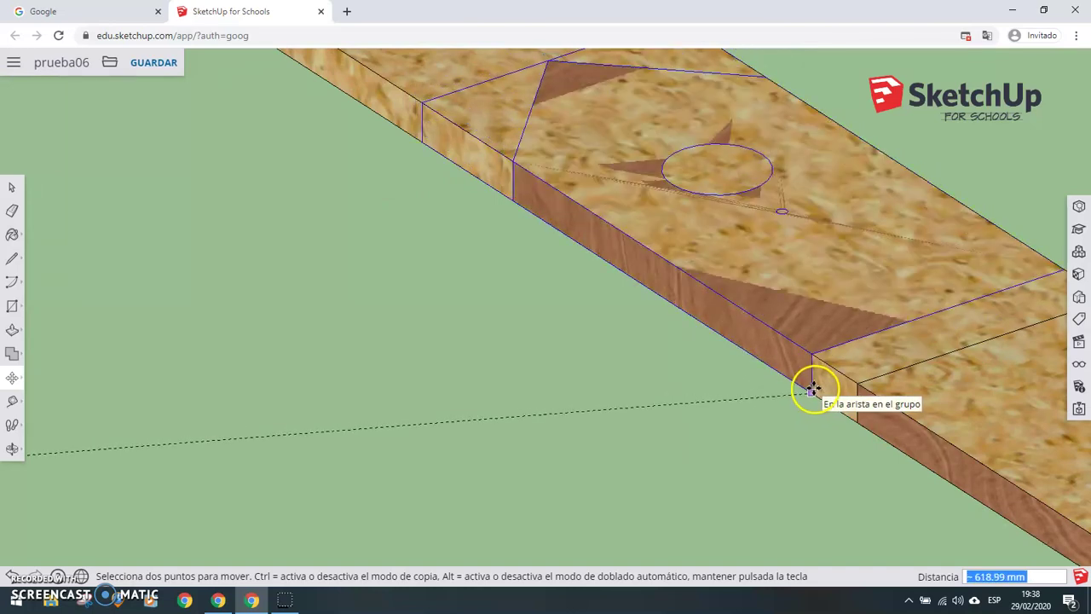
middle_click_drag(755, 422, 656, 398)
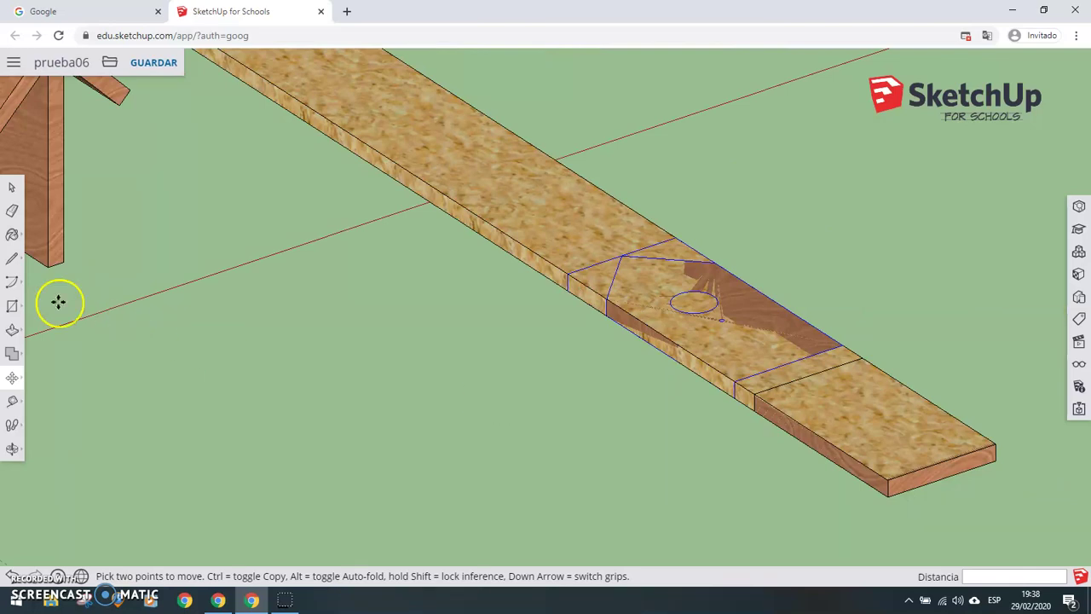
scroll(58, 301, "down", 2)
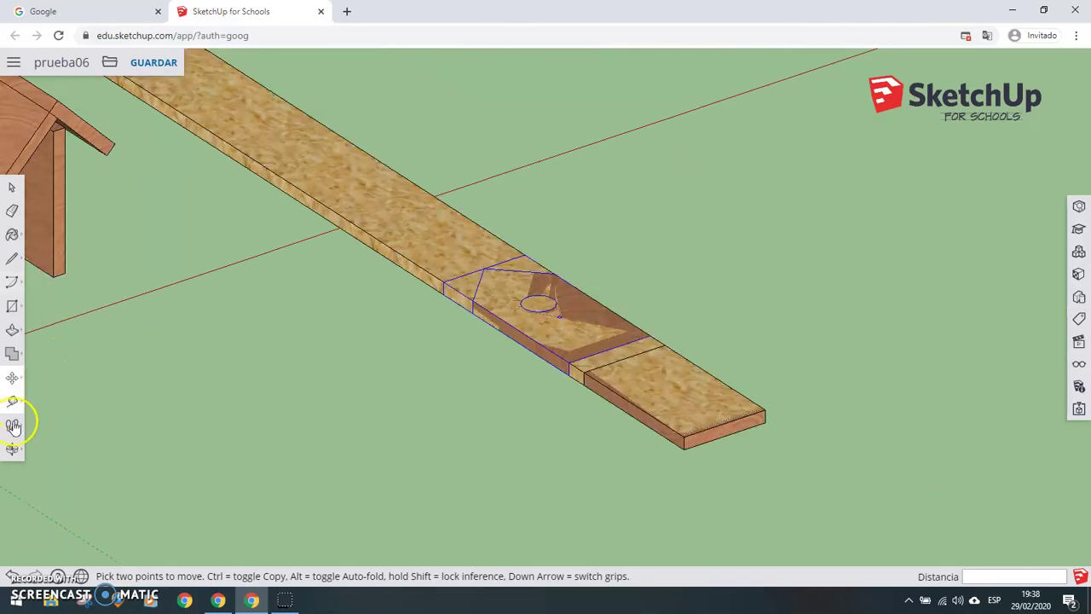
Move the second birdhouse's right side panel out into open ground
left_click(12, 449)
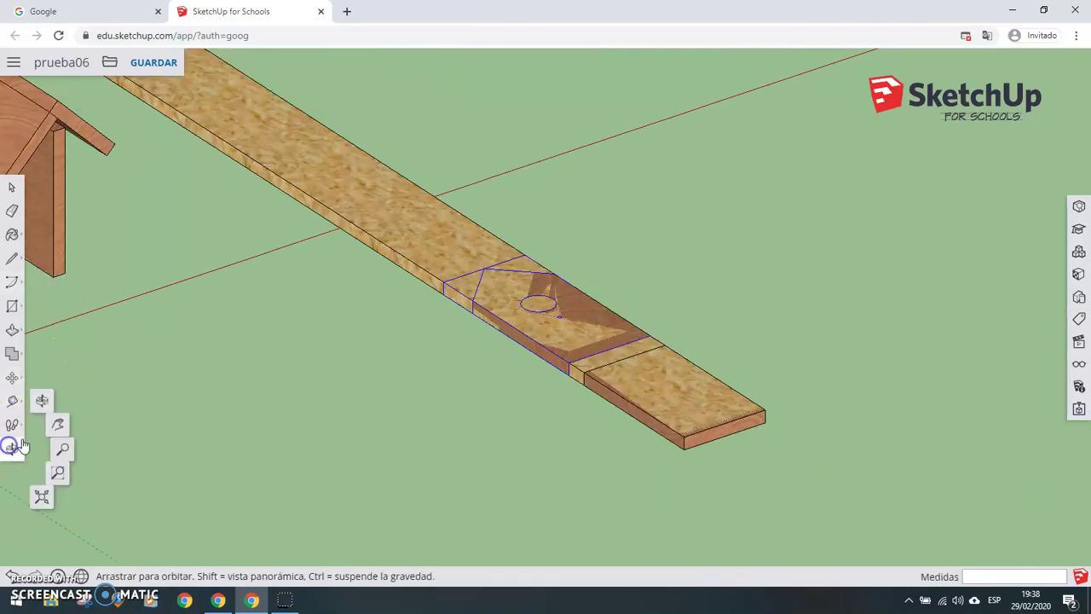
left_click(63, 421)
mouse_move(119, 339)
left_mouse_down()
mouse_move(336, 368)
mouse_move(336, 353)
mouse_move(305, 355)
left_mouse_up()
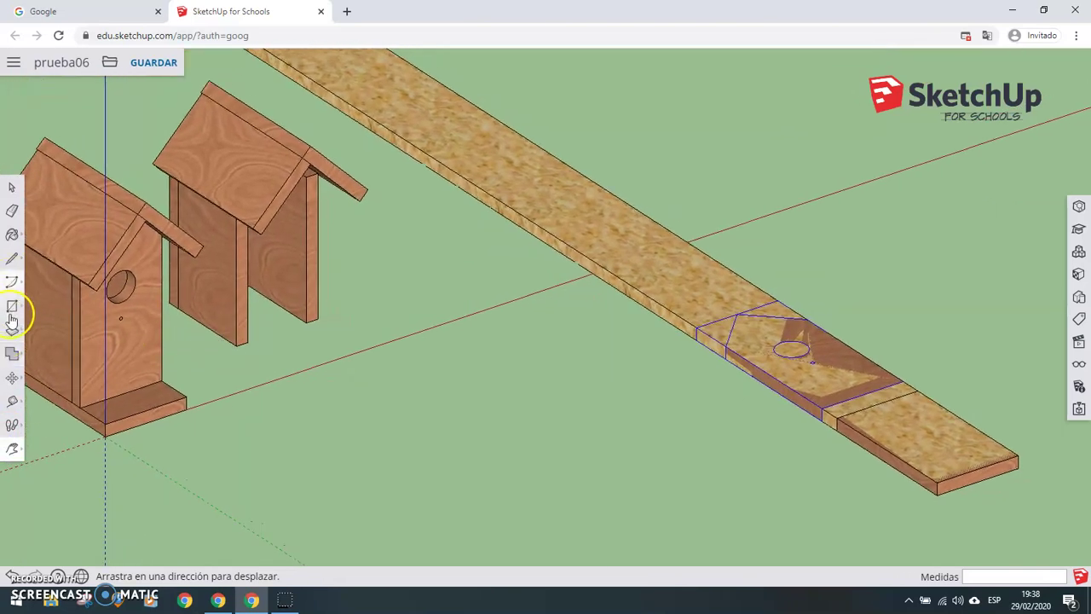
left_click(13, 189)
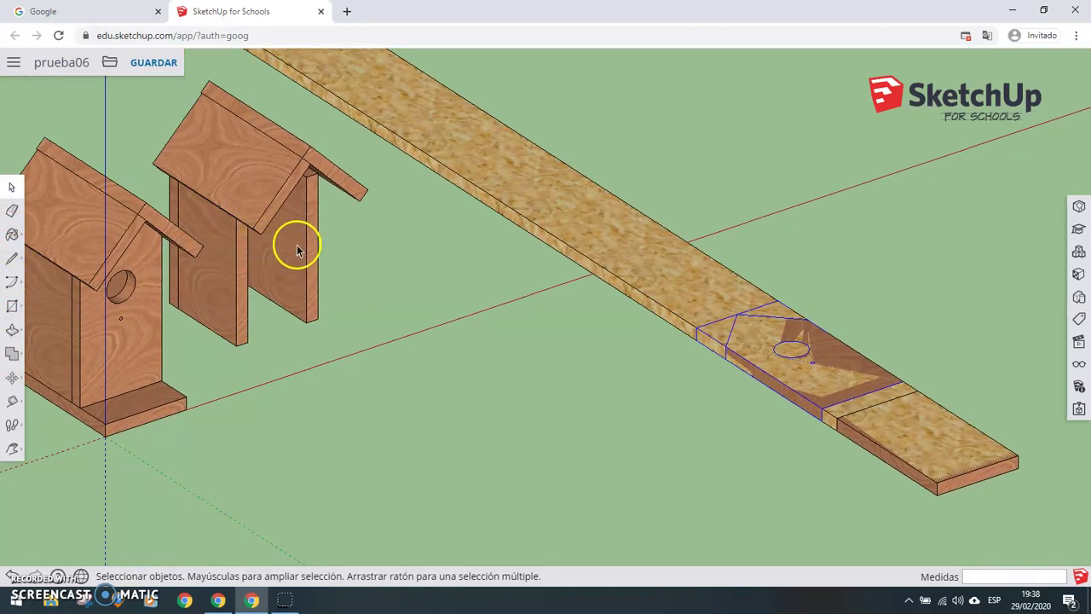
left_click(8, 381)
mouse_move(287, 263)
left_mouse_down()
mouse_move(452, 421)
mouse_move(466, 405)
left_mouse_up()
left_click(467, 405)
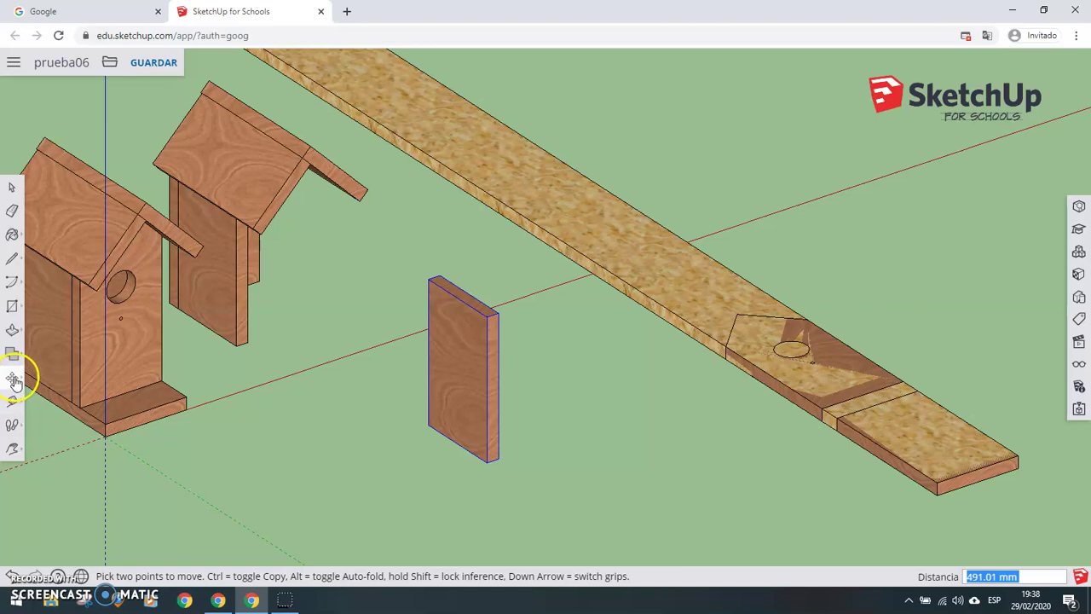
Rotate the side panel 90° to lie flat, then turn it about the vertical axis
left_click(14, 380)
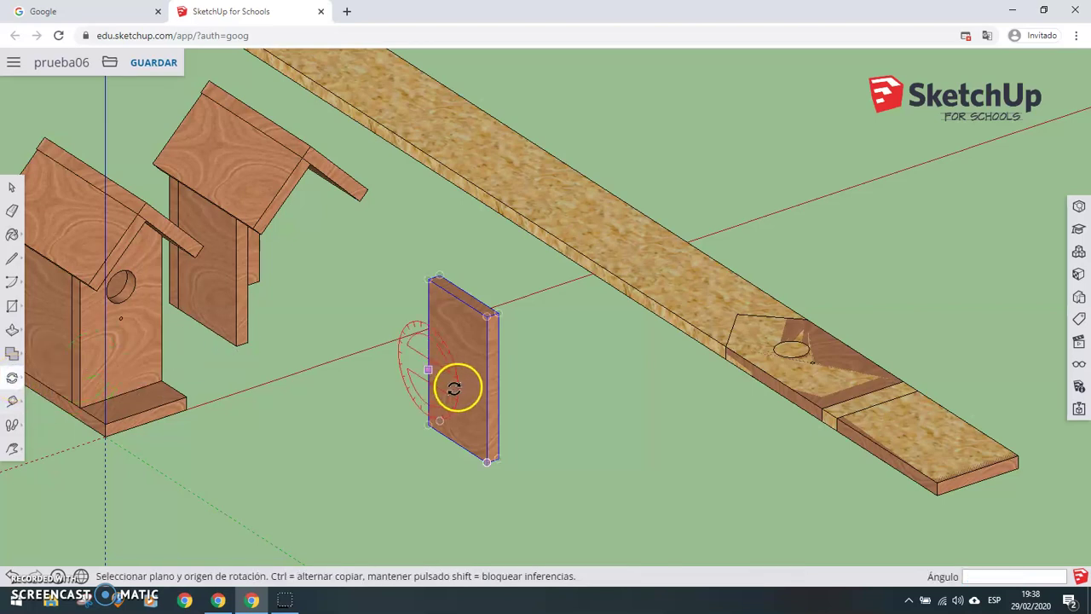
left_click(488, 460)
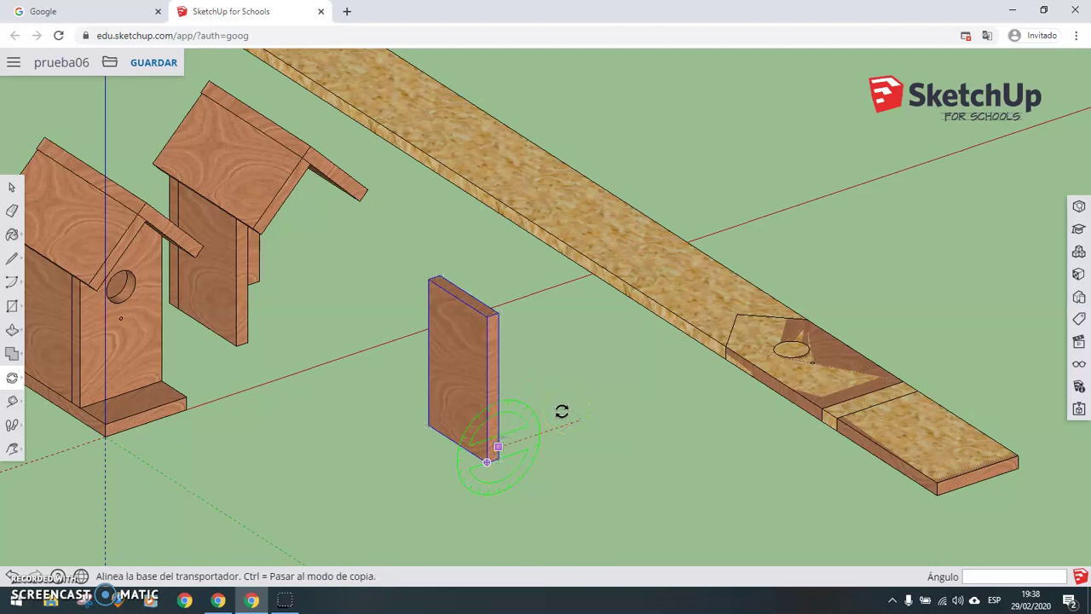
left_click_drag(563, 411, 495, 405)
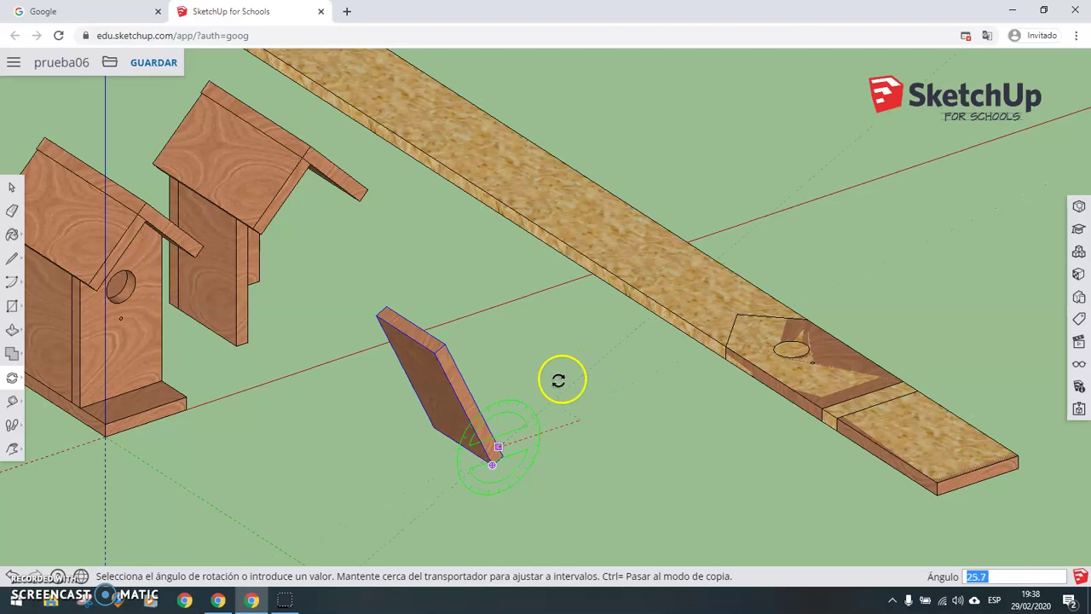
left_click(495, 405)
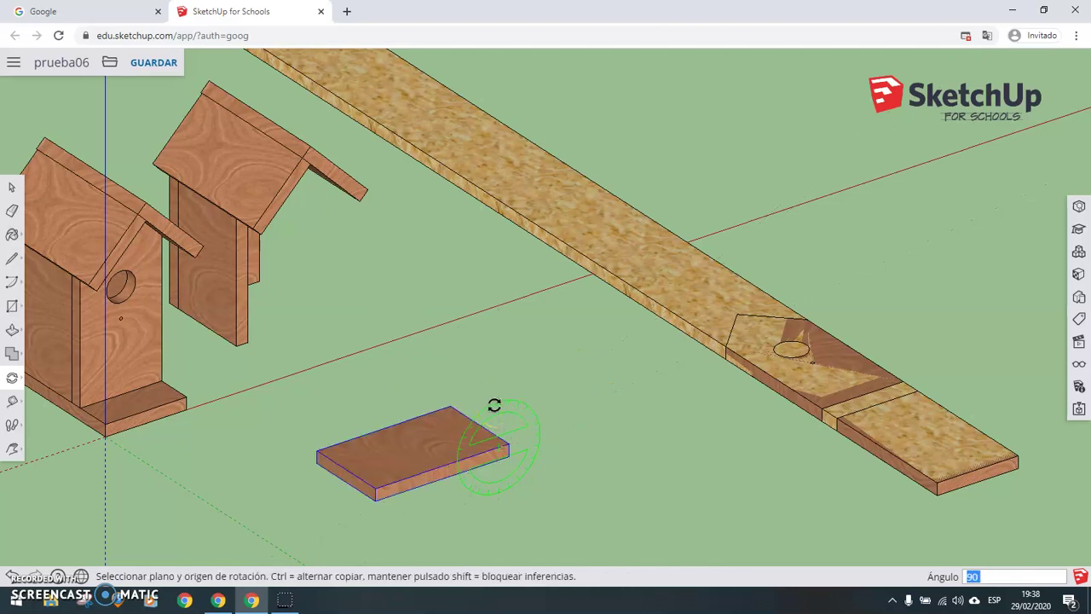
mouse_move(494, 405)
left_mouse_down()
mouse_move(452, 406)
mouse_move(484, 414)
left_mouse_up()
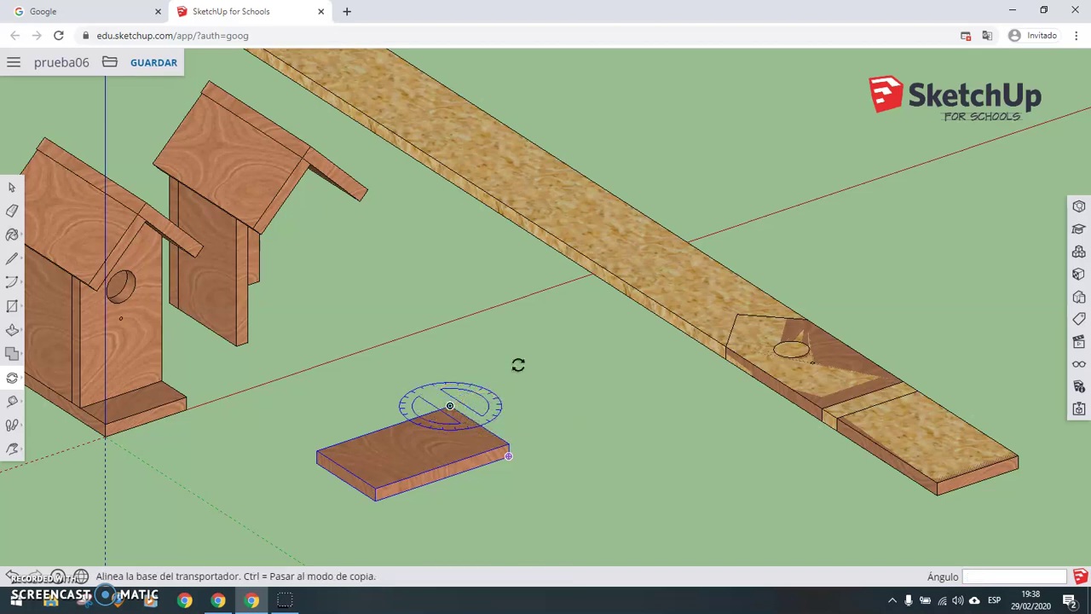
left_click_drag(518, 366, 556, 424)
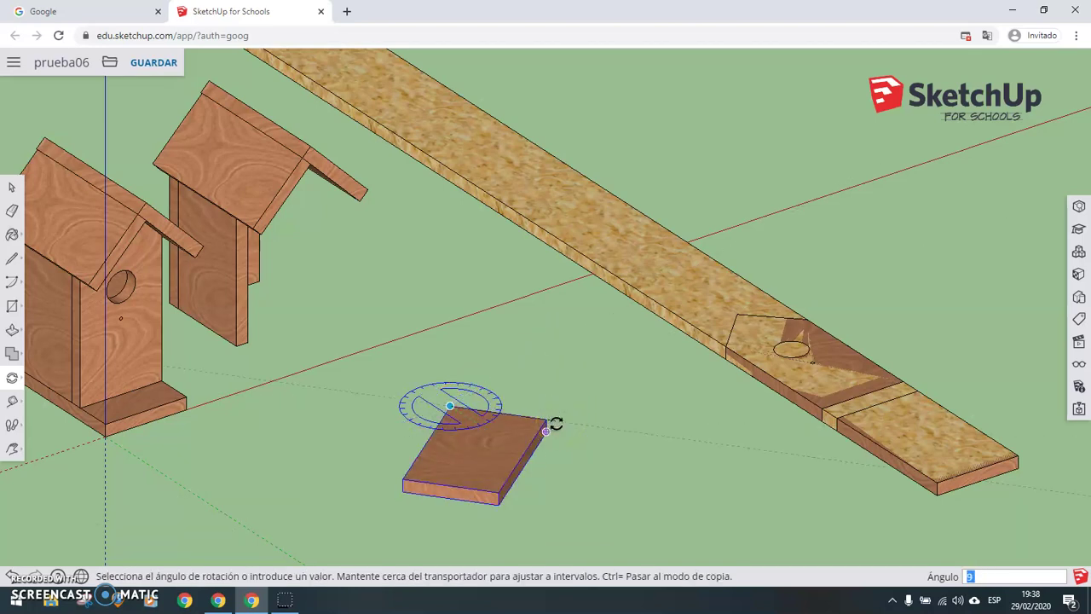
left_click(556, 423)
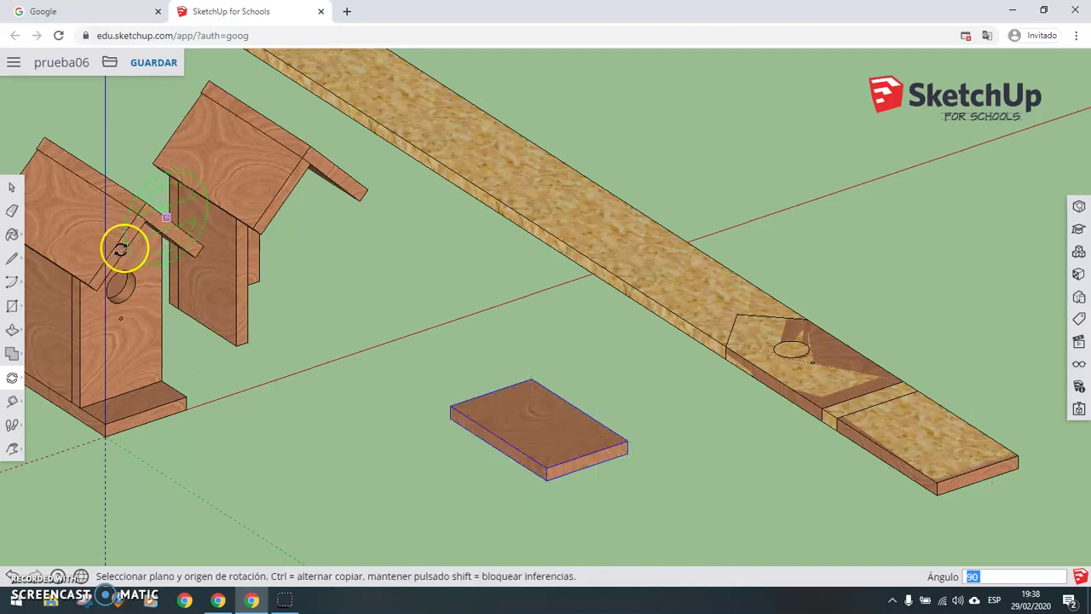
left_click(8, 381)
Try setting the flat side panel on the plank, then undo that placement
key("m")
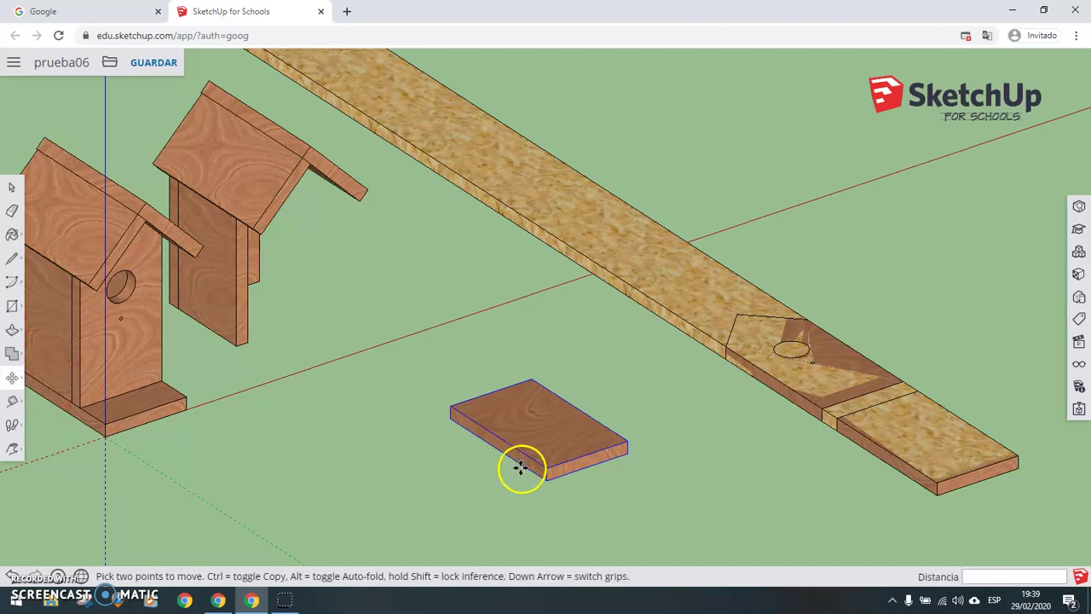
left_click(547, 480)
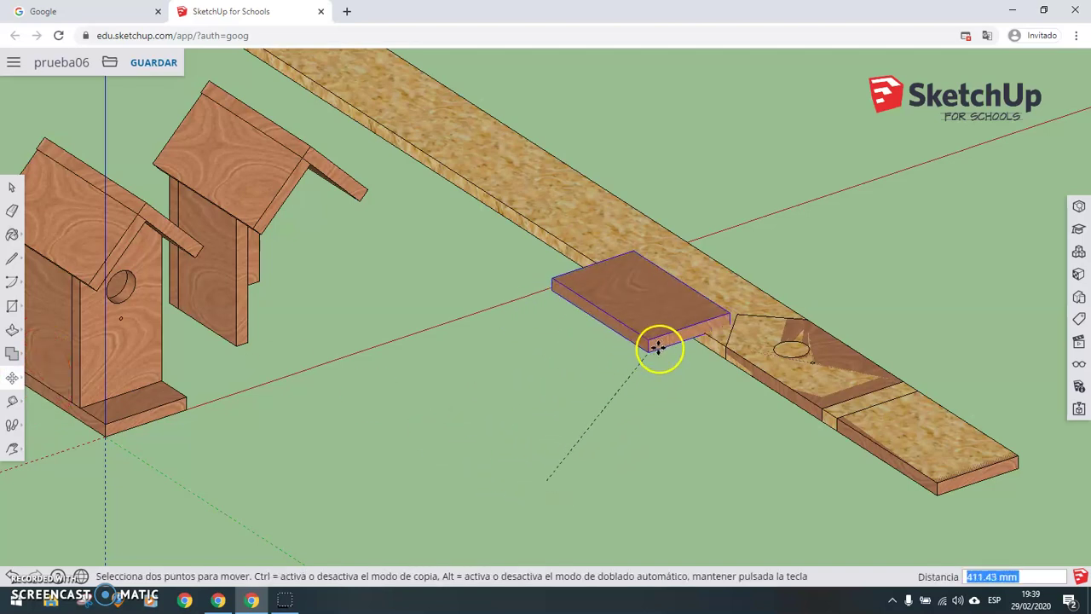
scroll(689, 339, "up", 2)
scroll(689, 348, "up", 2)
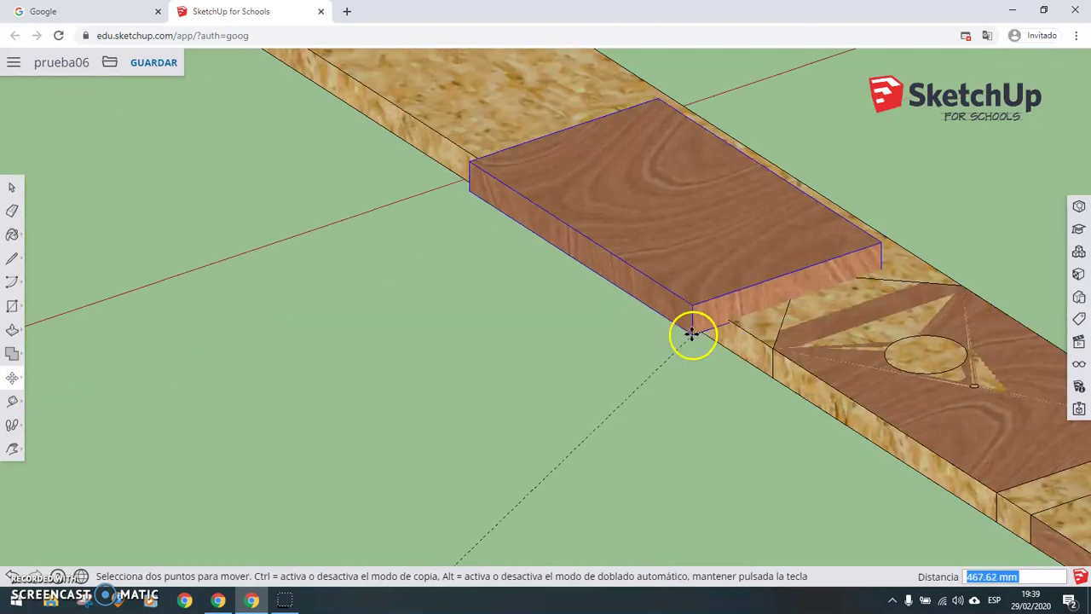
scroll(689, 331, "up", 2)
scroll(689, 321, "up", 2)
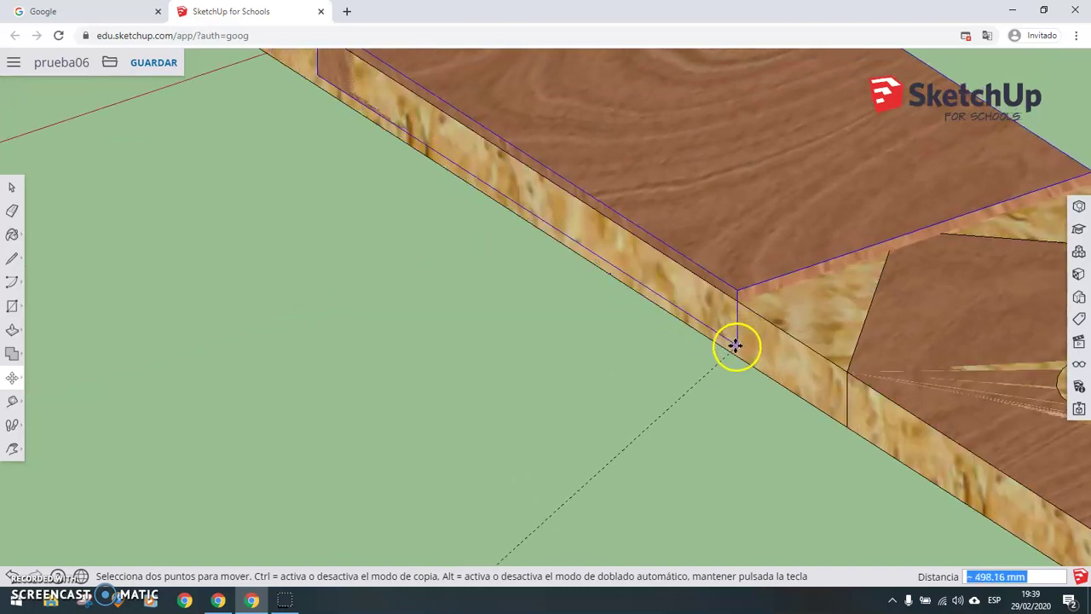
left_click(711, 324)
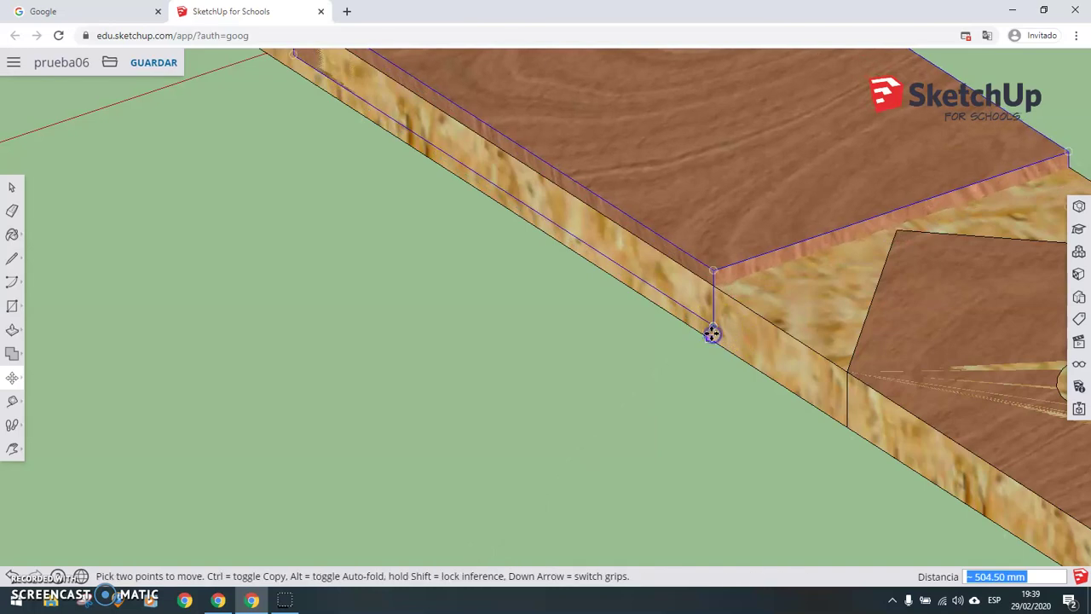
key("ctrl+z")
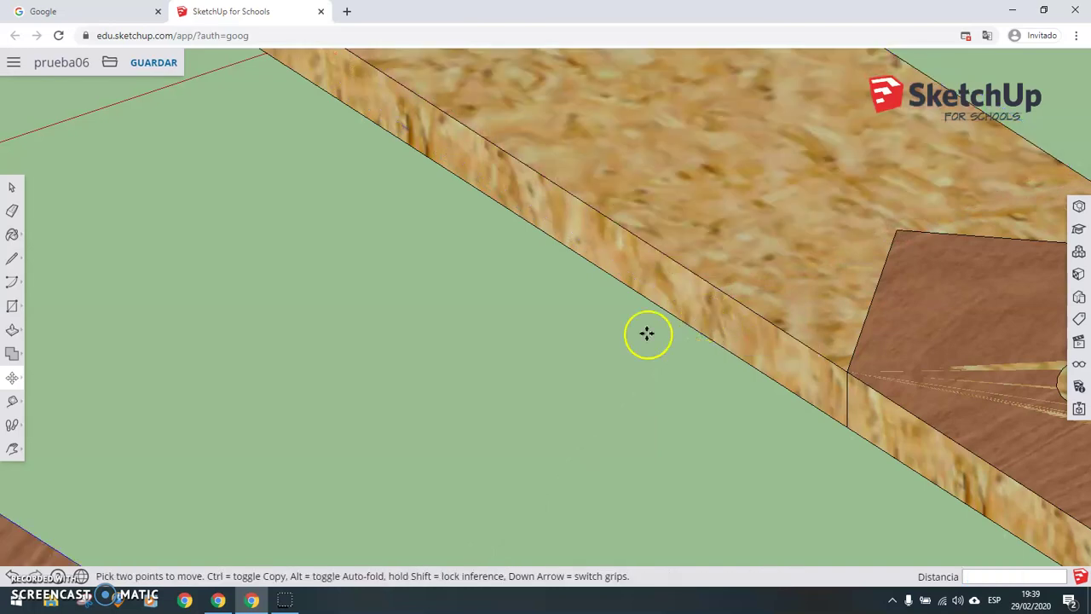
Place the side panel on the plank against the front panel with the circular hole
scroll(156, 408, "down", 2)
scroll(157, 409, "down", 2)
scroll(162, 409, "down", 2)
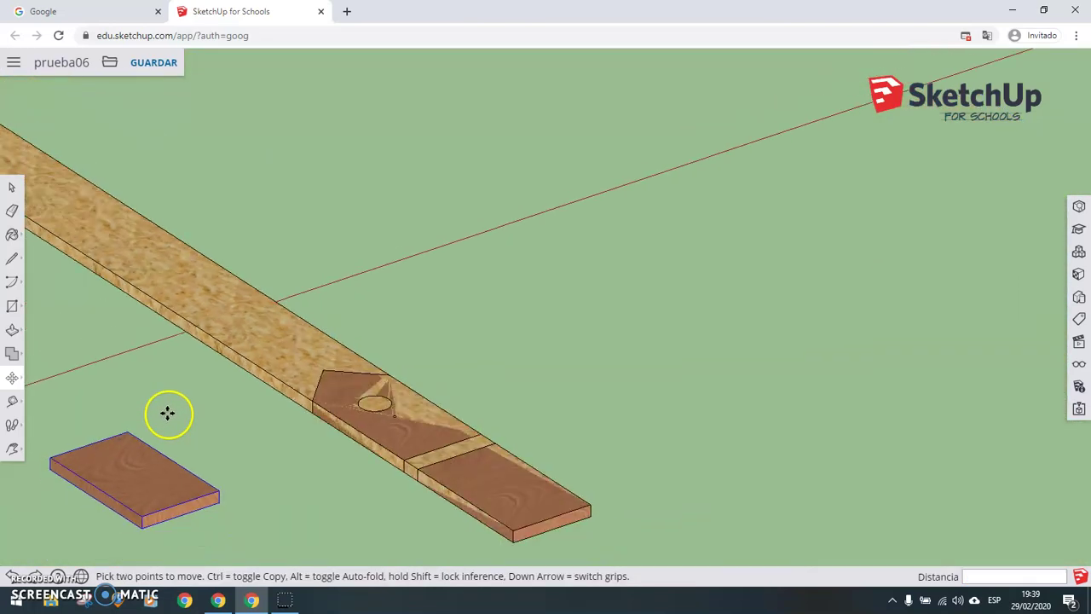
left_click(145, 522)
scroll(210, 413, "up", 3)
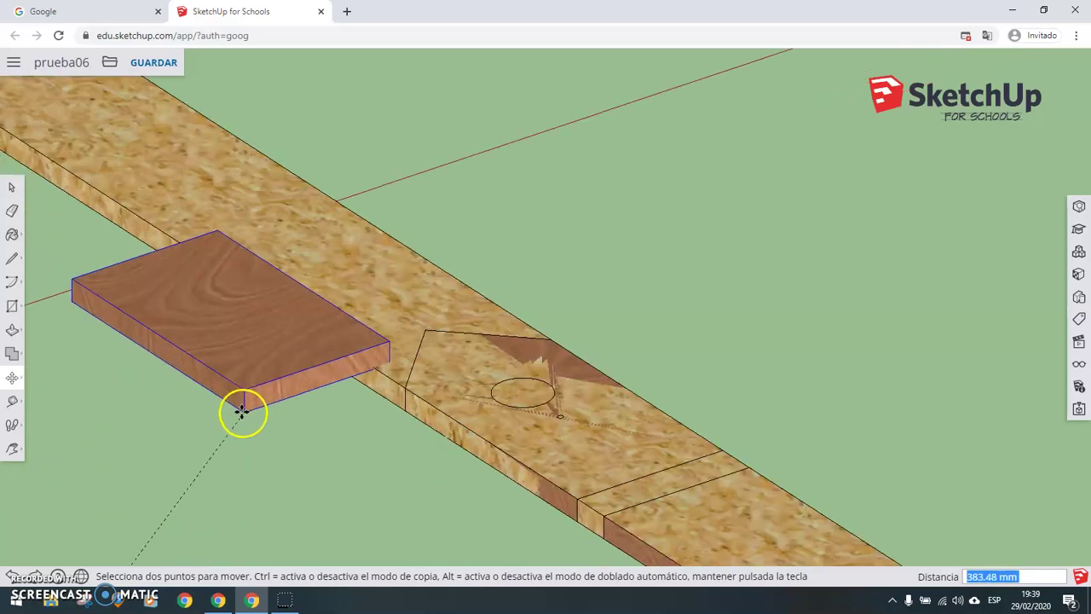
scroll(267, 412, "up", 2)
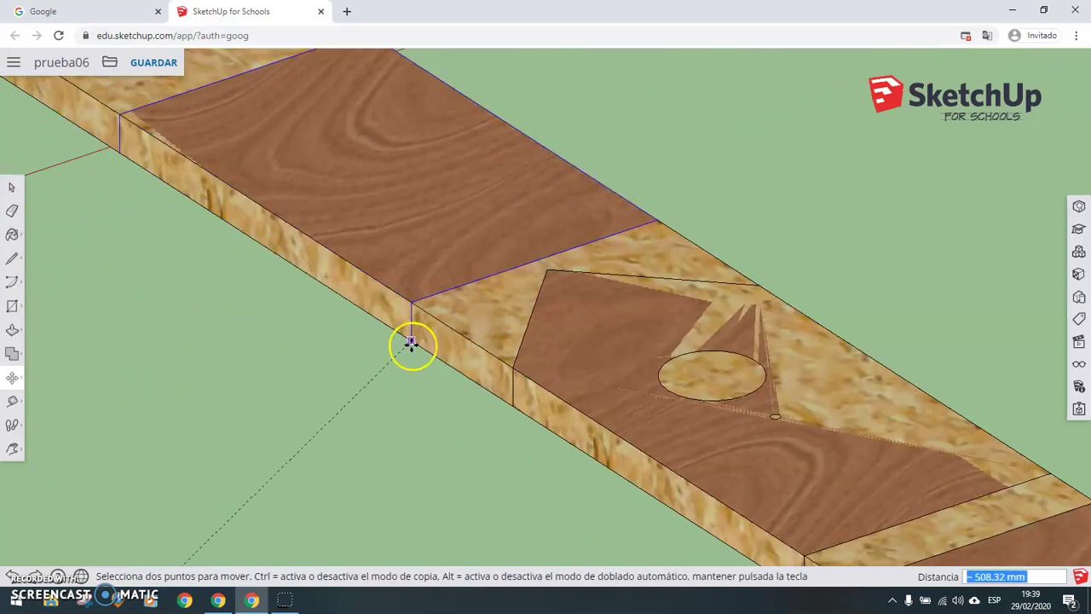
left_click(415, 342)
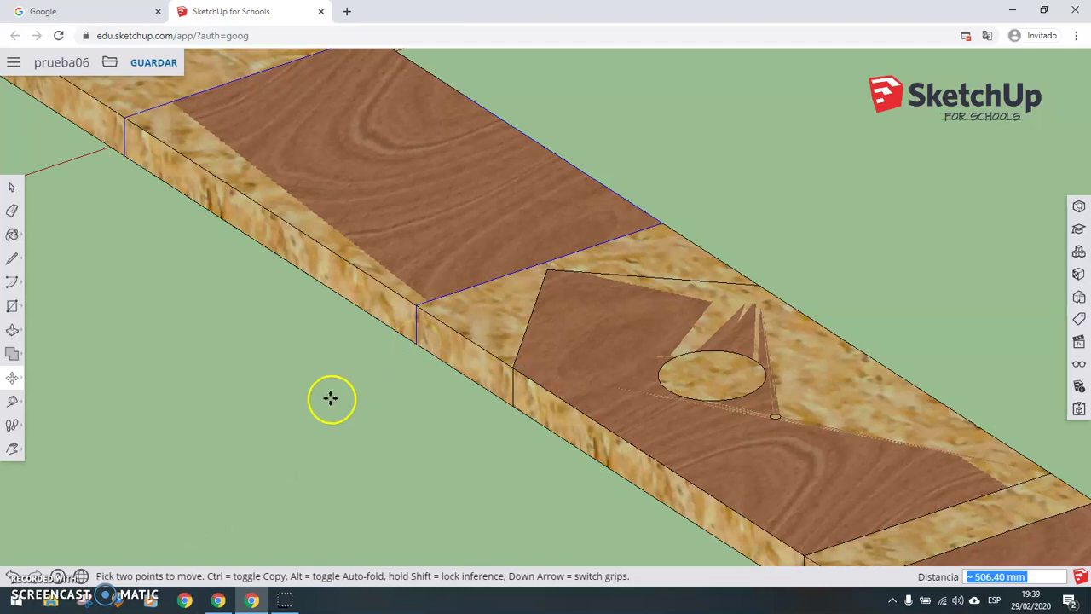
scroll(263, 384, "down", 2)
scroll(265, 388, "down", 1)
scroll(264, 388, "down", 2)
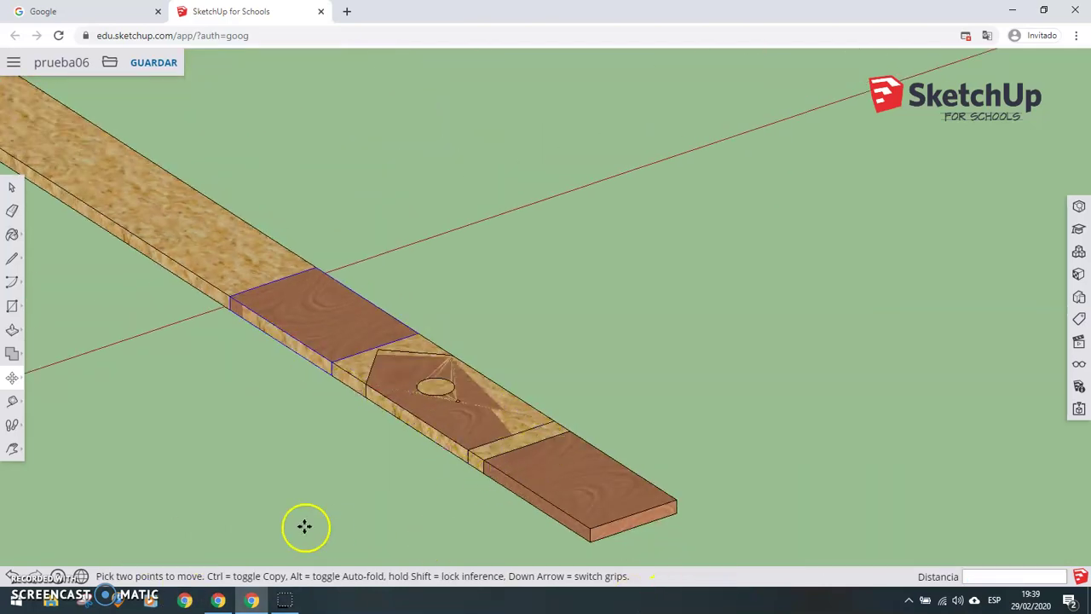
left_click(60, 430)
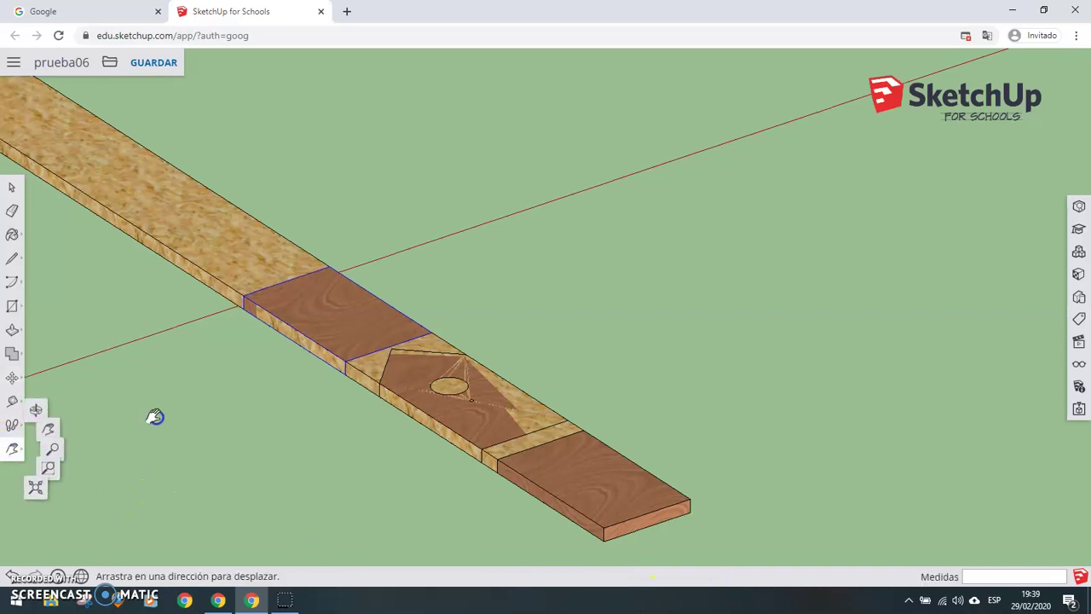
left_click_drag(153, 417, 423, 372)
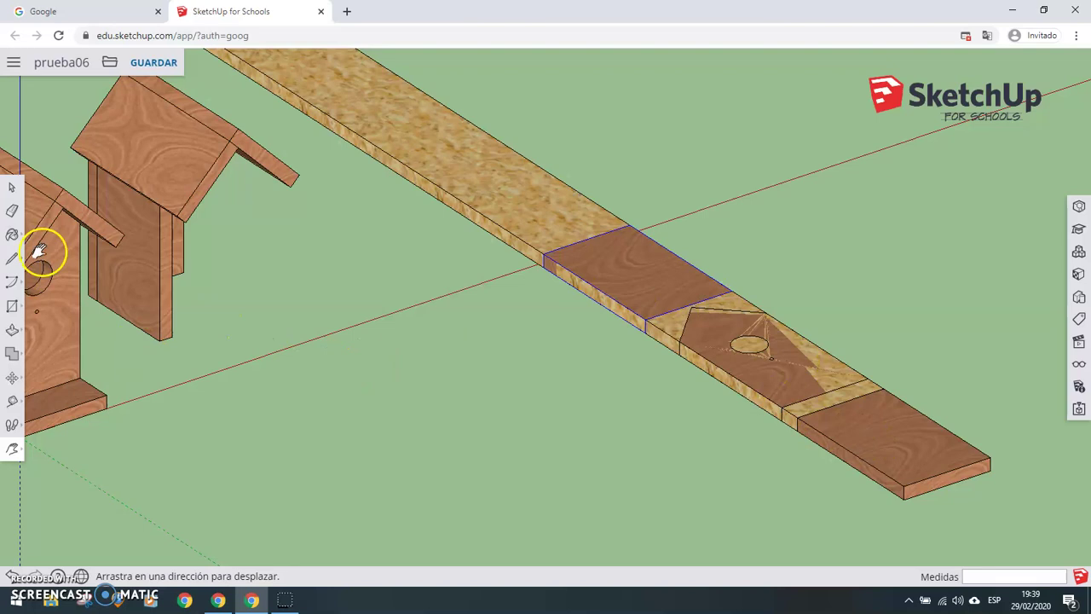
Select a rectangular wall panel on the birdhouse and pull it out beside it
left_click(11, 190)
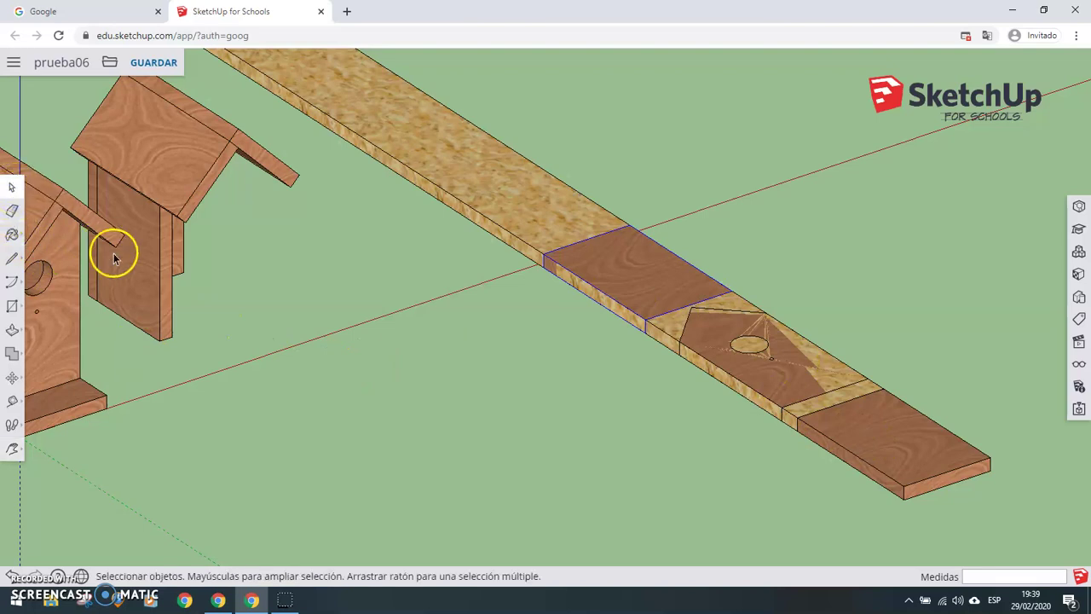
left_click(133, 282)
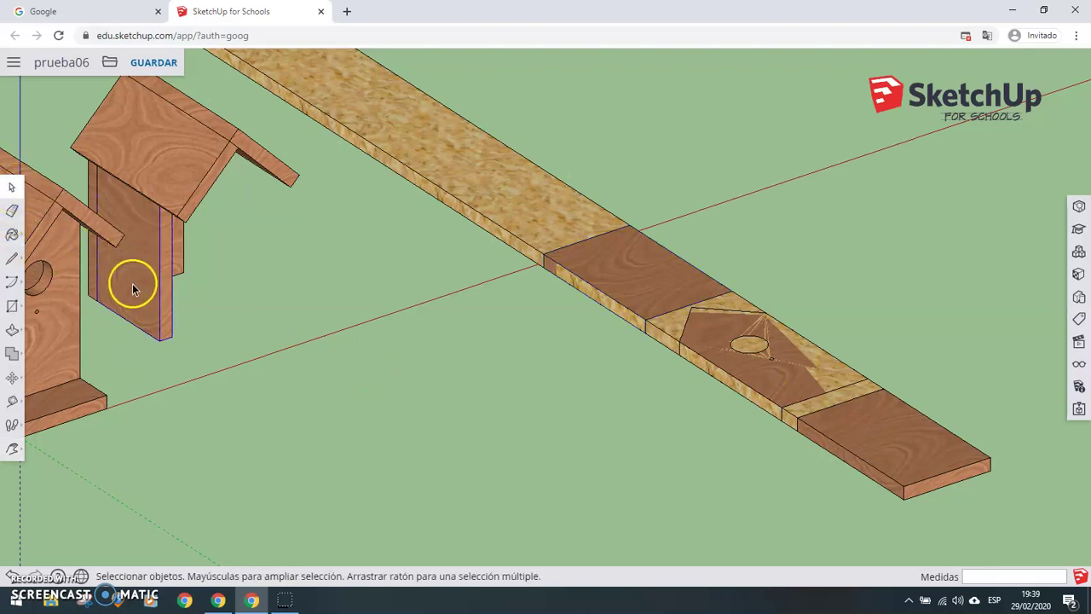
left_click(10, 380)
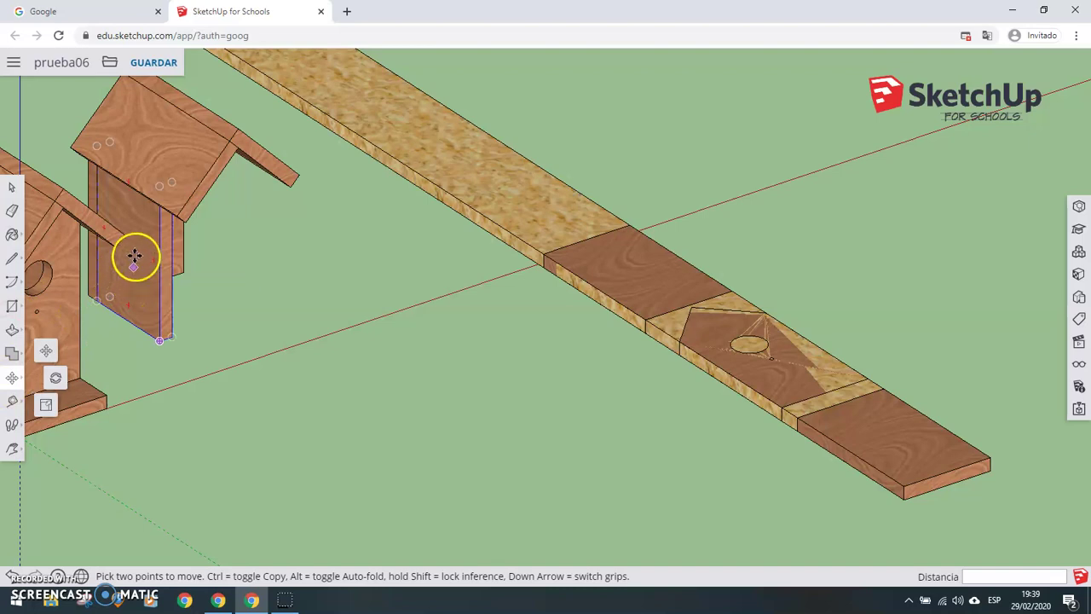
left_click_drag(137, 249, 330, 365)
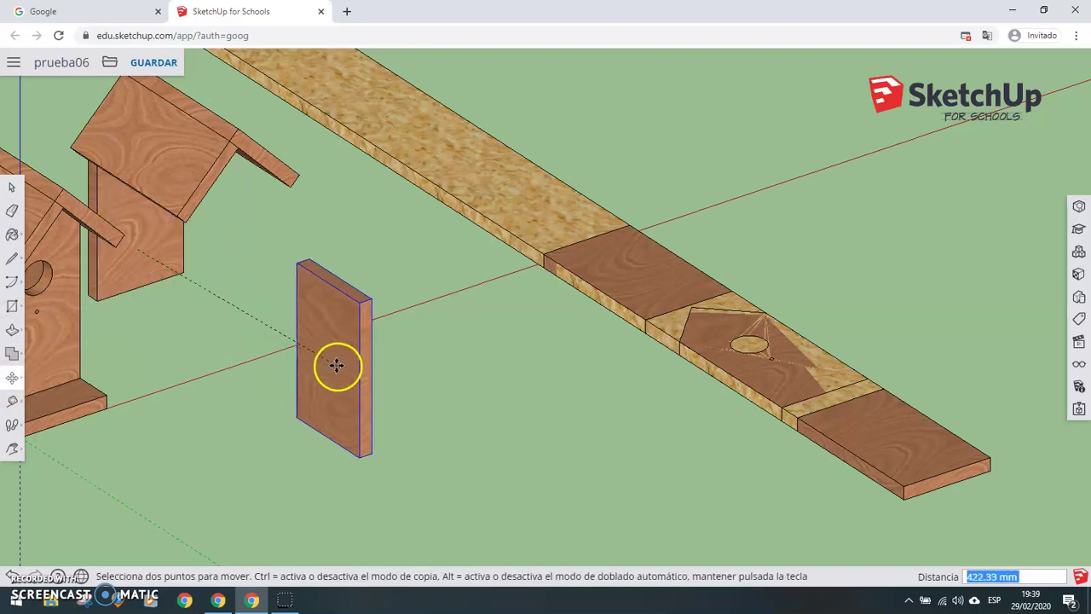
left_click(62, 403)
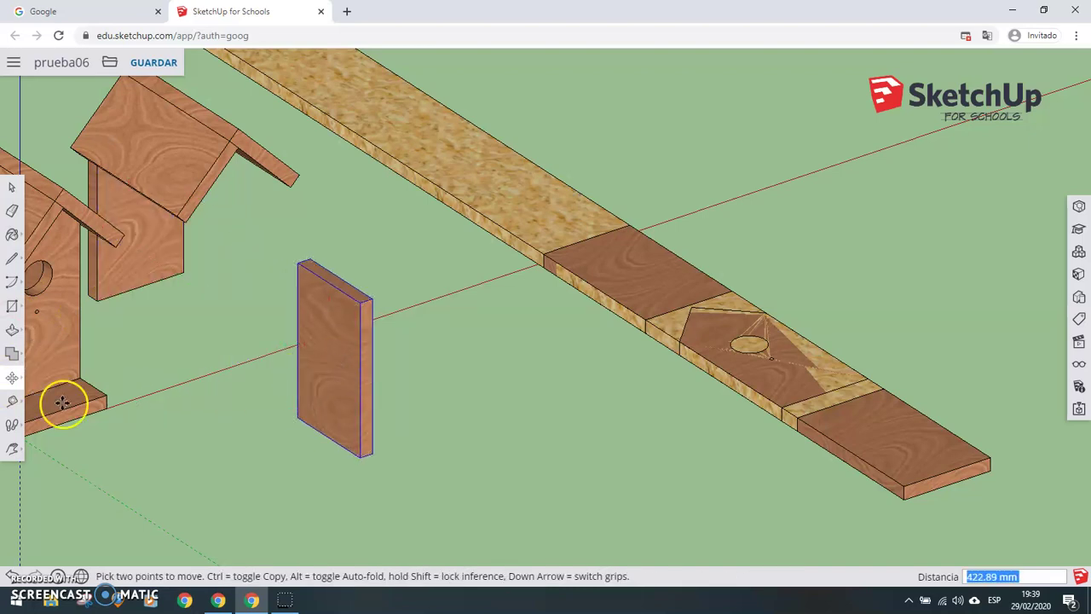
Rotate the wall panel 90° to lie flat, then a further 90° about its corner
left_click(12, 377)
left_click(55, 378)
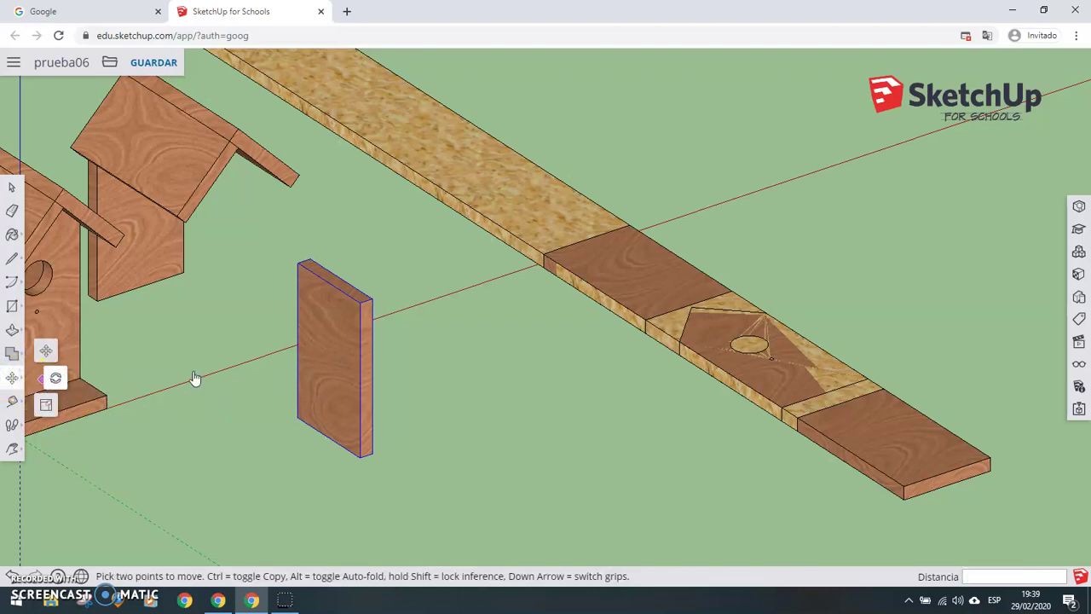
left_click(372, 447)
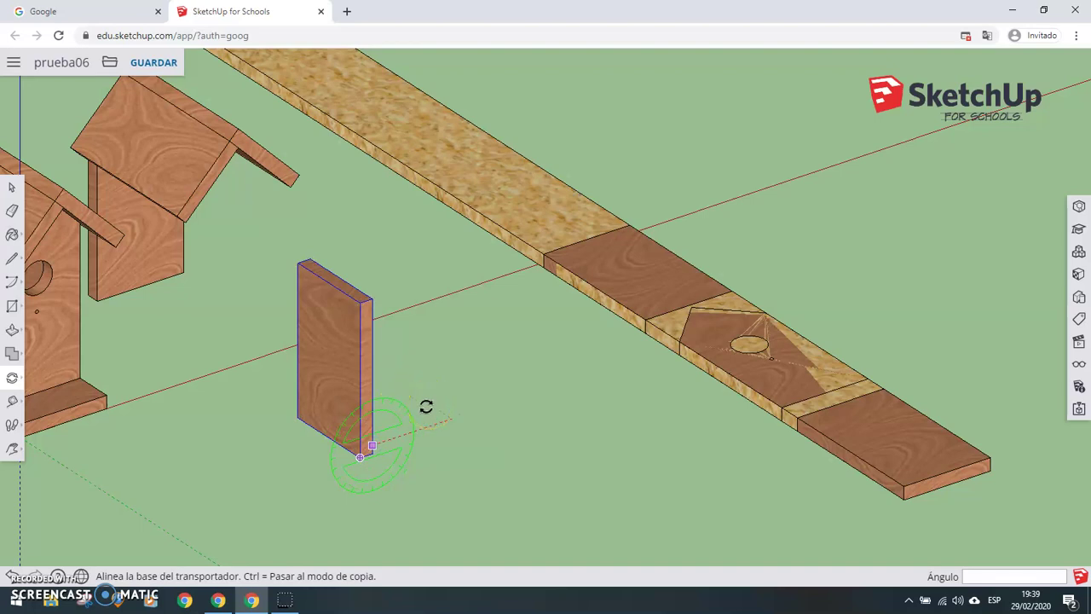
left_click(435, 409)
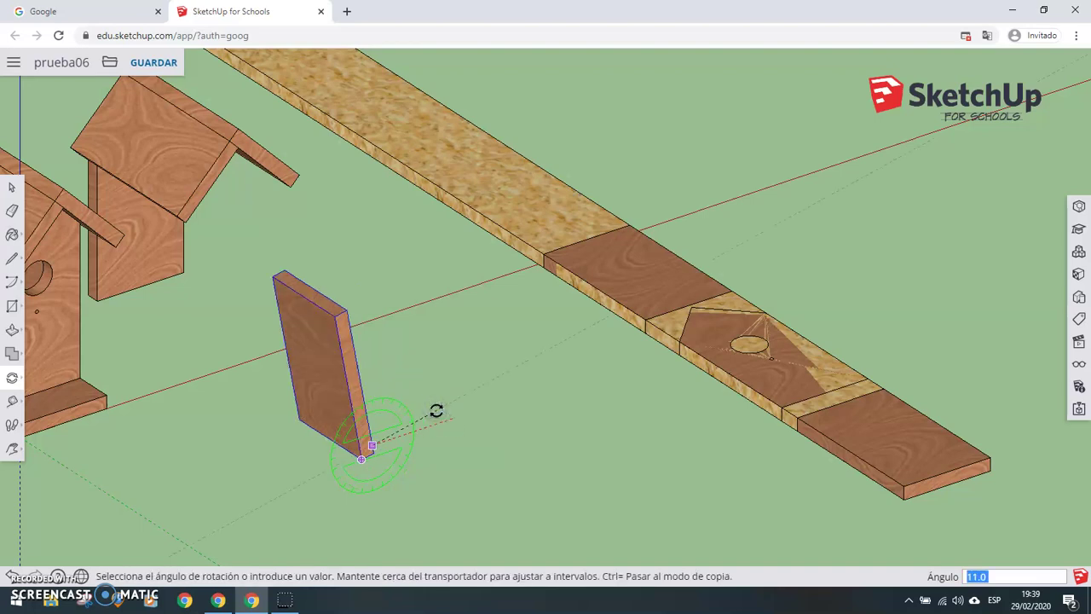
key("Escape")
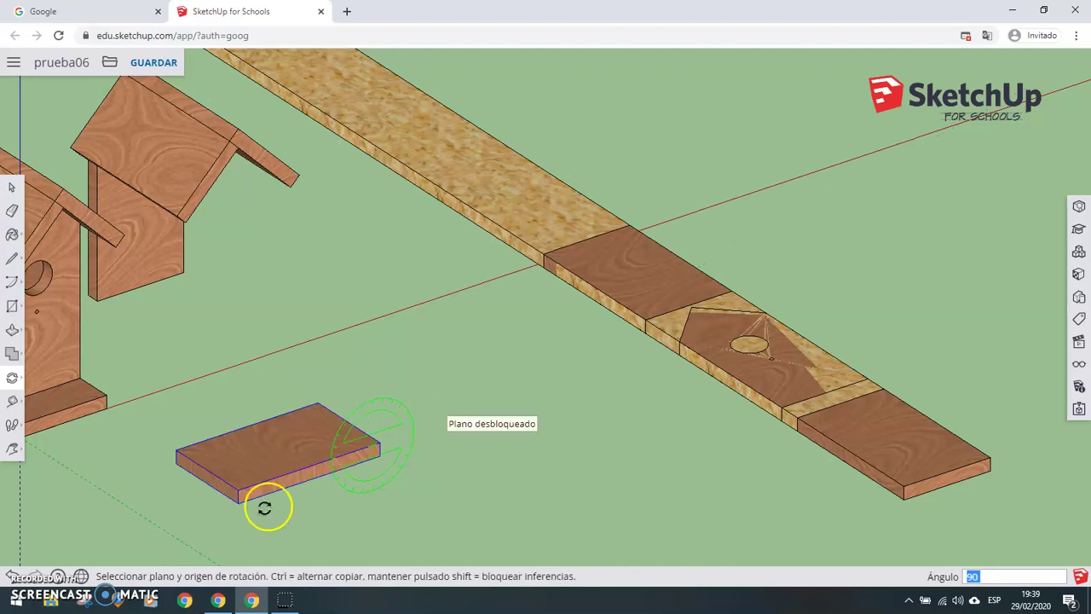
left_click(378, 453)
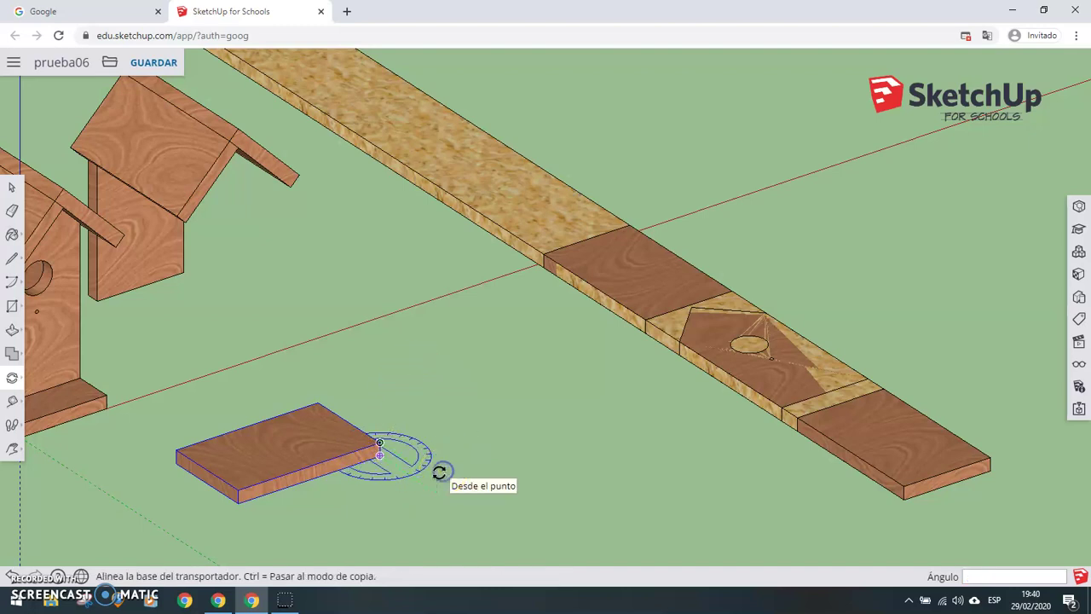
key("Return")
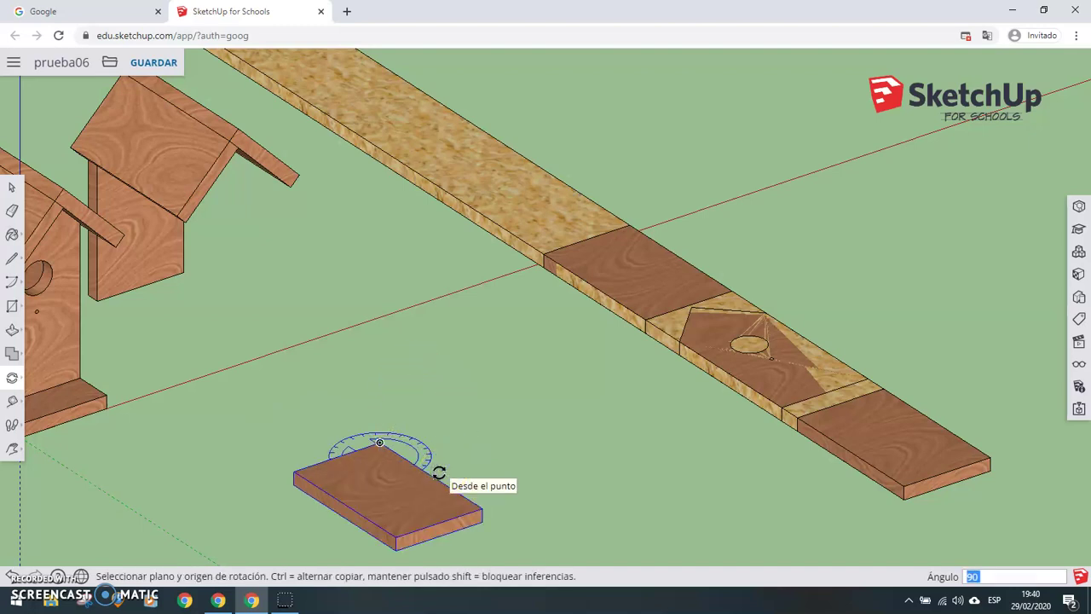
left_click(419, 487)
Move the flat wall panel by its corner onto the end of the plank
left_click(12, 381)
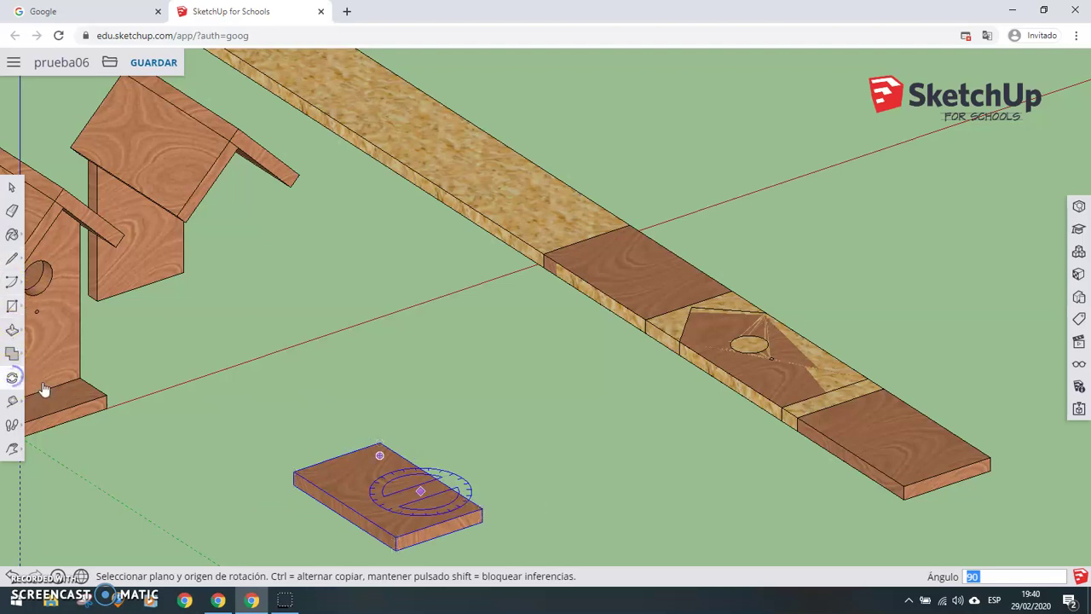
left_click(47, 353)
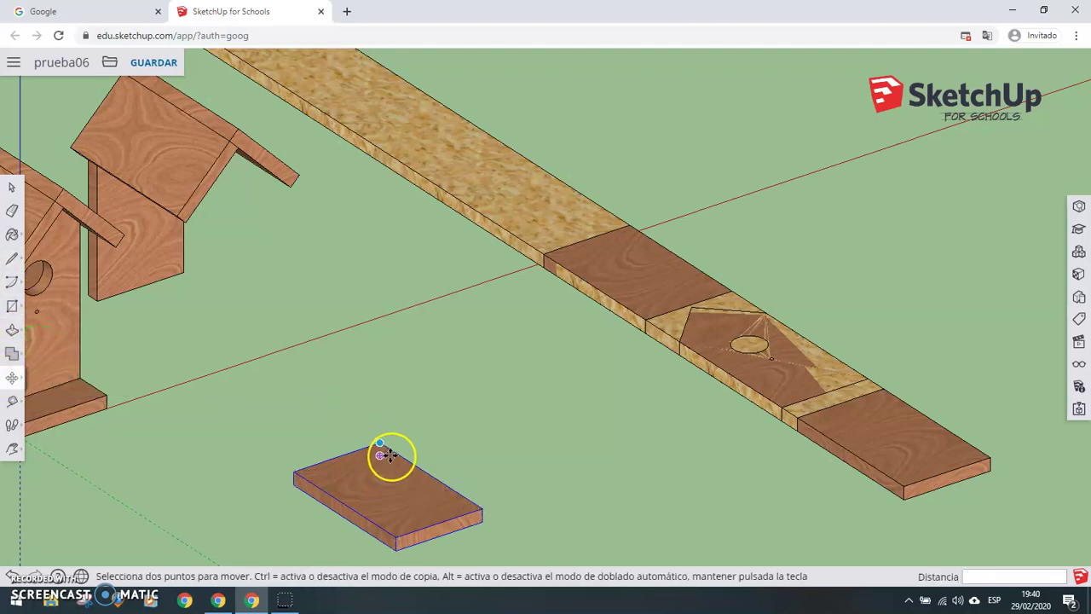
left_click(397, 545)
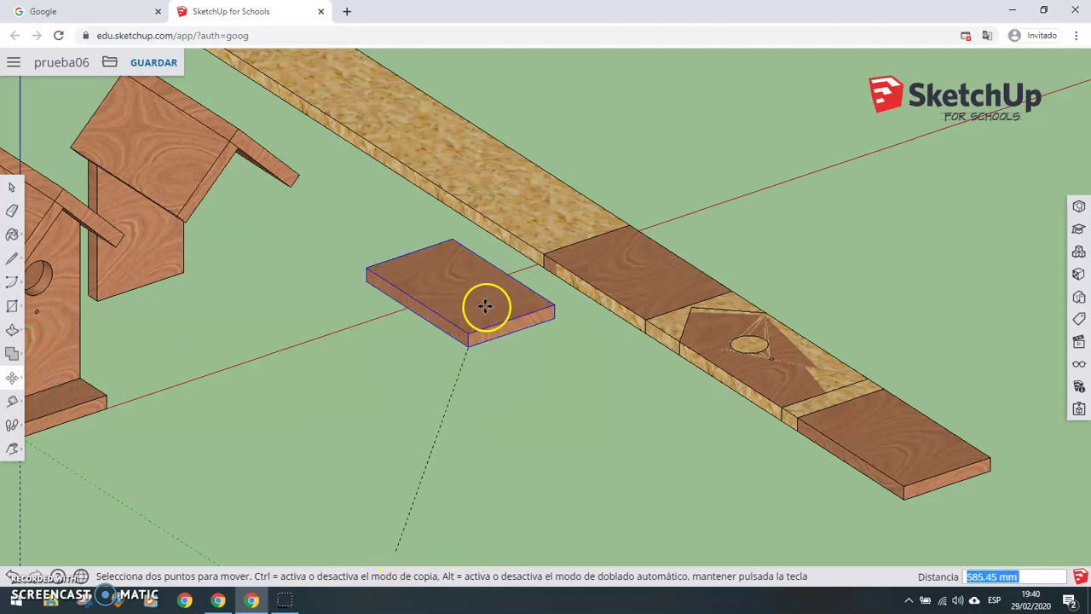
scroll(492, 275, "up", 3)
scroll(503, 290, "up", 2)
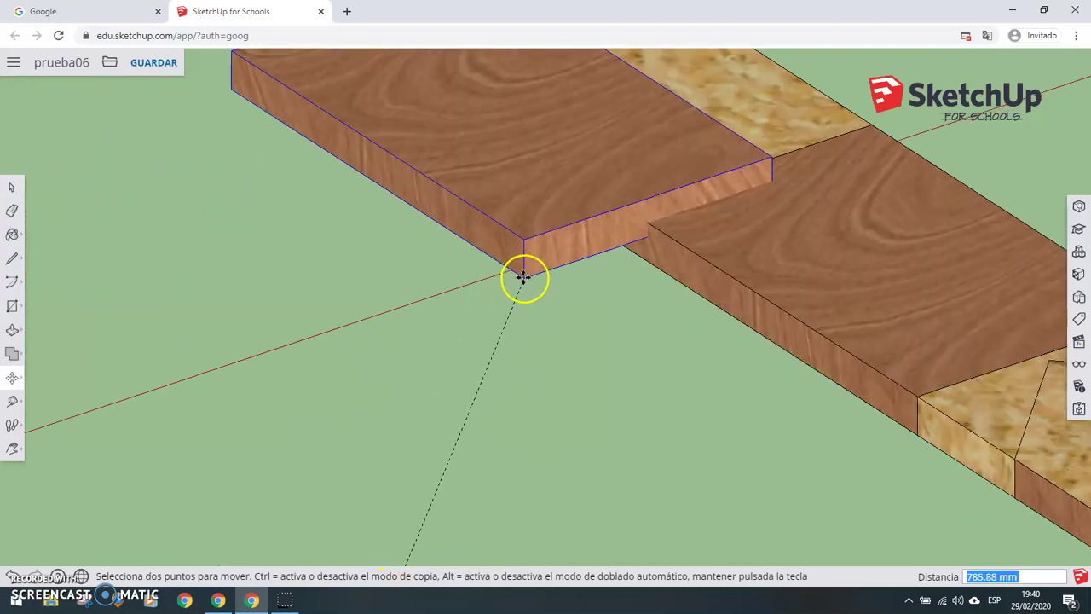
scroll(523, 276, "up", 3)
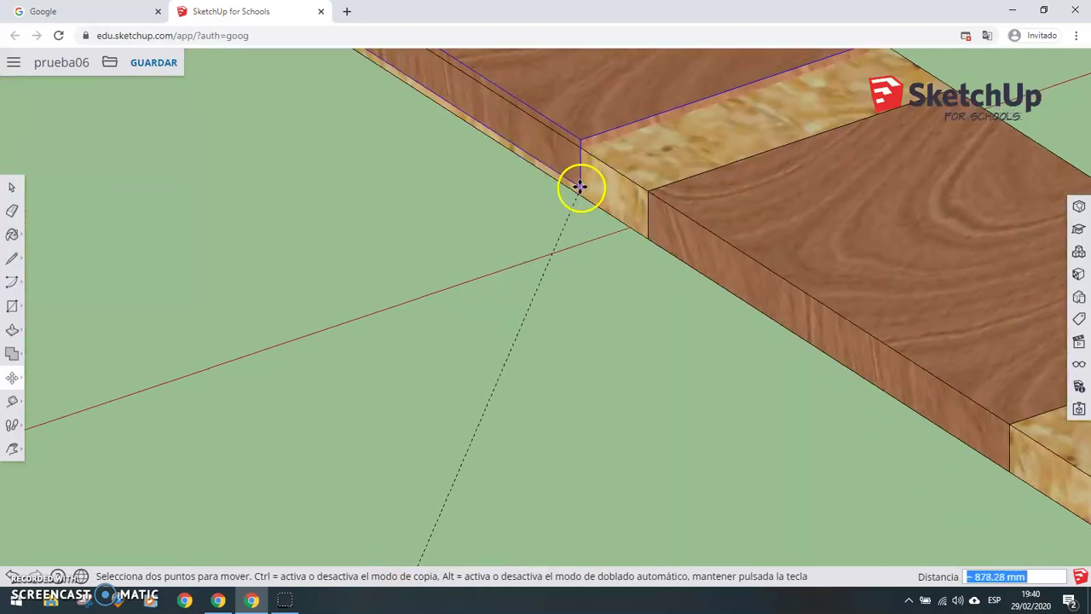
left_click(578, 190)
scroll(443, 304, "down", 2)
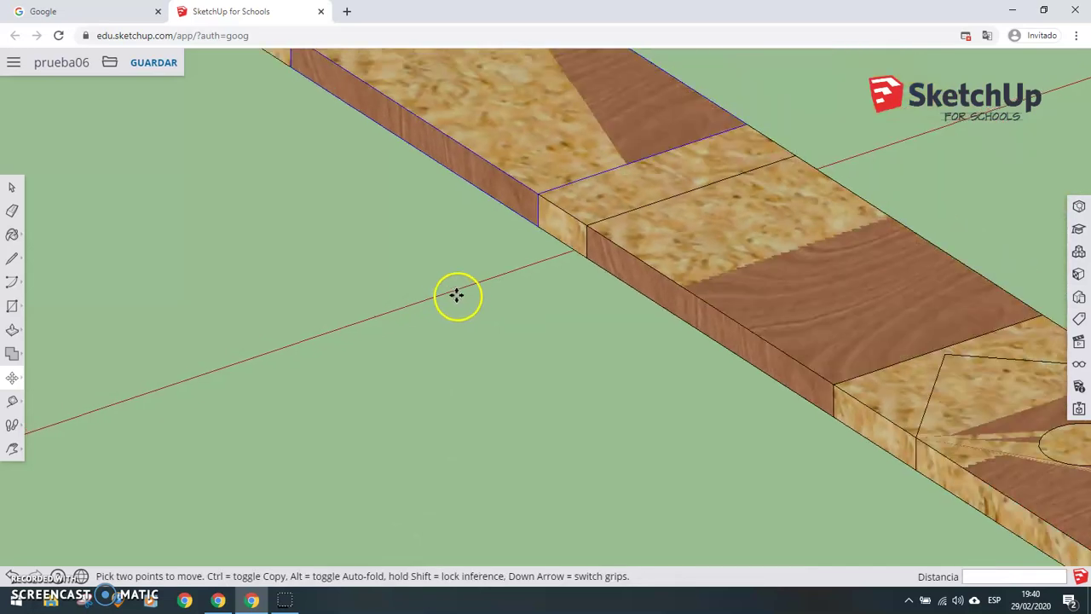
scroll(455, 294, "down", 1)
scroll(457, 290, "down", 1)
scroll(443, 284, "down", 2)
scroll(412, 273, "down", 1)
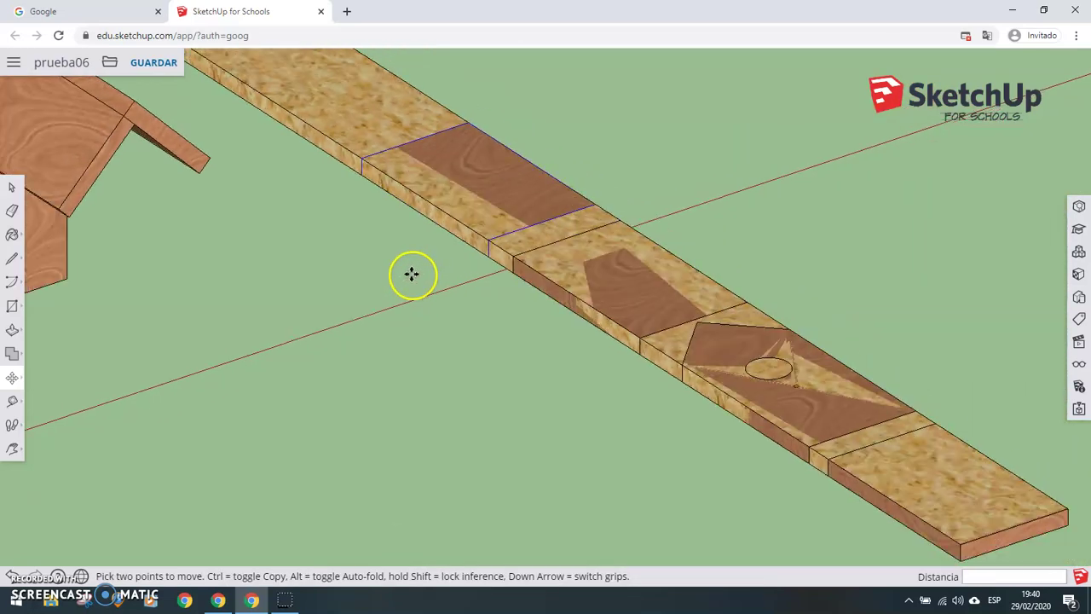
Try shifting the panel along the plank, cancel the stray copy and undo both moves
left_click(468, 205)
left_click(555, 236)
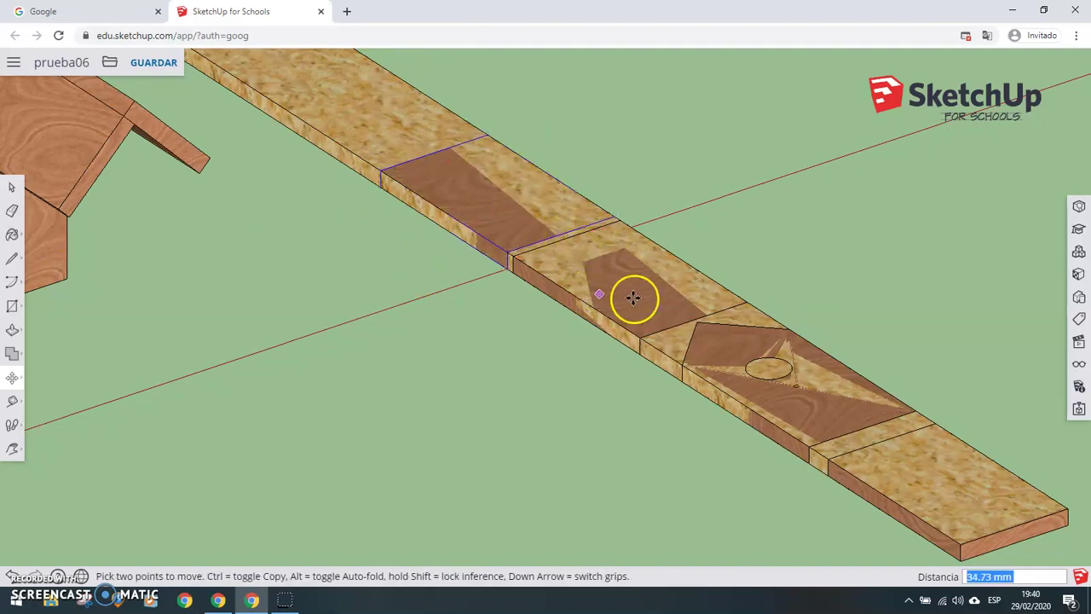
left_click(857, 428)
key("ctrl")
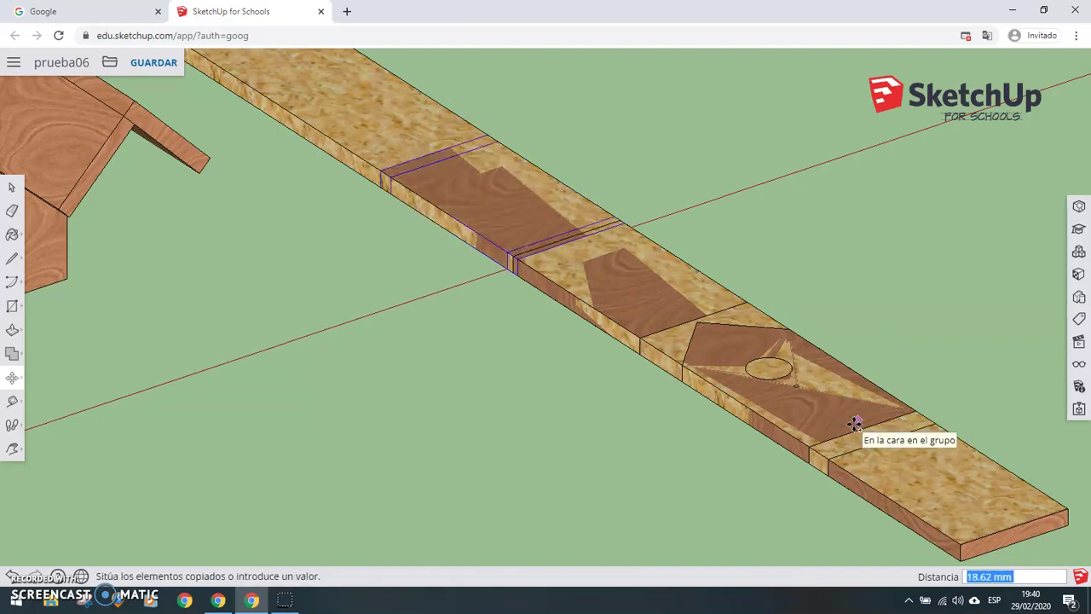
key("Escape")
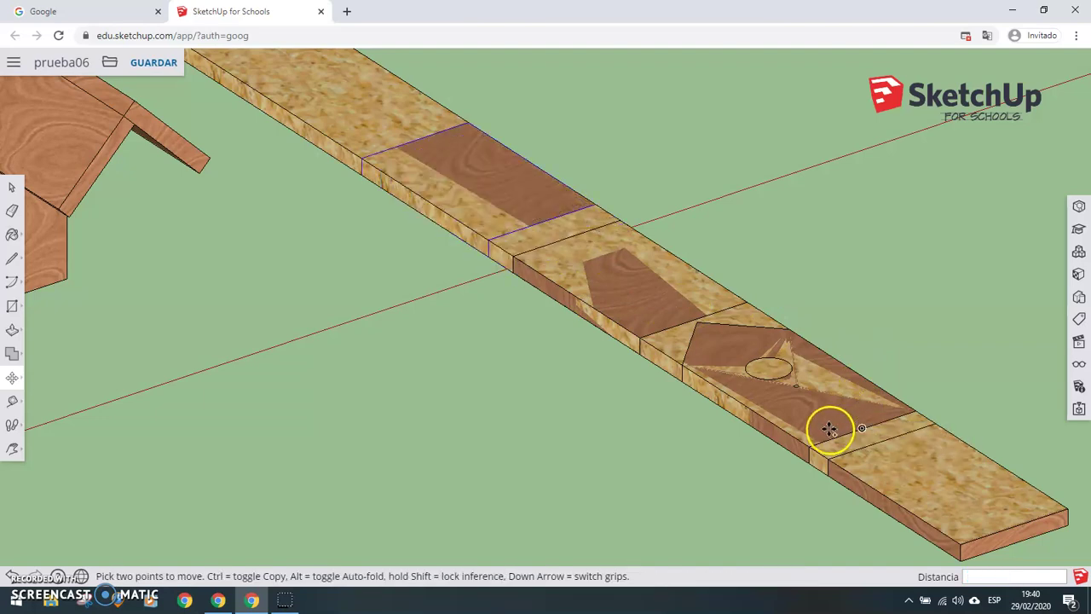
key("ctrl+z")
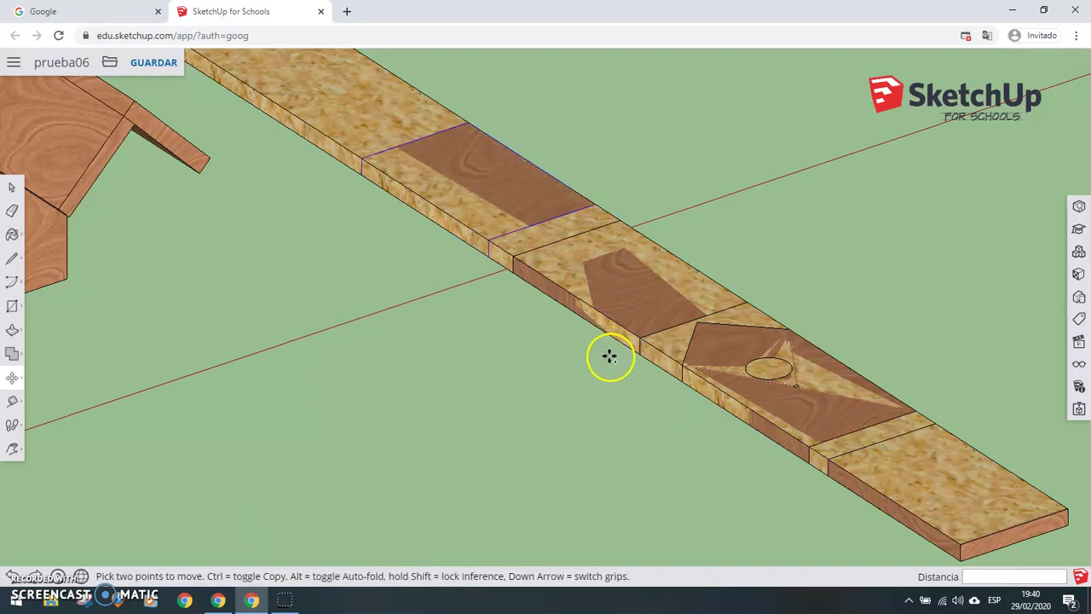
key("ctrl+z")
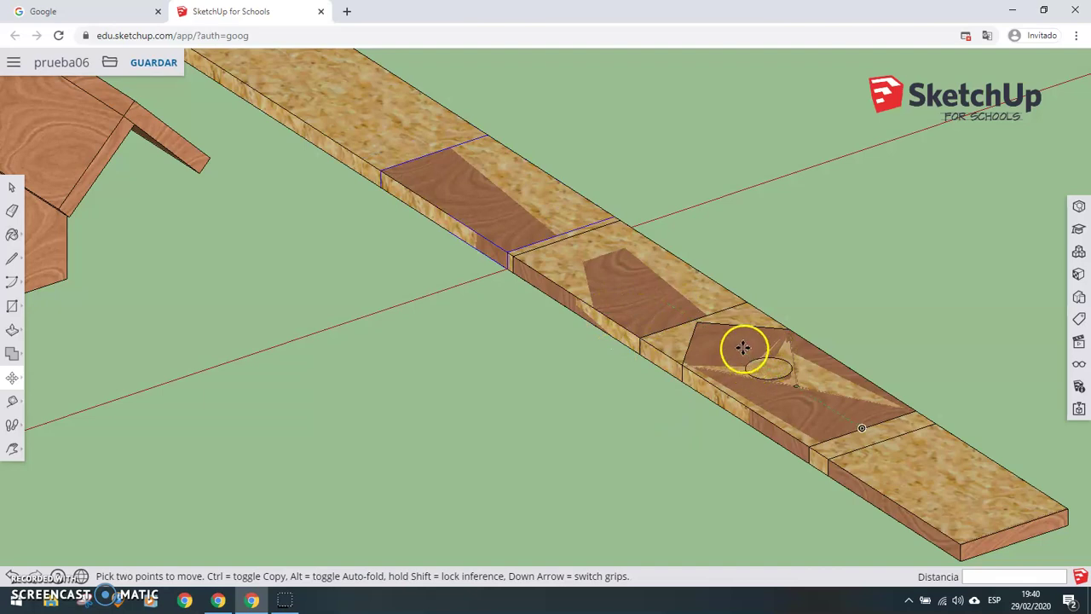
left_click(12, 187)
Nudge the piece with the entrance hole about 25 mm along the plank
left_click(823, 387)
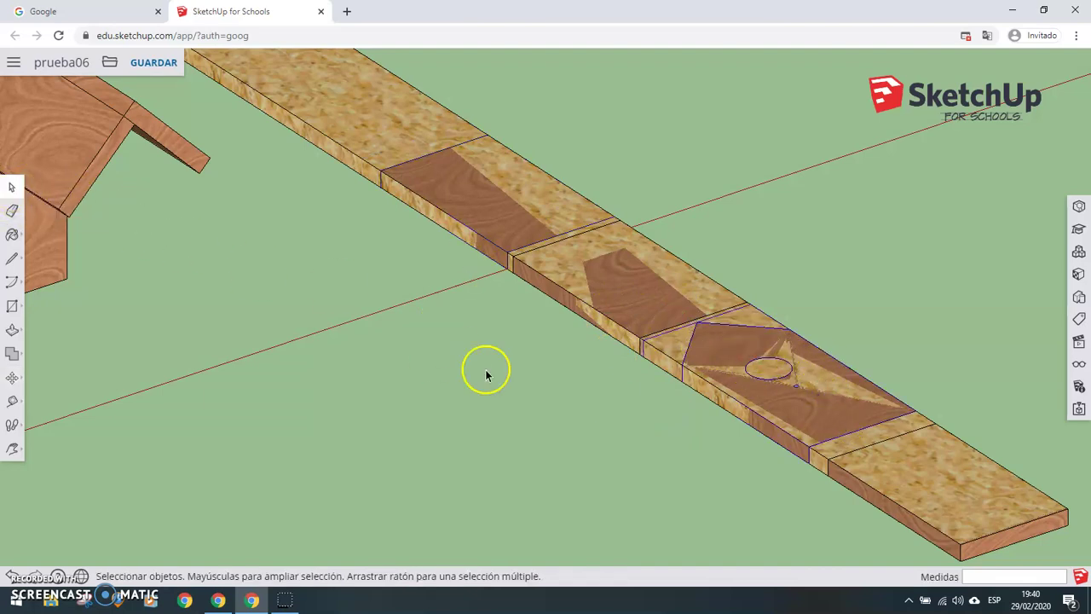
left_click(10, 379)
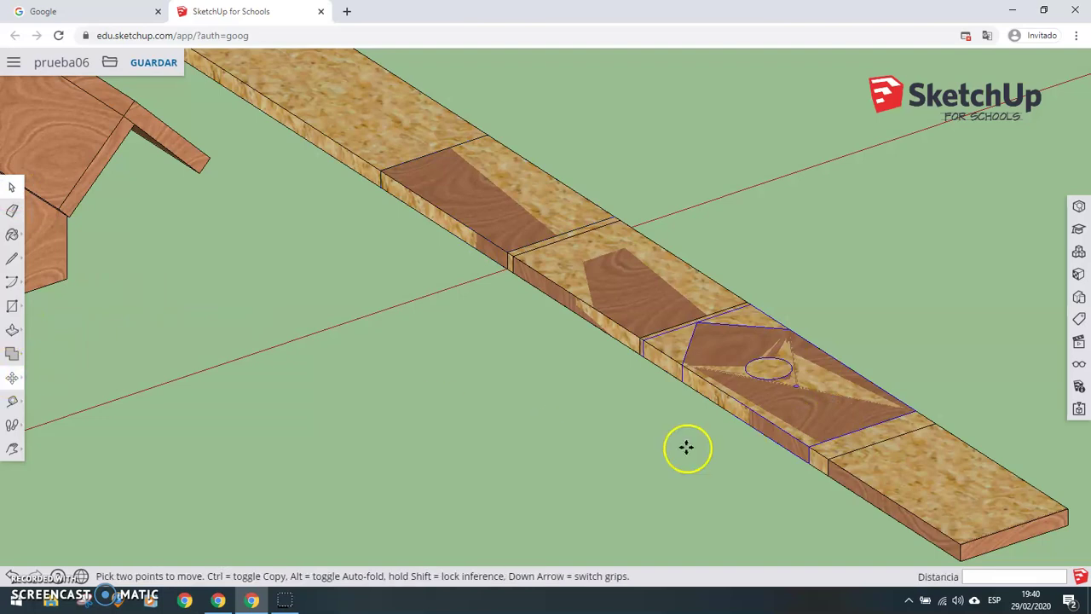
left_click(781, 447)
left_click(739, 409)
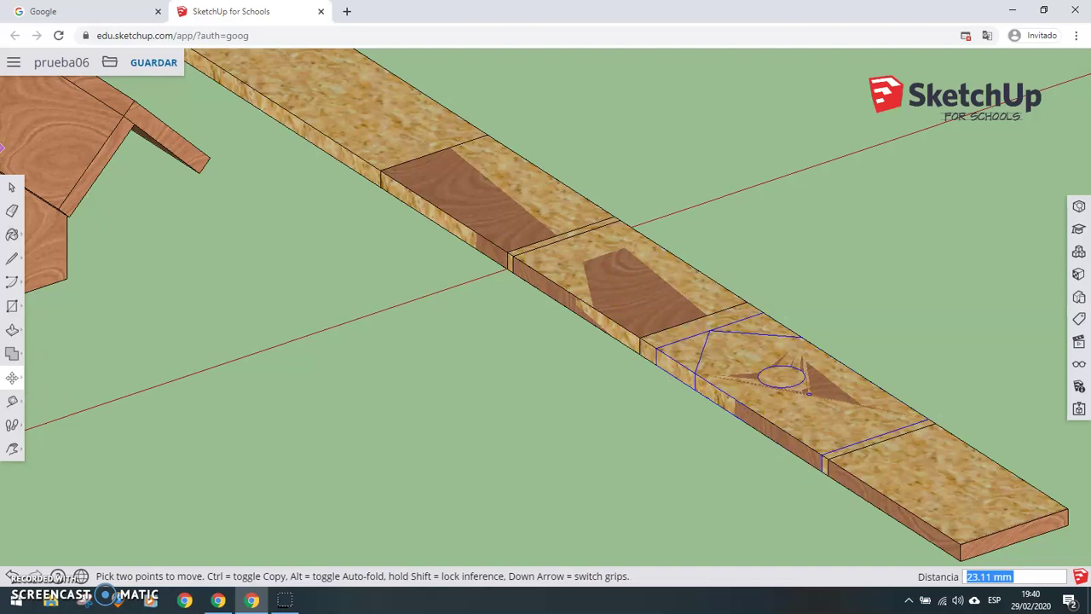
left_click(12, 186)
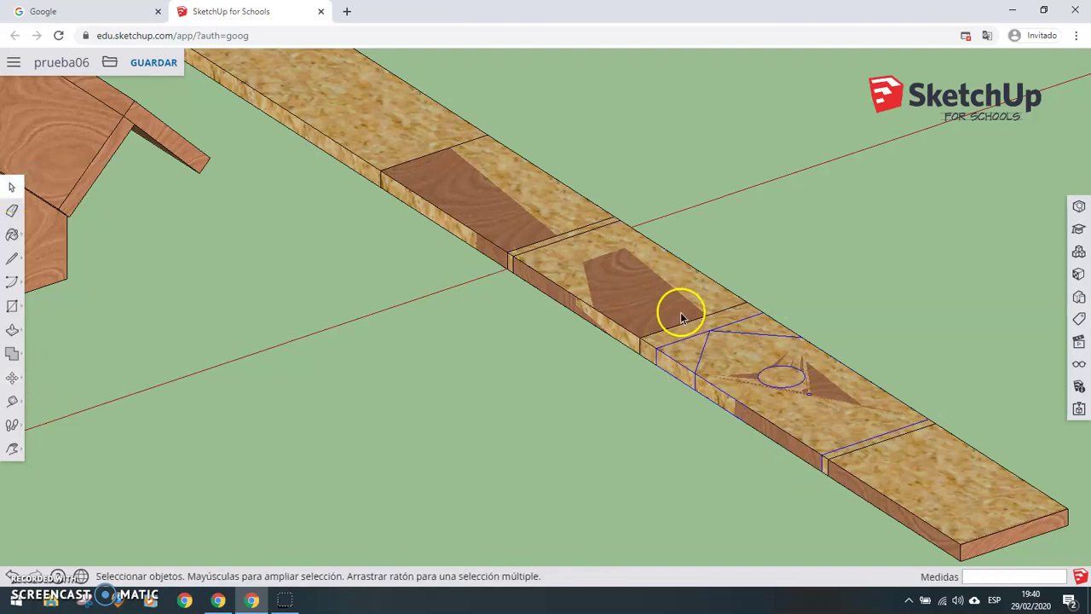
Slide the rectangular board piece a short way along the plank to close the gap
left_click(12, 378)
left_click(602, 332)
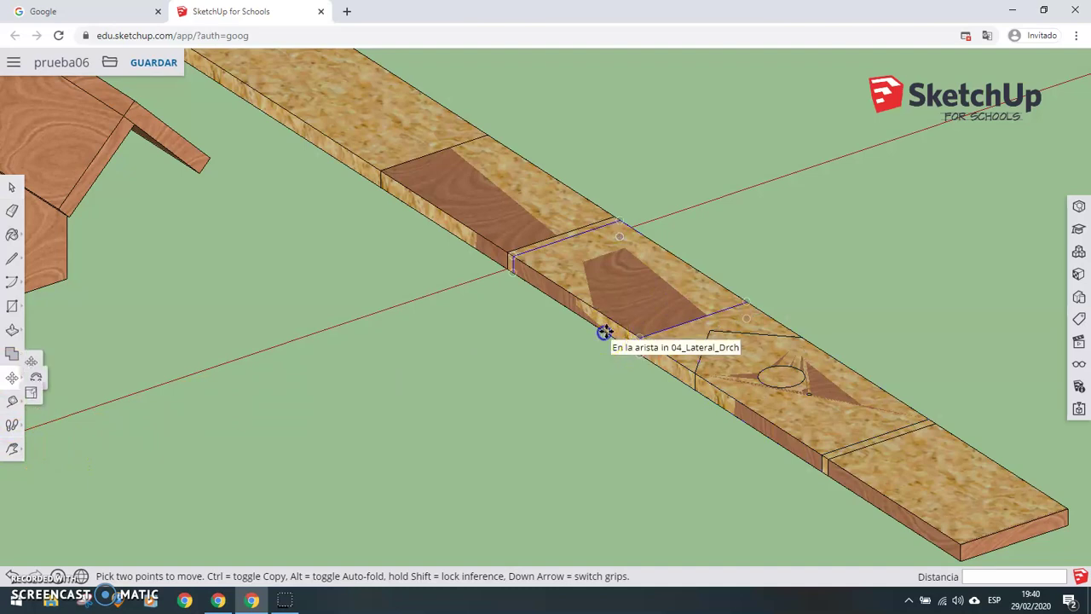
left_click(614, 341)
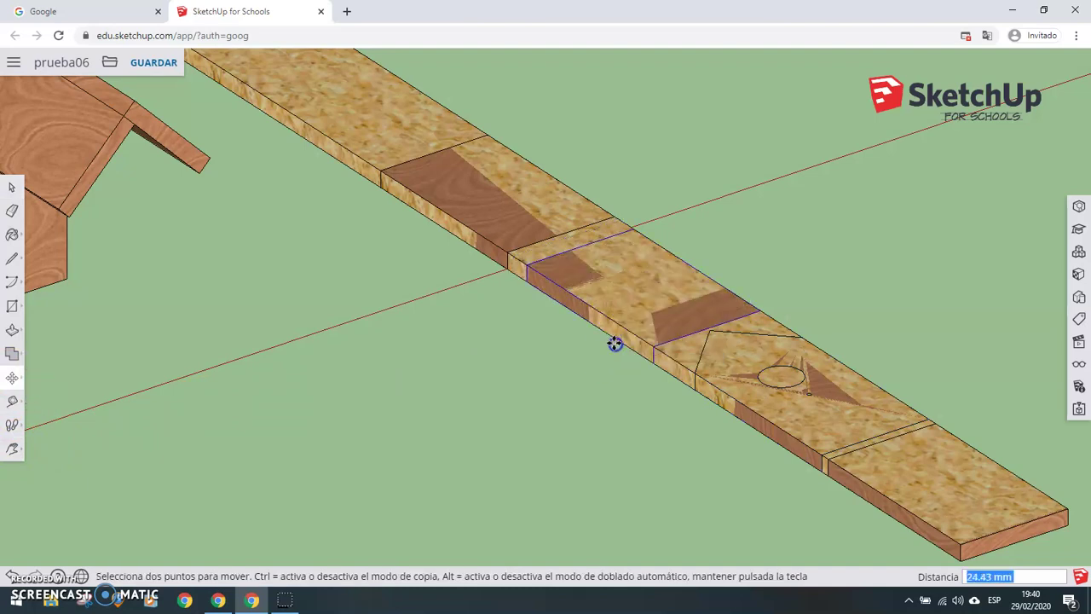
left_click_drag(487, 212, 352, 210)
left_click(12, 187)
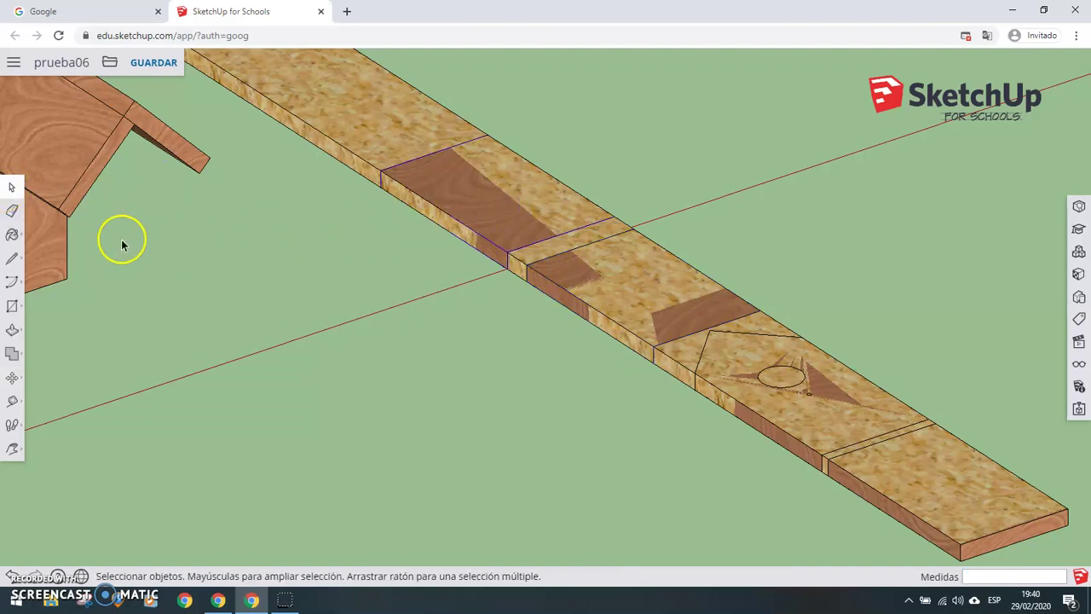
left_click(12, 377)
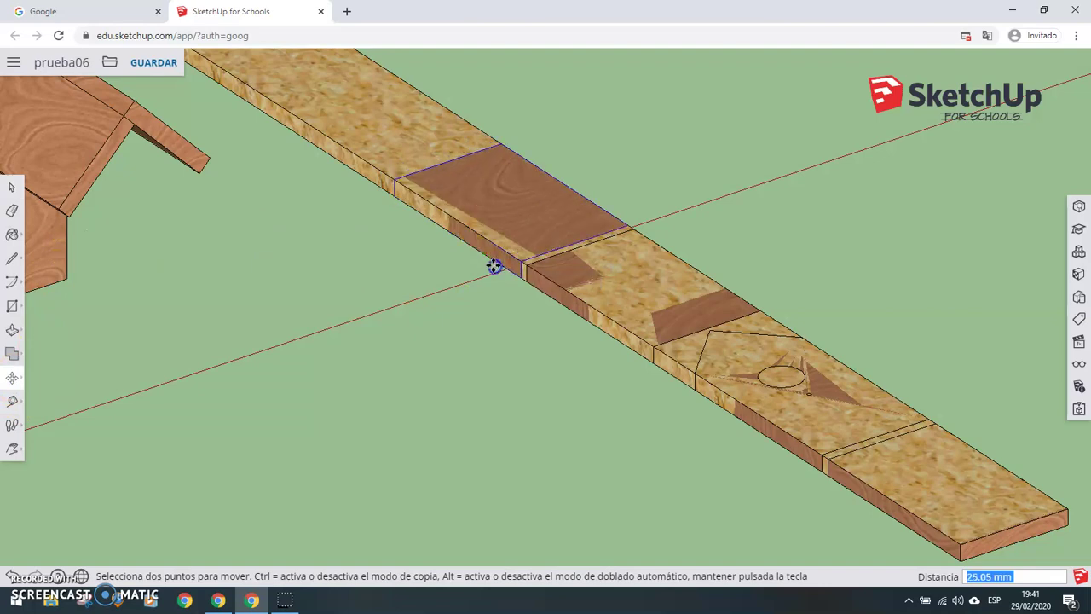
scroll(422, 373, "down", 2)
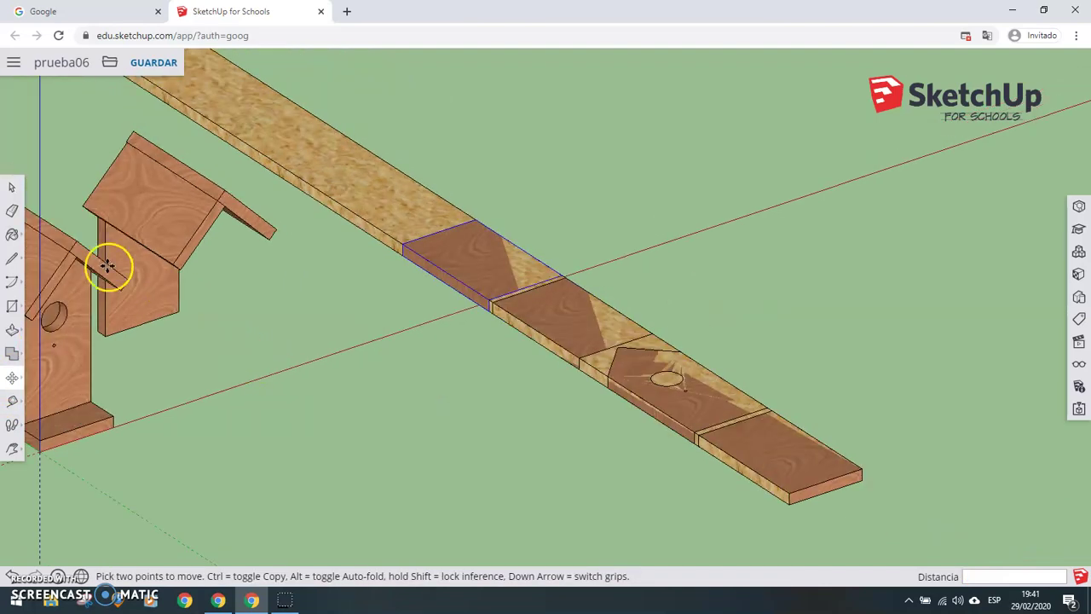
Select the peaked front panel and move it beside the birdhouse
left_click(12, 382)
left_click(12, 187)
left_click(138, 274)
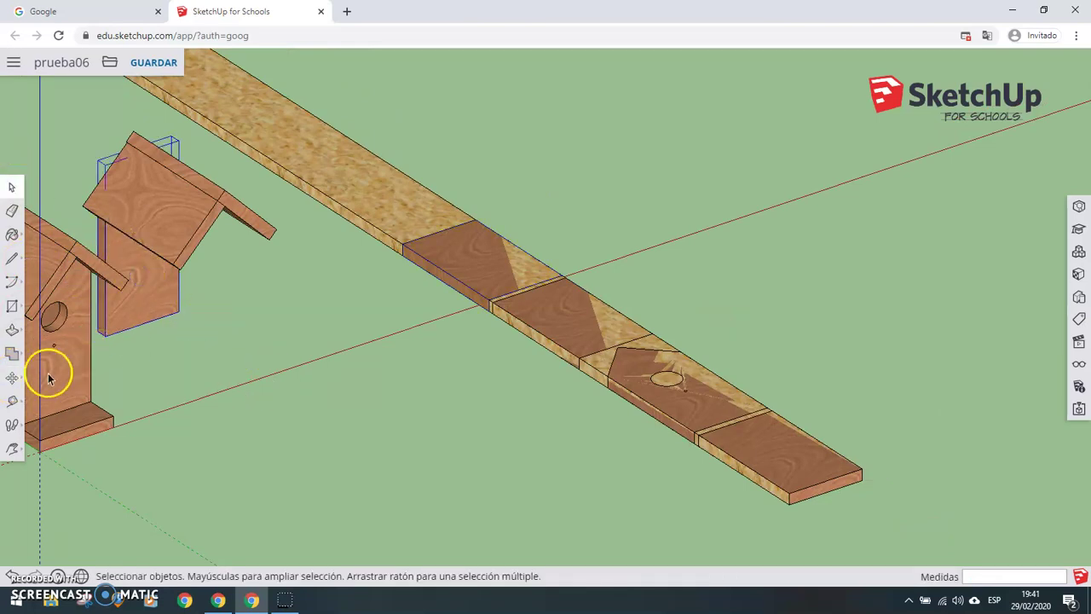
left_click(12, 378)
left_click(170, 318)
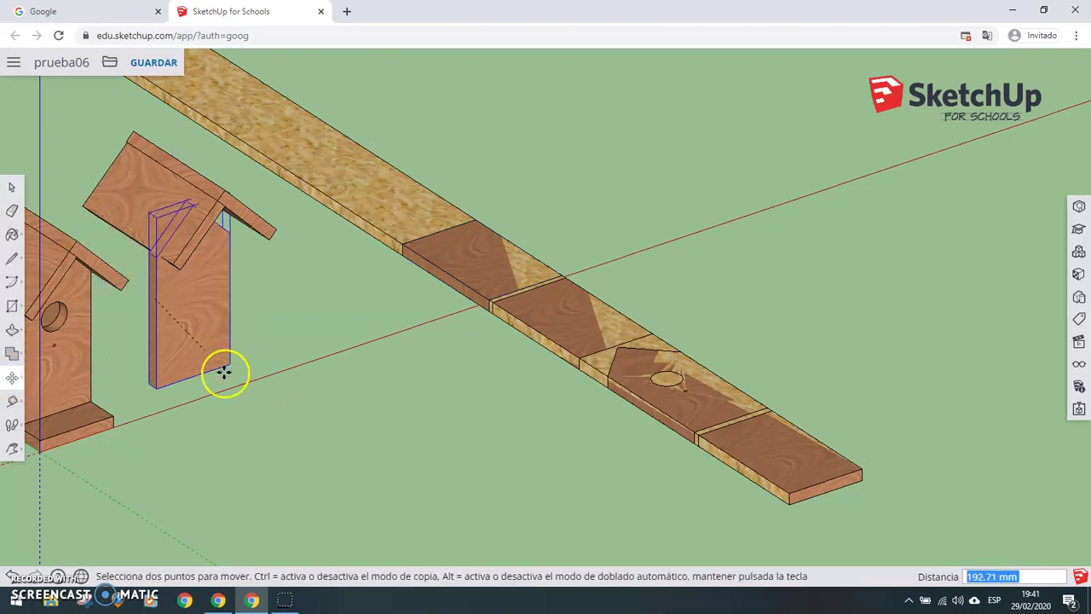
left_click(362, 416)
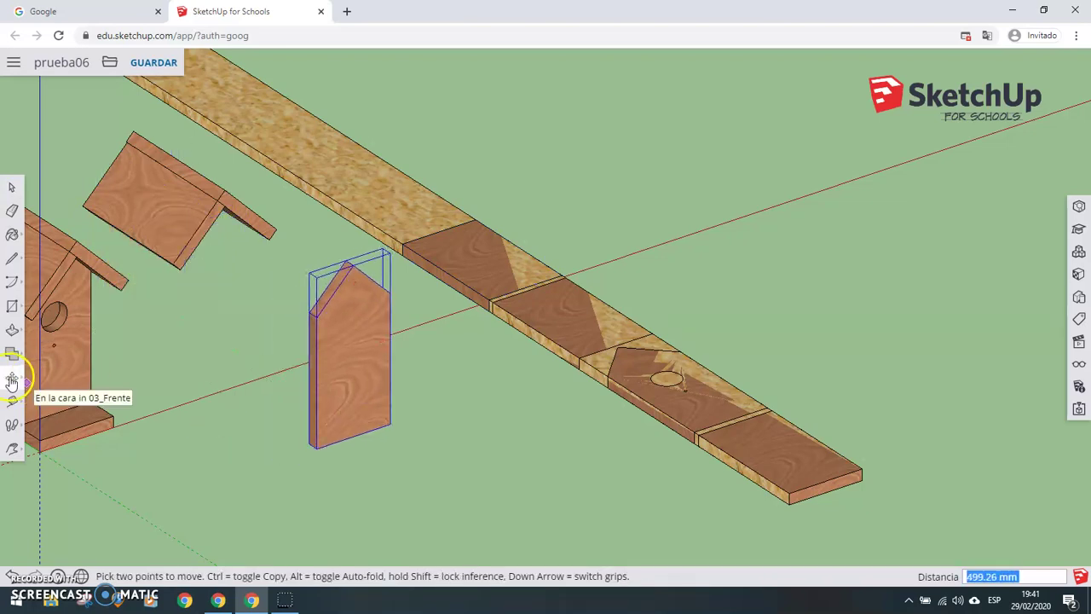
Rotate the front panel 90° about its bottom edge so it lies flat
left_click(56, 378)
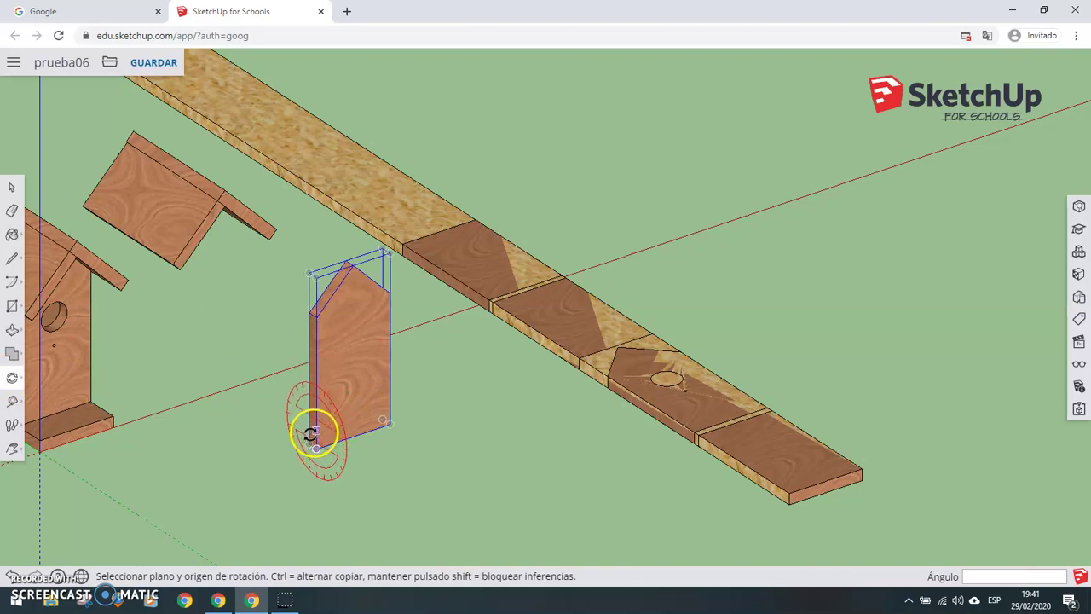
left_click(312, 439)
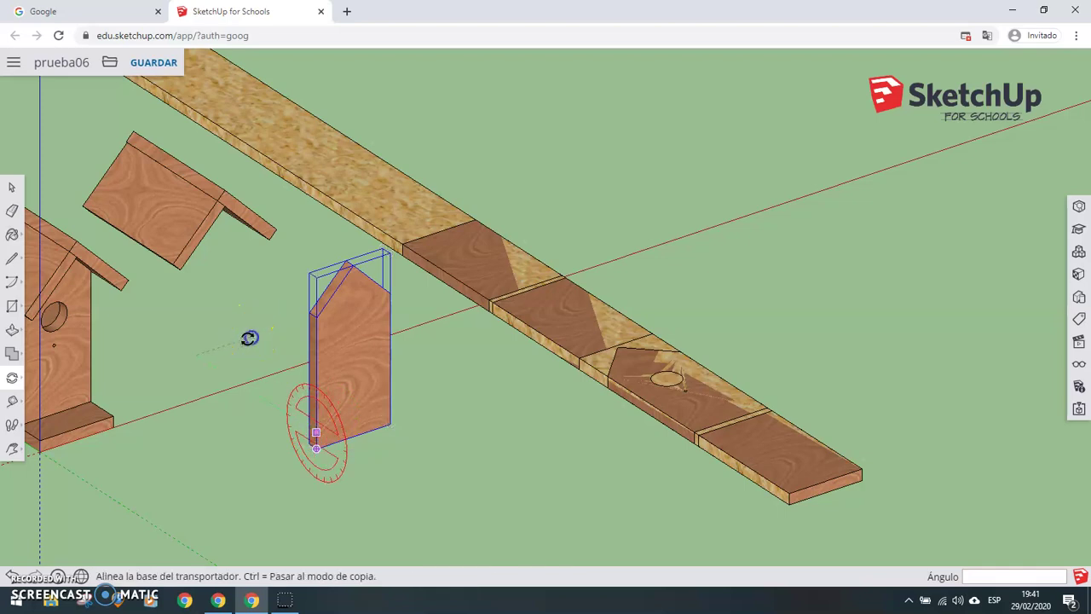
type("90")
key("Return")
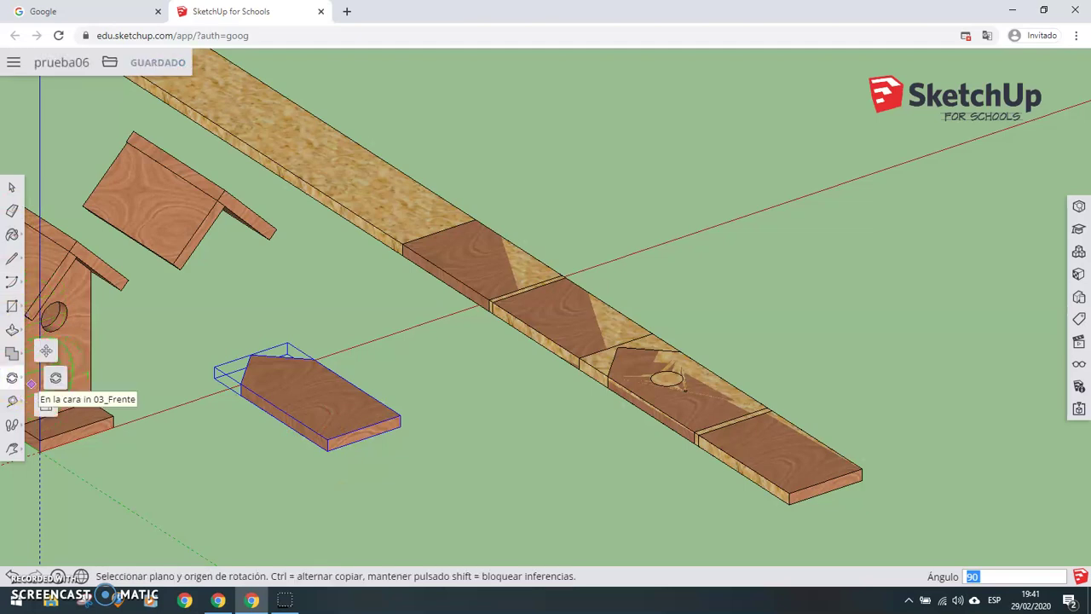
Place the flattened front panel at the start of the plank row, then select the small roof panel
left_click(46, 350)
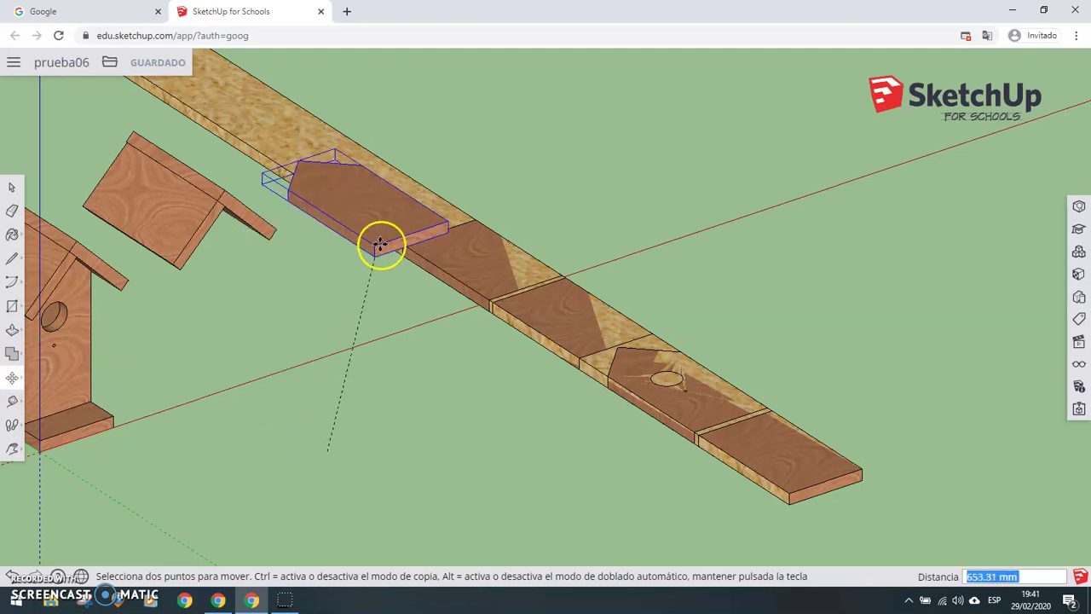
scroll(383, 246, "up", 2)
scroll(392, 213, "up", 2)
scroll(390, 224, "up", 2)
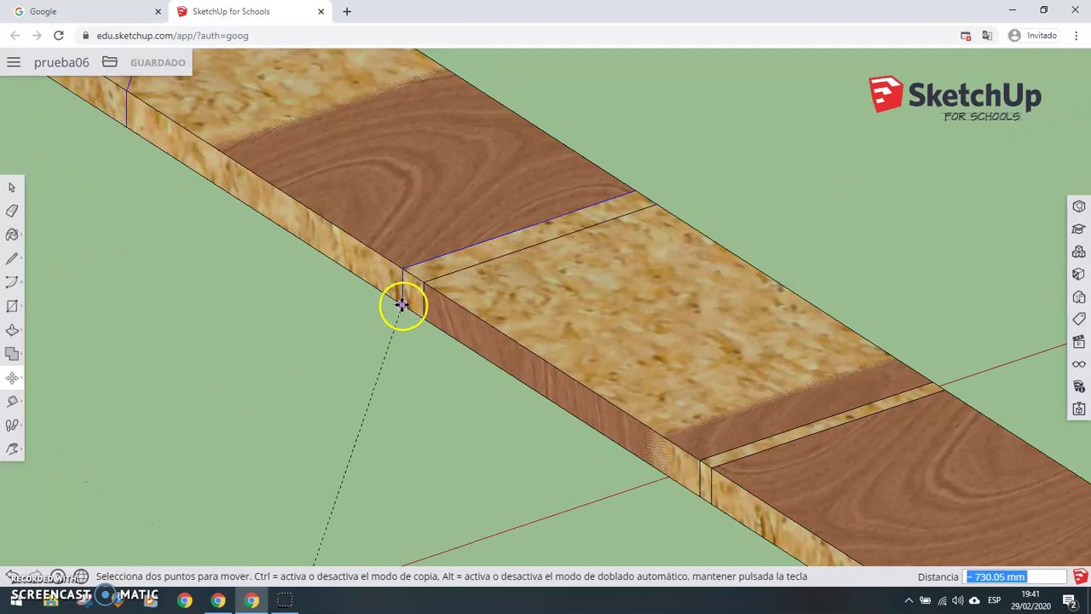
left_click(405, 308)
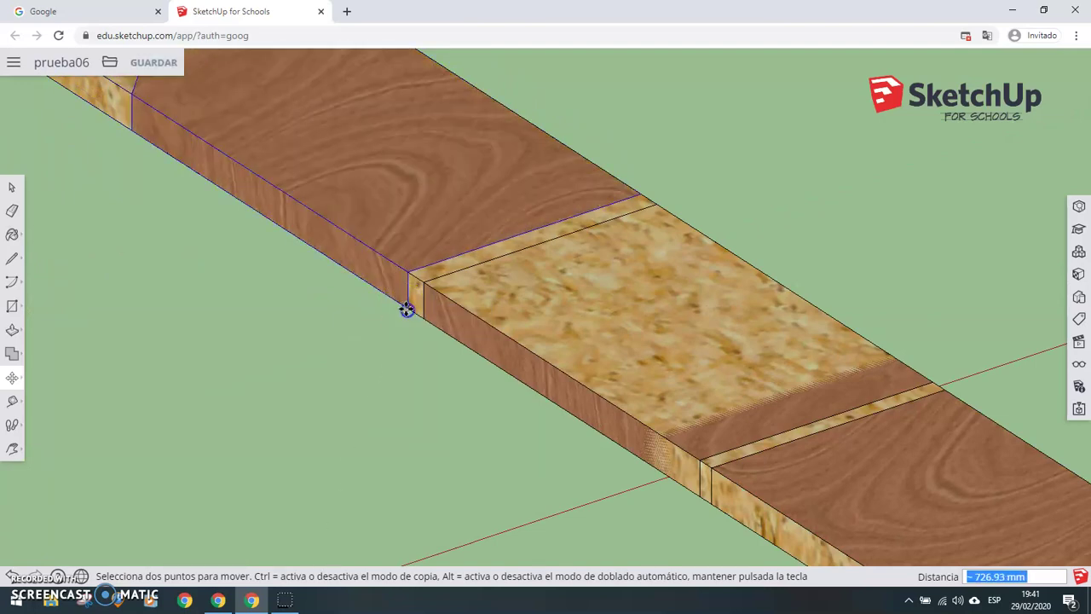
scroll(380, 395, "down", 2)
scroll(349, 397, "down", 2)
scroll(341, 398, "down", 2)
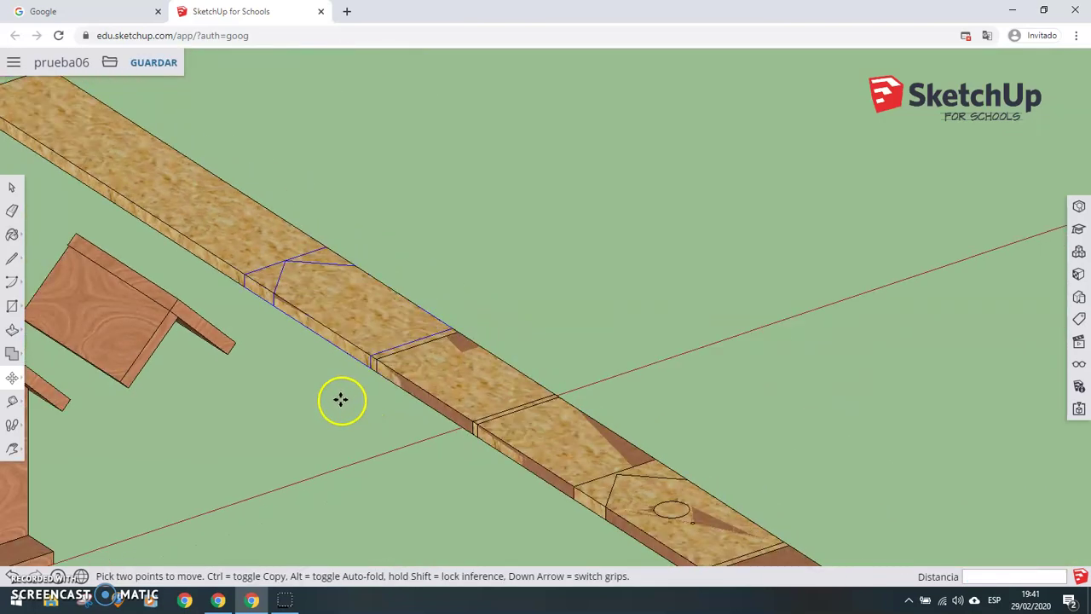
scroll(341, 399, "down", 2)
scroll(341, 399, "down", 2)
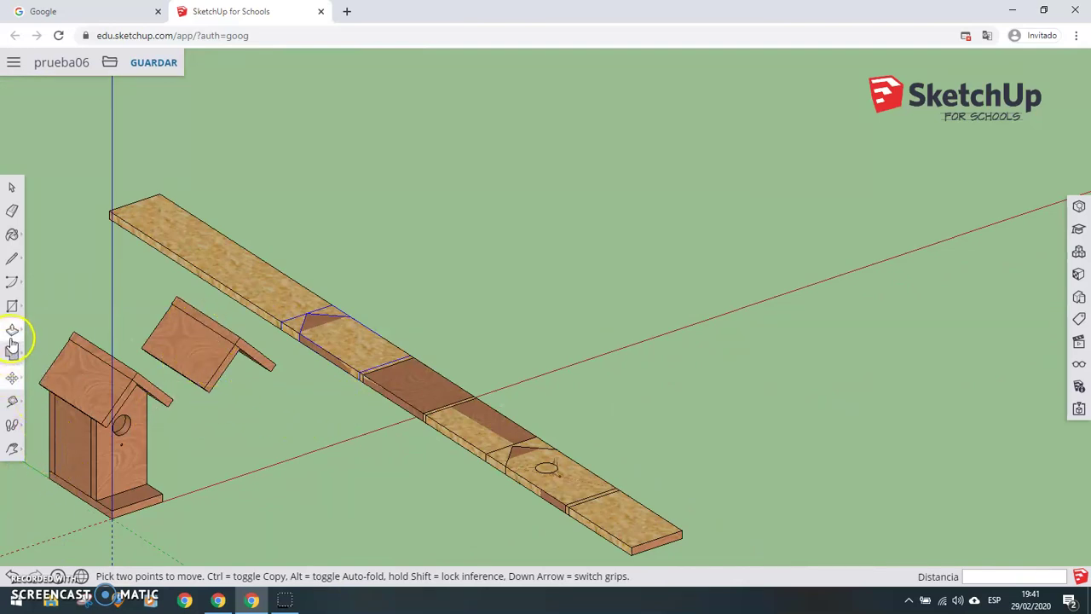
left_click_drag(167, 318, 179, 354)
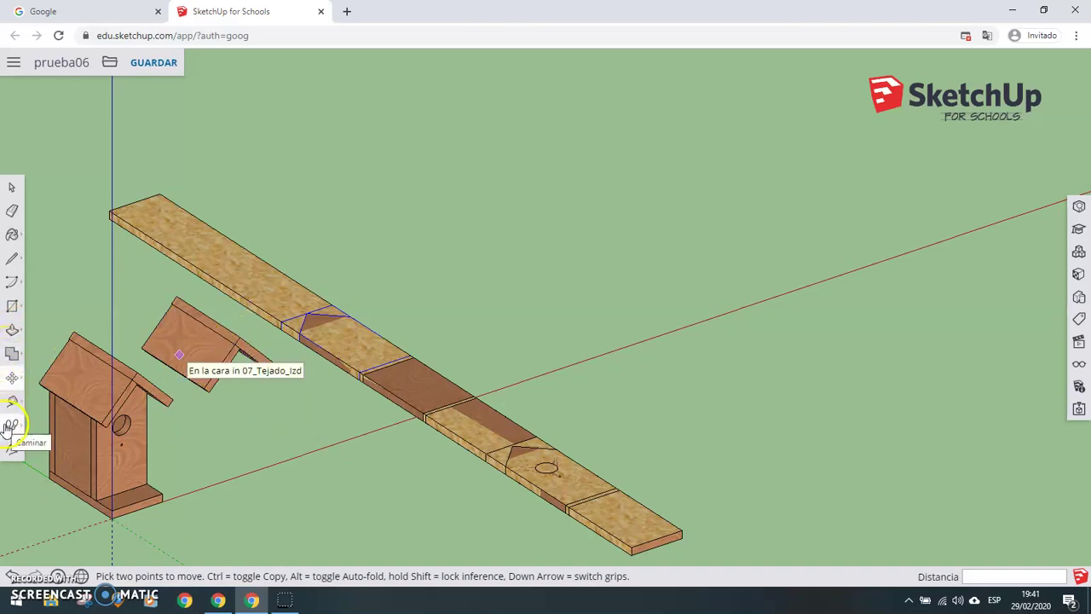
left_click(12, 187)
left_click(263, 364)
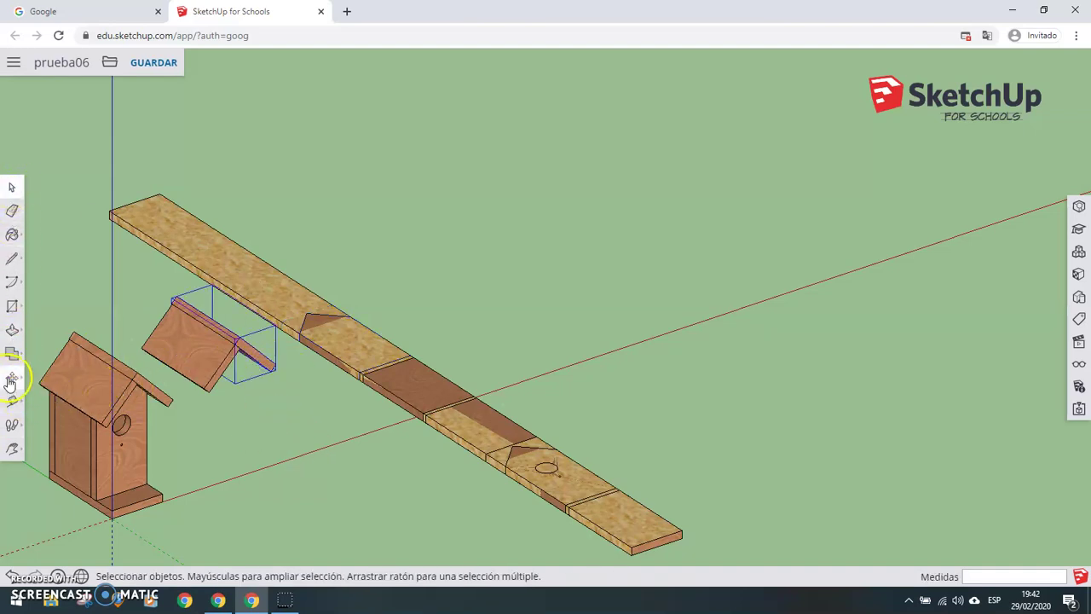
Move the selected roof panel down into the open area
key("m")
left_click(253, 361)
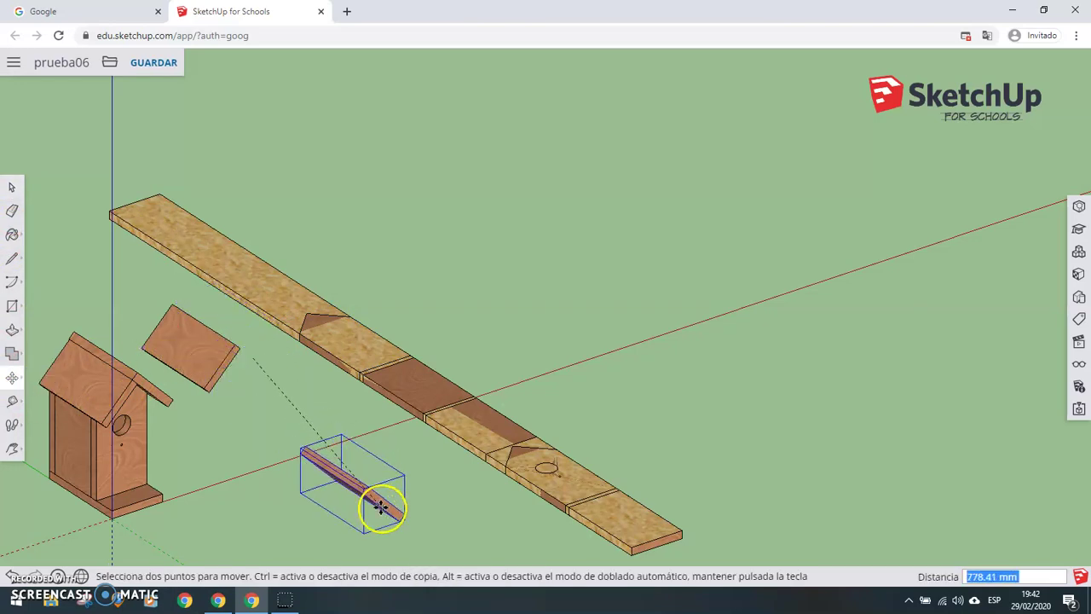
left_click(379, 503)
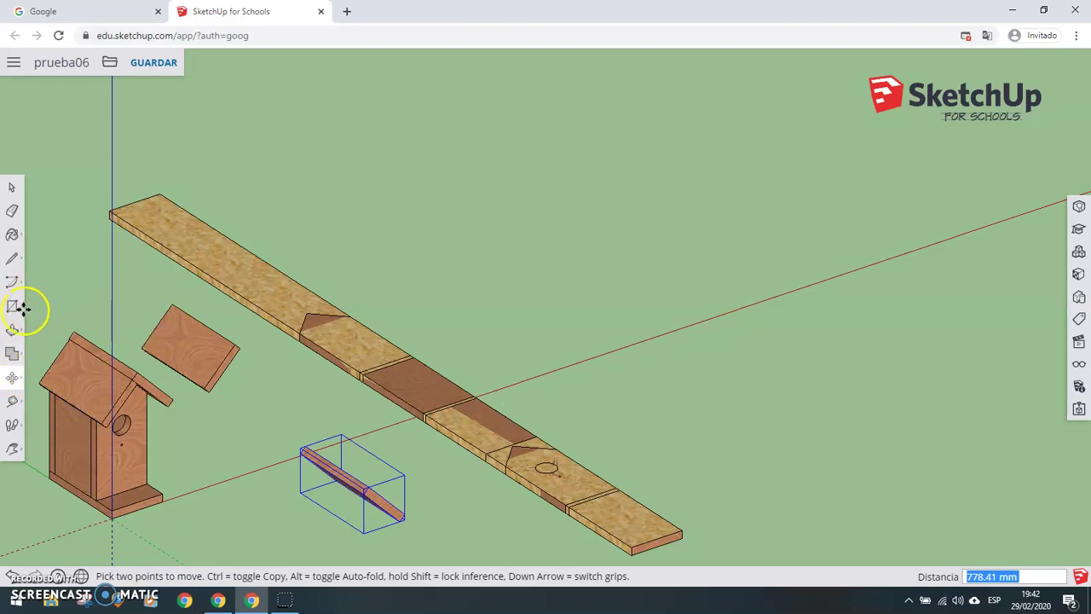
Rotate the roof panel 45° about its end so it lies flat
left_click(13, 382)
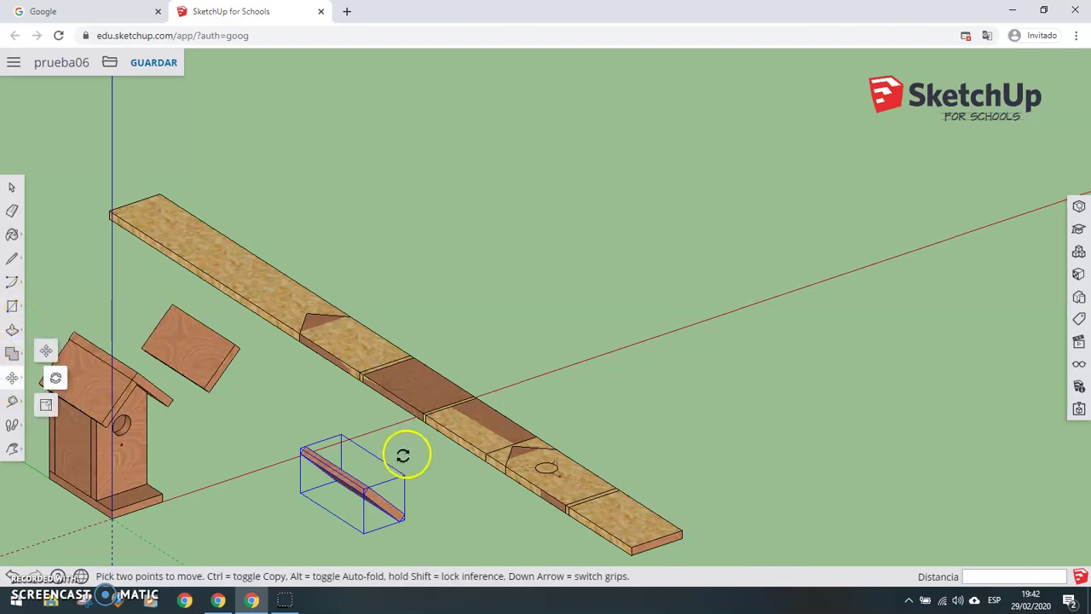
scroll(399, 494, "up", 2)
scroll(399, 520, "up", 2)
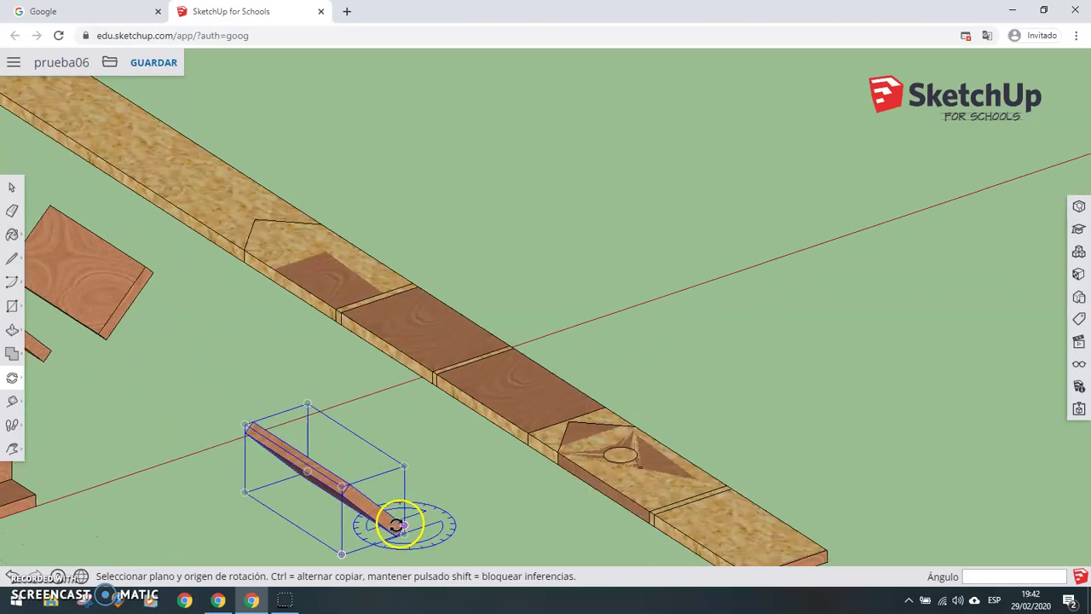
scroll(396, 524, "up", 1)
scroll(400, 531, "up", 1)
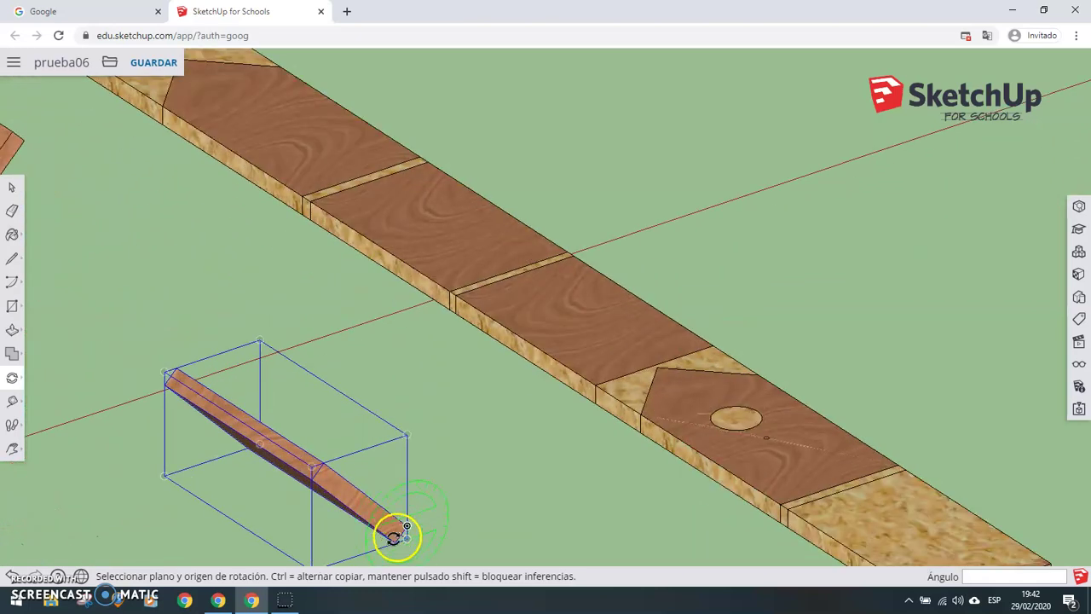
left_click(388, 541)
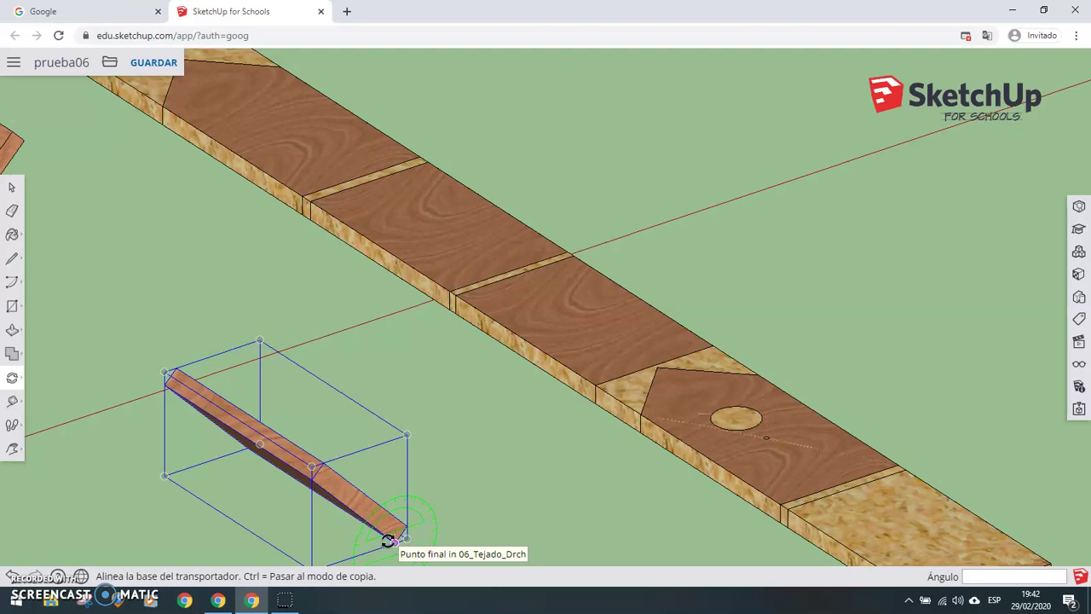
left_click(388, 541)
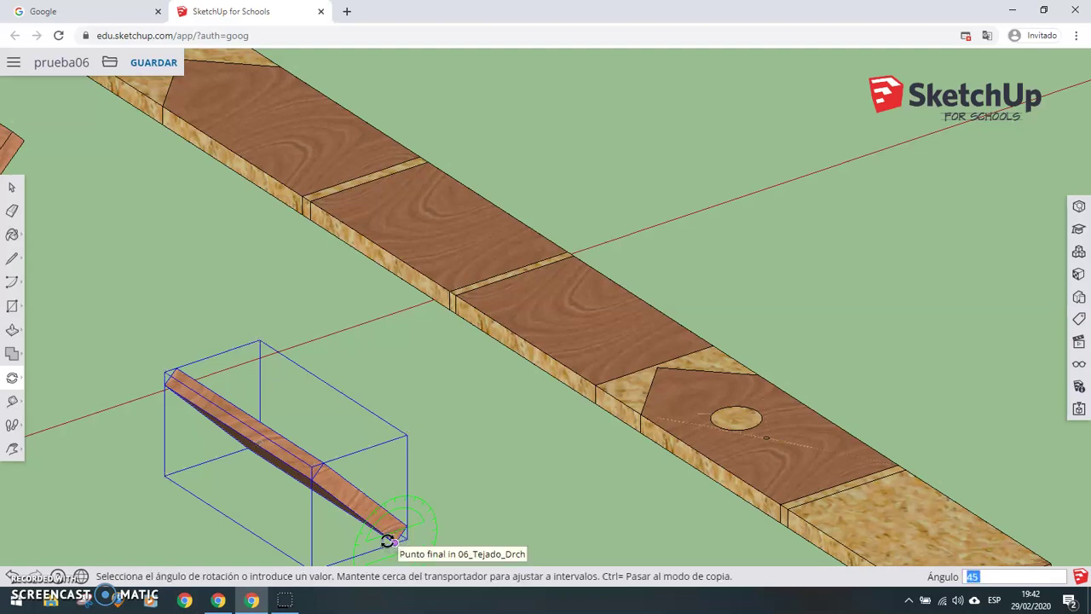
key("Return")
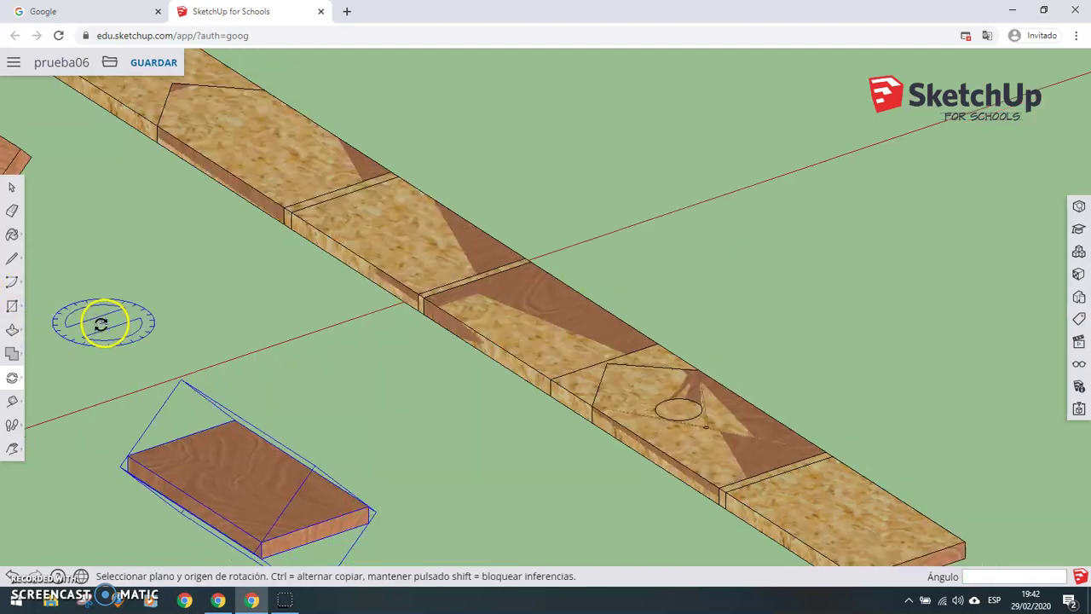
scroll(100, 319, "down", 1)
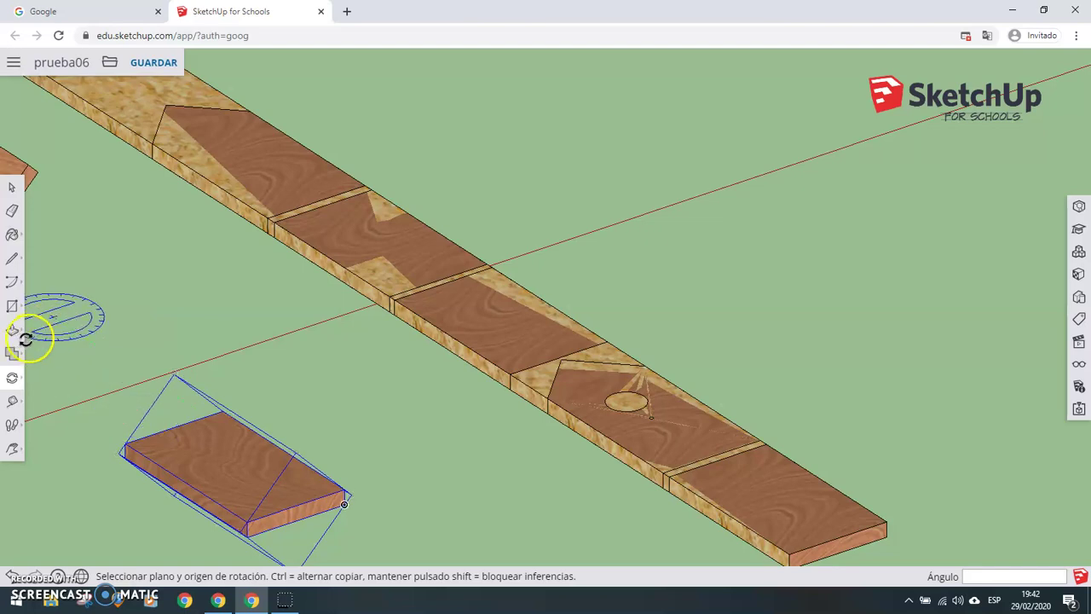
scroll(43, 303, "down", 1)
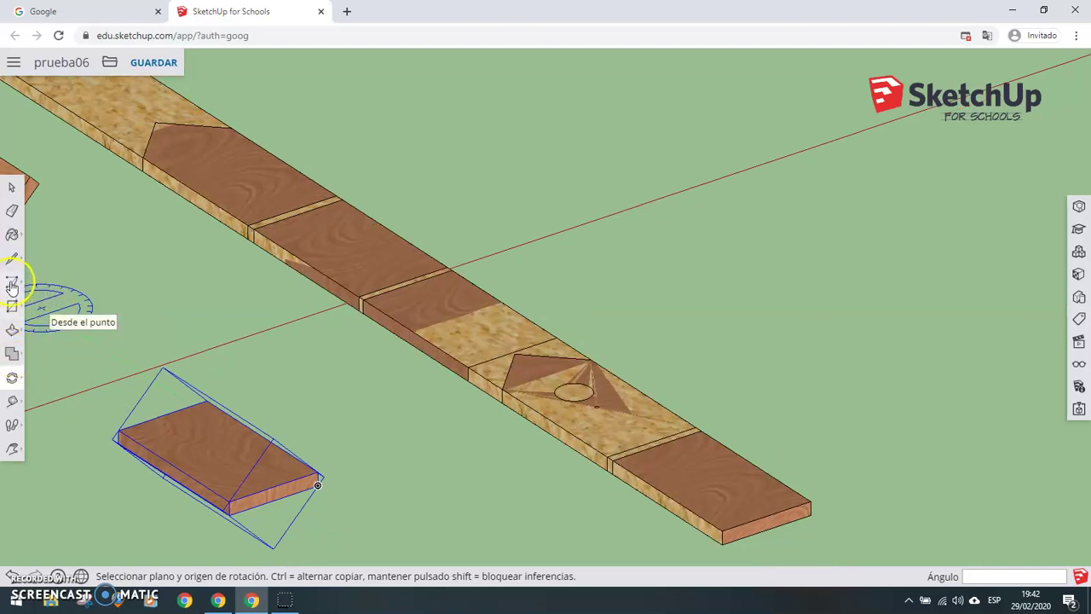
Drop the flat roof panel by its corner against the end of the row
left_click(14, 381)
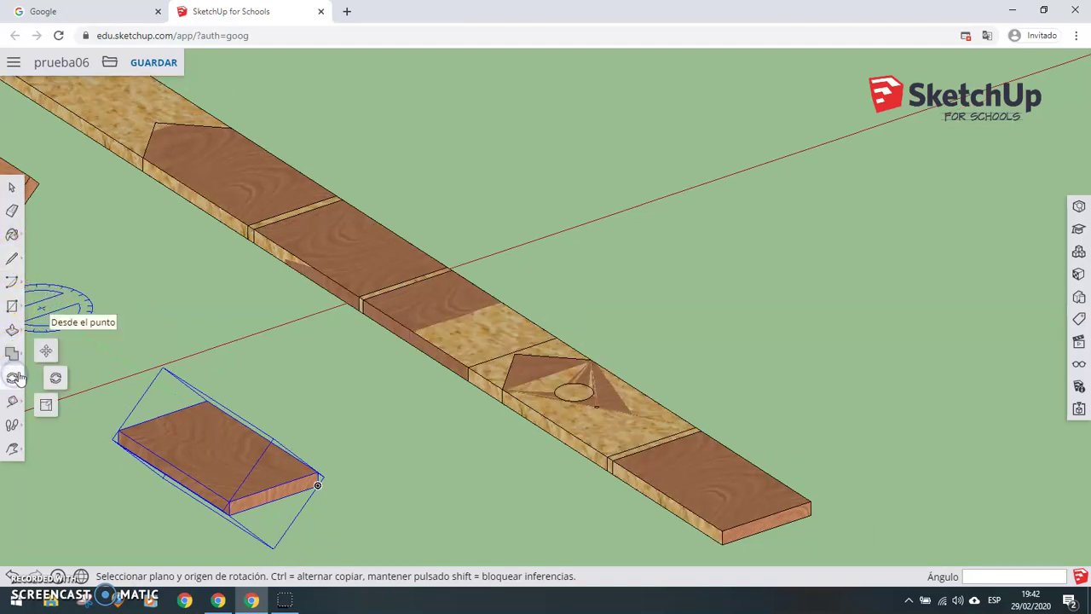
left_click(46, 349)
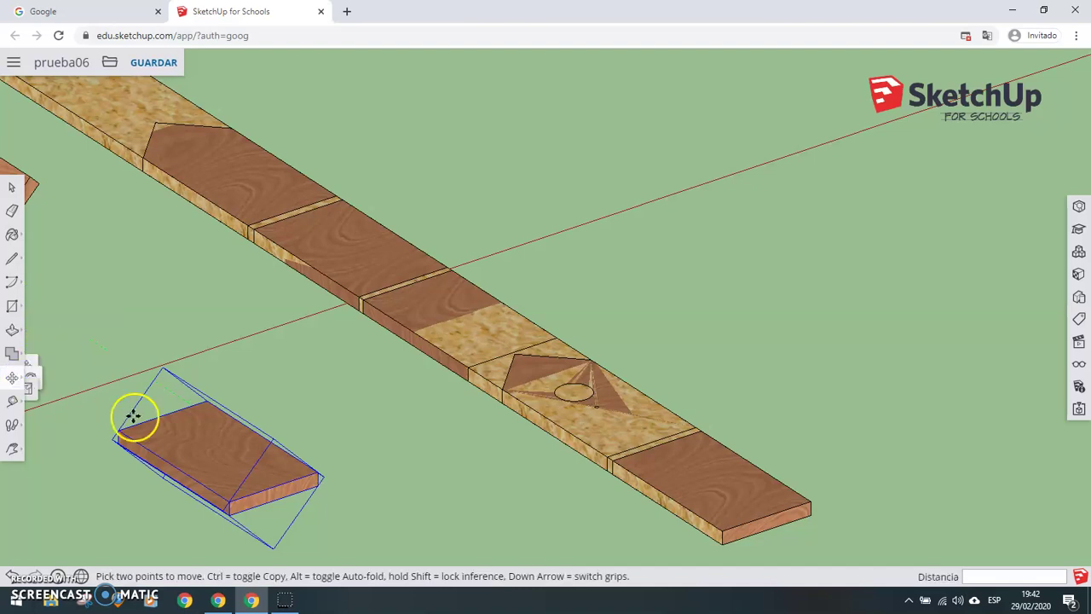
left_click(230, 512)
scroll(92, 200, "up", 2)
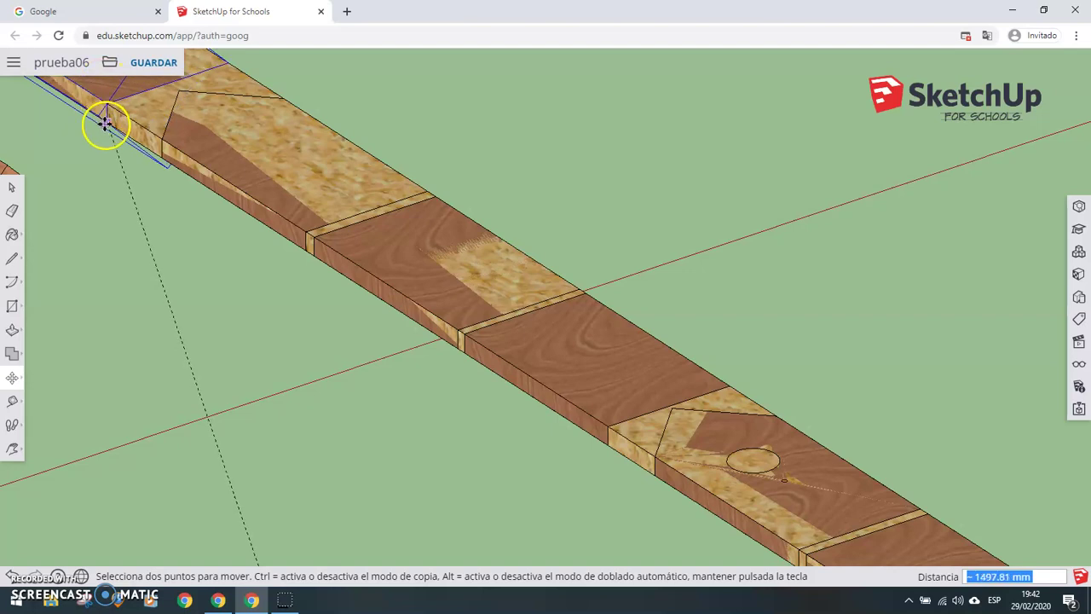
left_click(107, 126)
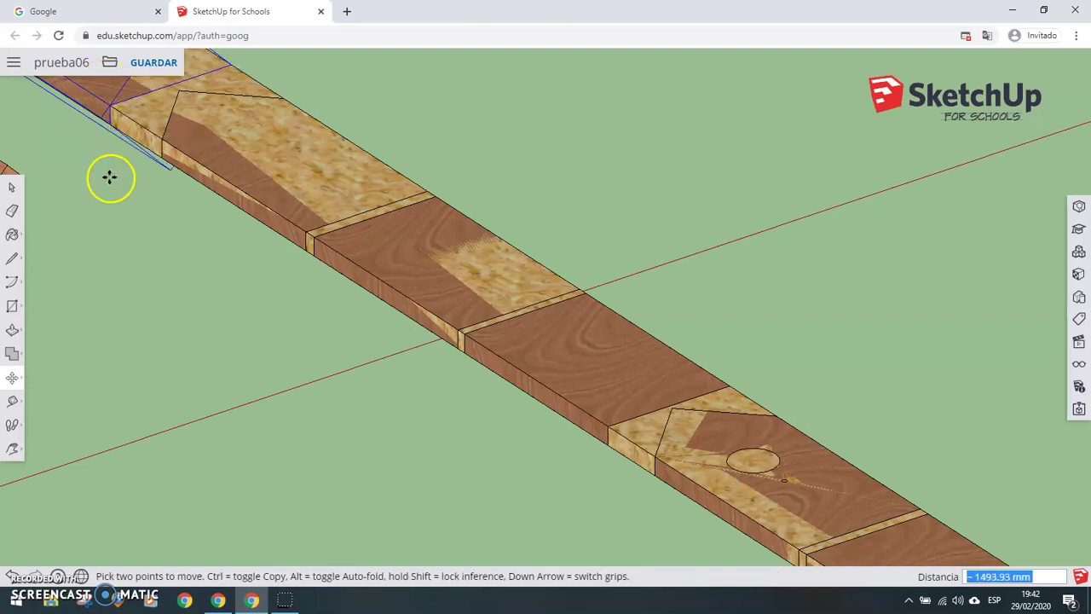
scroll(116, 231, "down", 2)
scroll(116, 239, "down", 2)
scroll(116, 243, "down", 2)
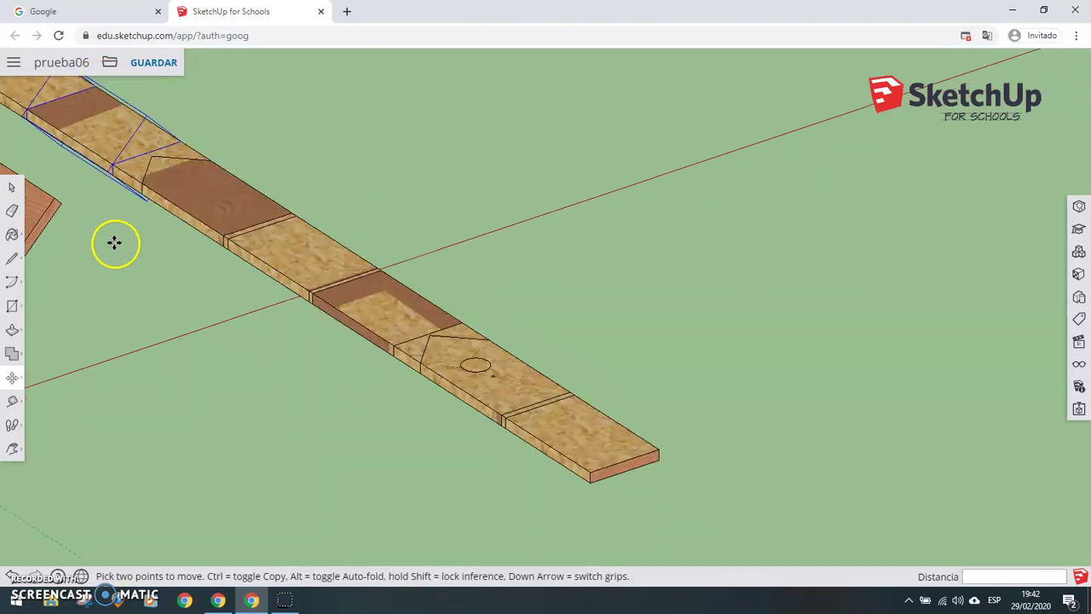
Select the left roof piece and move it clear of the row
left_click(12, 187)
left_click(46, 210)
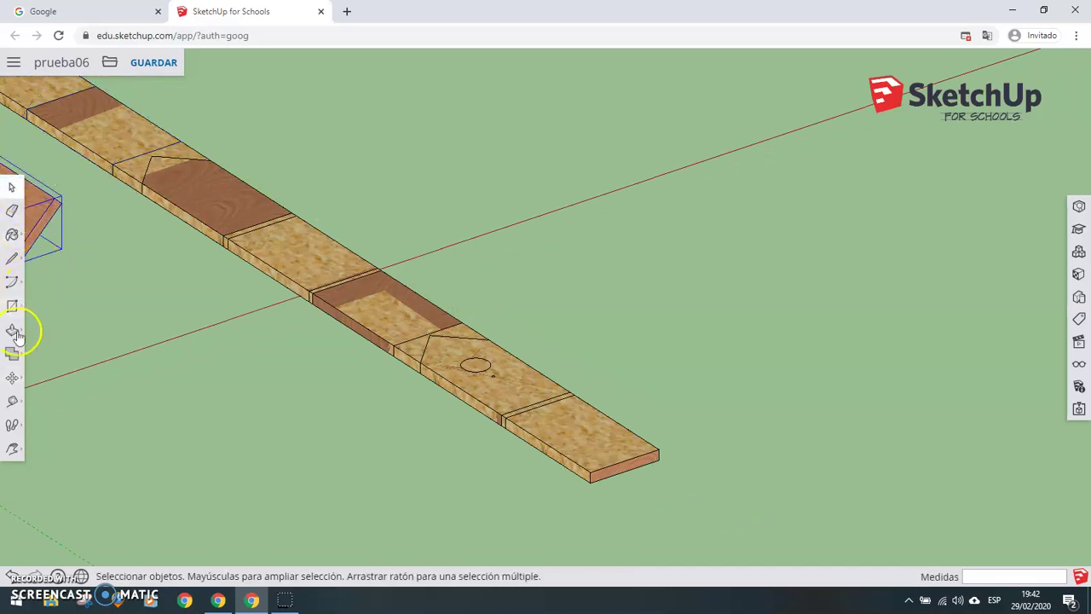
key("m")
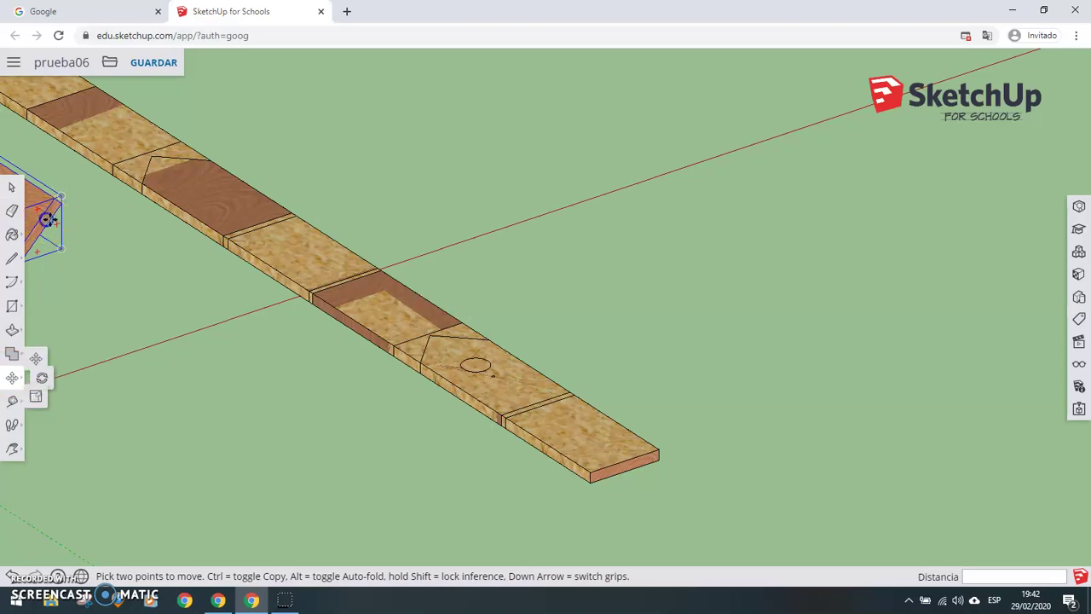
left_click(47, 213)
left_click(195, 411)
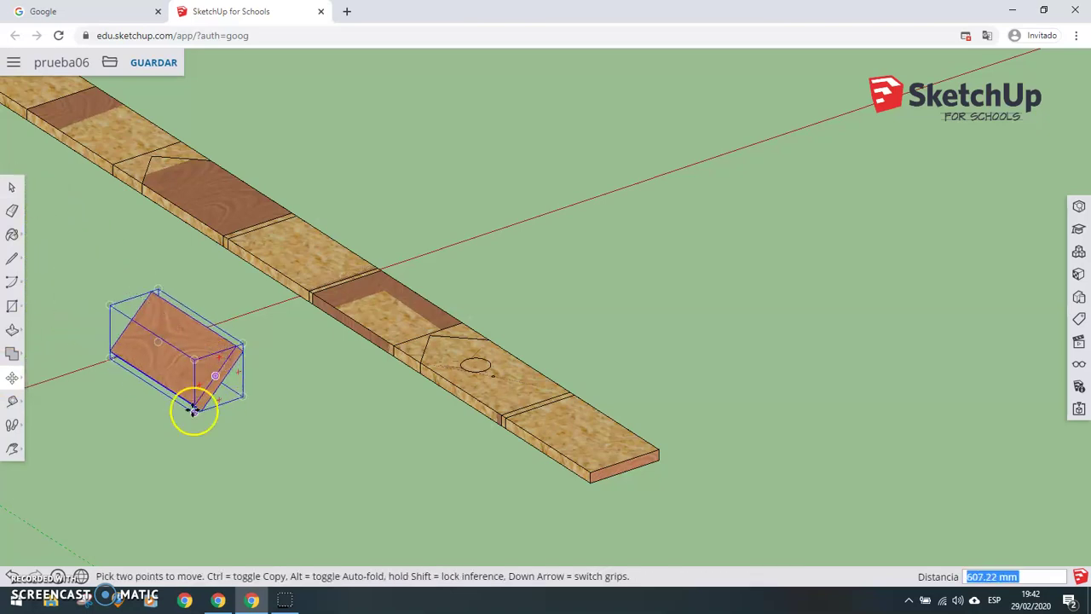
Rotate the roof piece -45° about its bottom corner to lay it flat
left_click(12, 380)
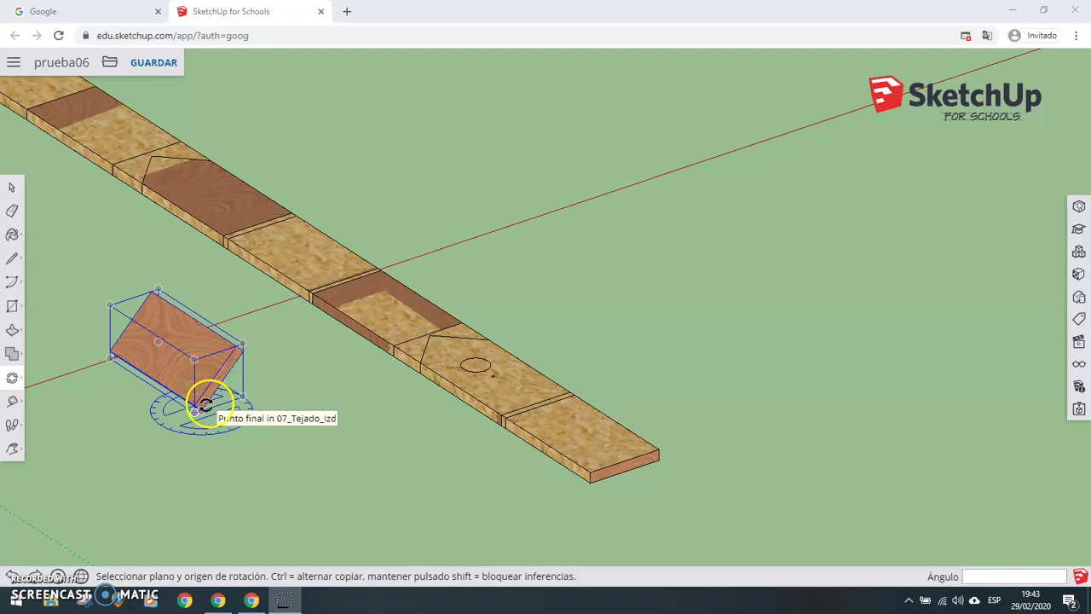
left_click(197, 411)
key("Escape")
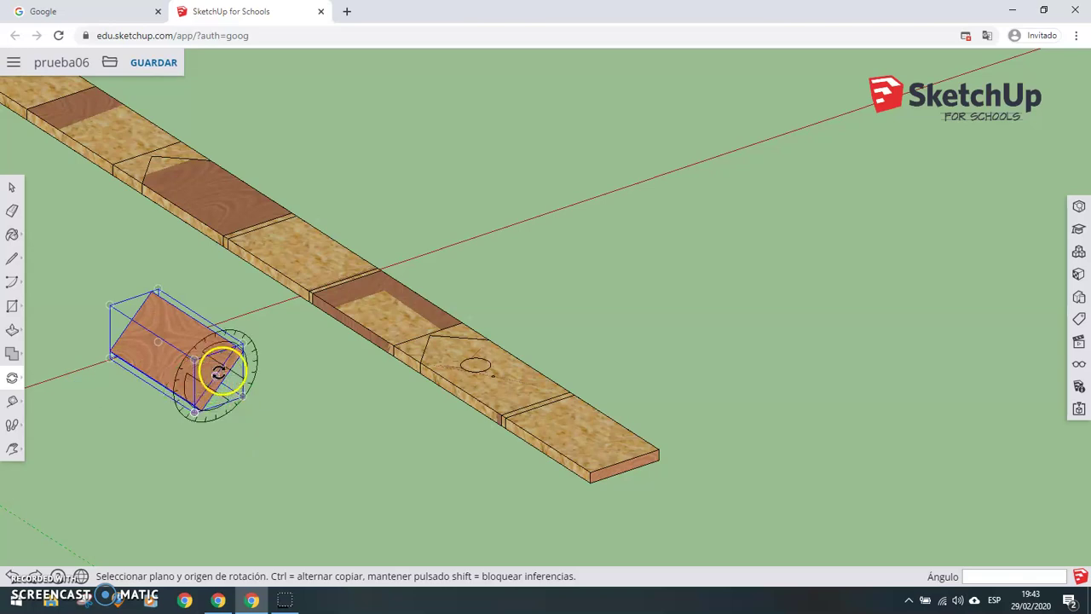
left_click(205, 401)
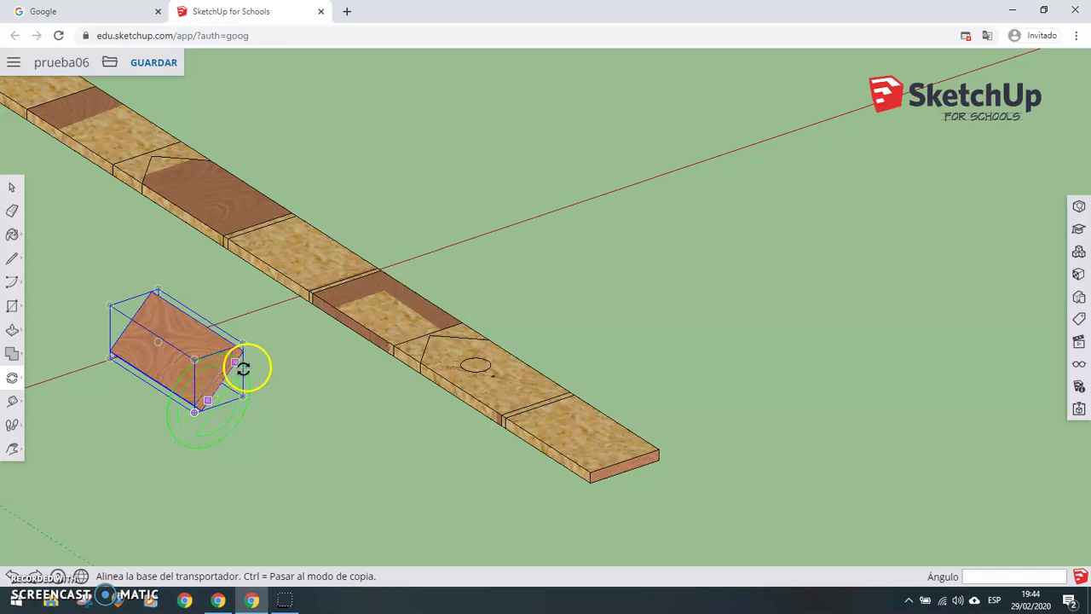
left_click(239, 372)
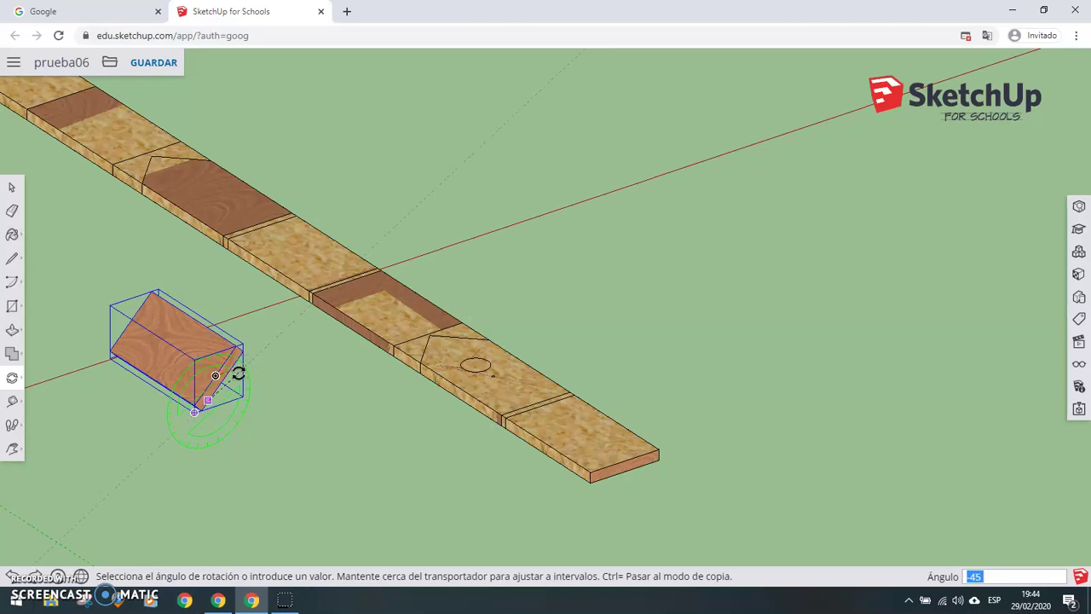
key("Return")
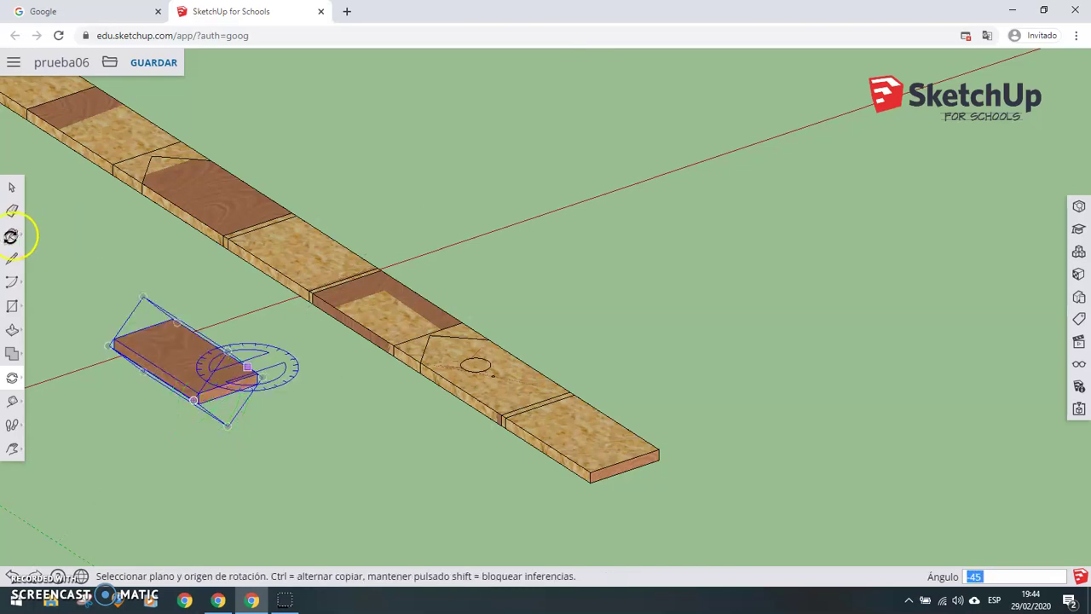
Zoom and pan out to bring the birdhouse back into view
scroll(43, 214, "down", 1)
scroll(38, 219, "down", 1)
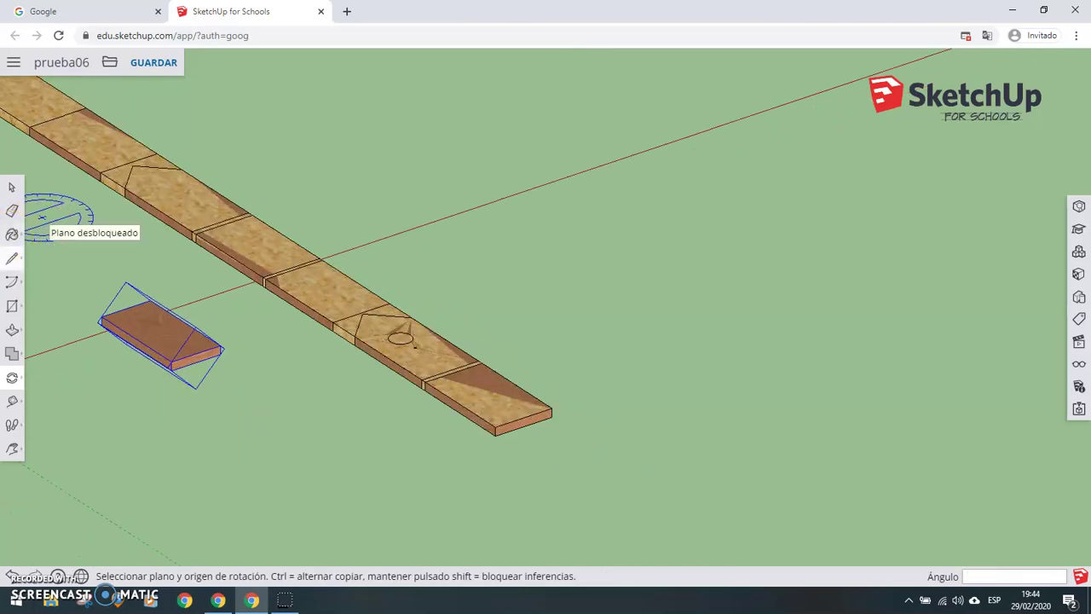
left_click(66, 447)
mouse_move(306, 419)
left_mouse_down()
mouse_move(504, 468)
mouse_move(573, 518)
left_mouse_up()
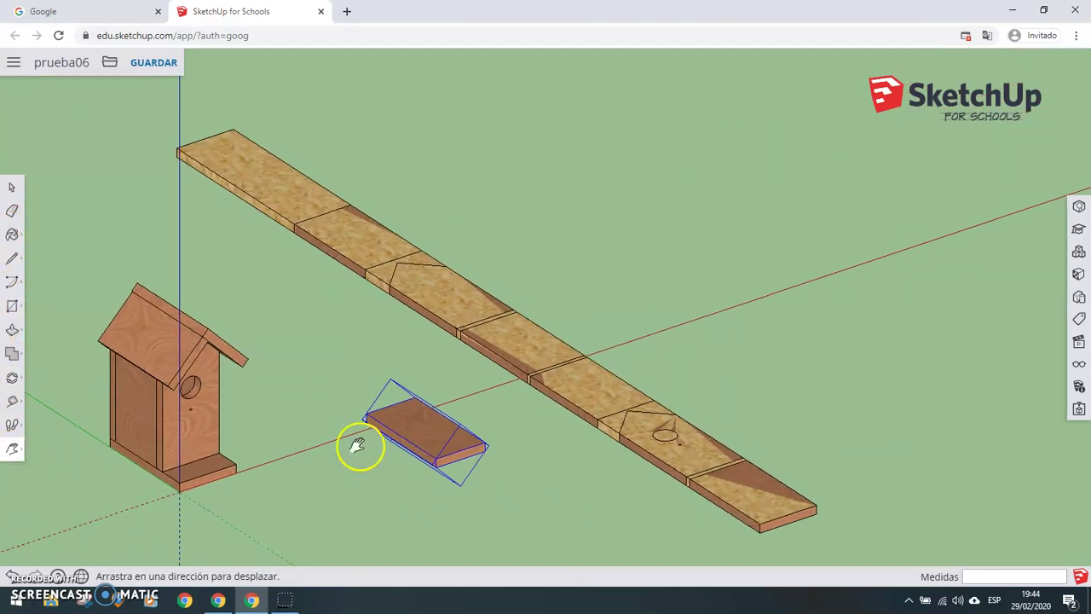
left_click(12, 376)
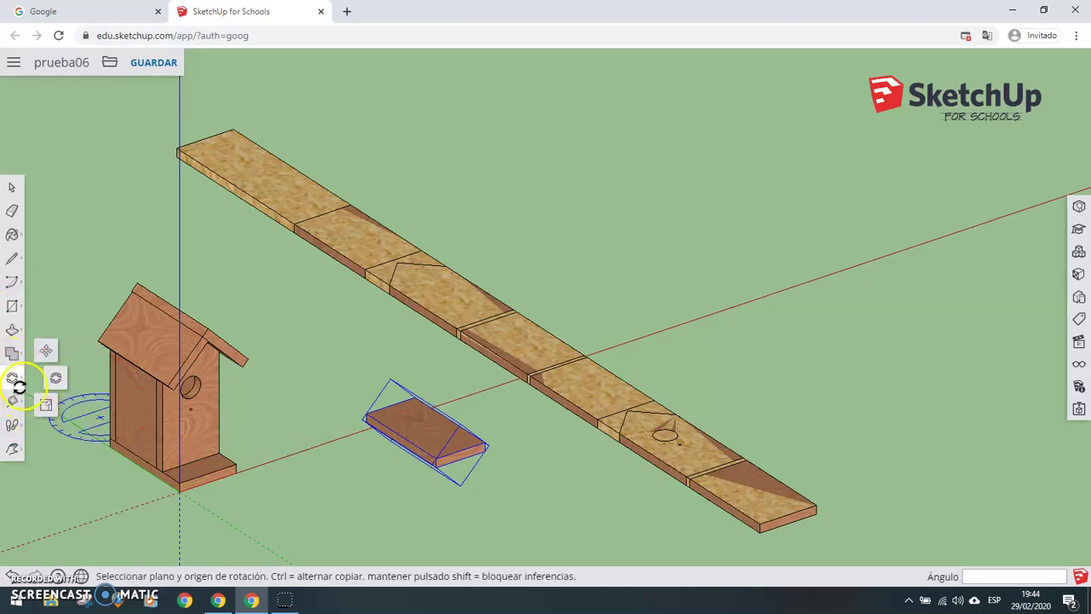
Move the flattened roof panel onto the OSB board's end, after the last piece in the row
left_click(46, 353)
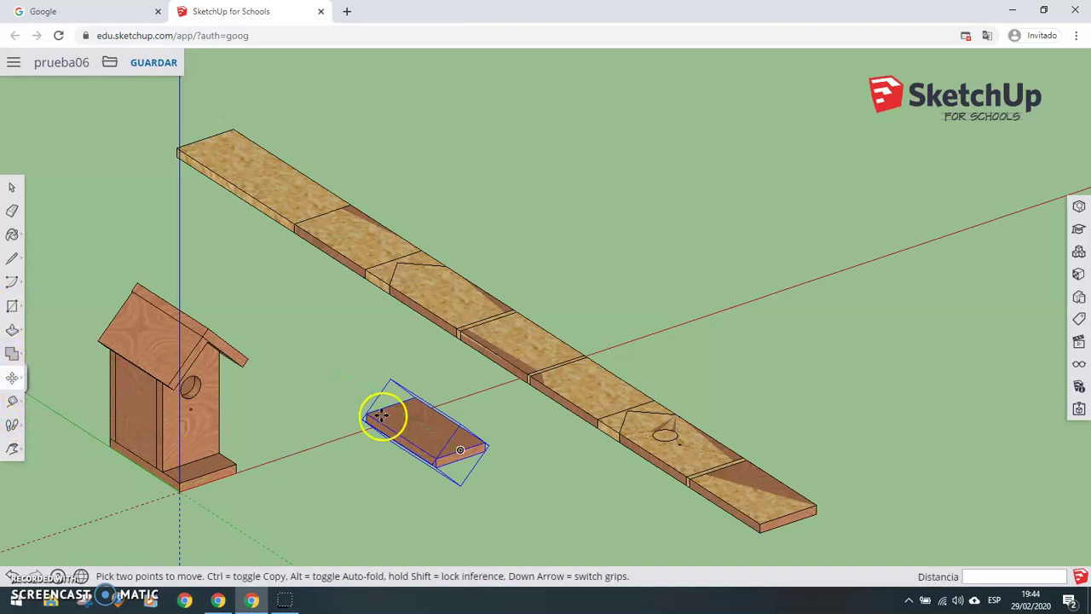
left_click(435, 463)
scroll(268, 200, "up", 1)
scroll(268, 200, "up", 1)
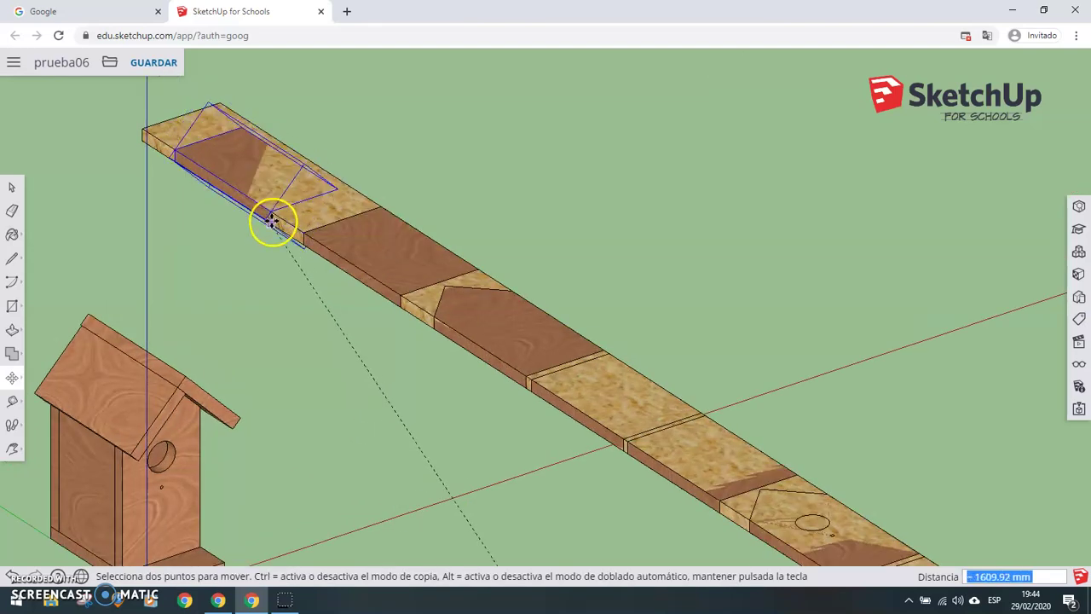
scroll(268, 219, "up", 1)
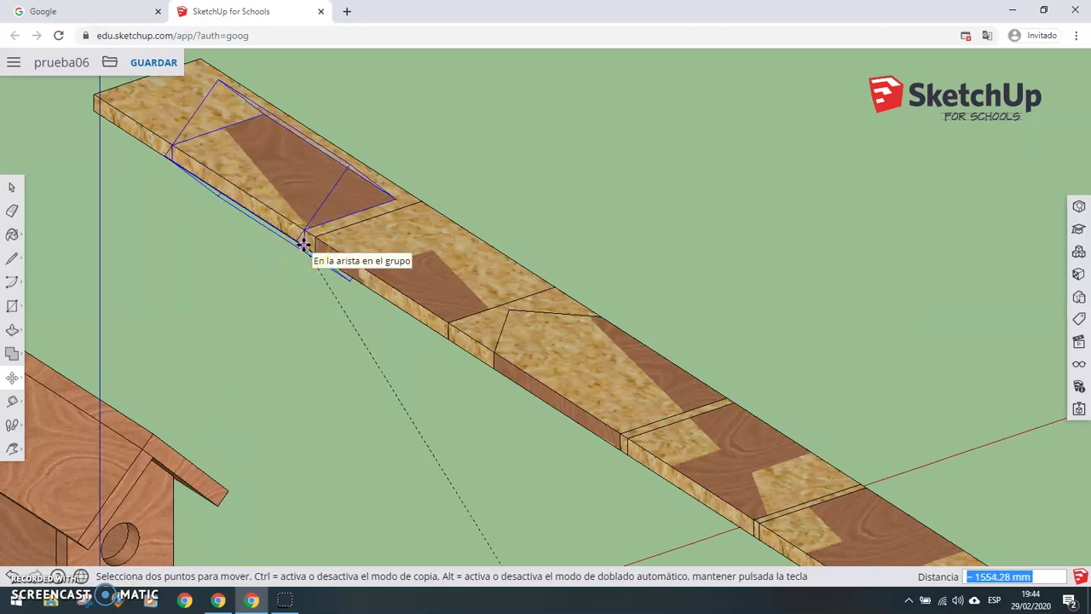
left_click(303, 246)
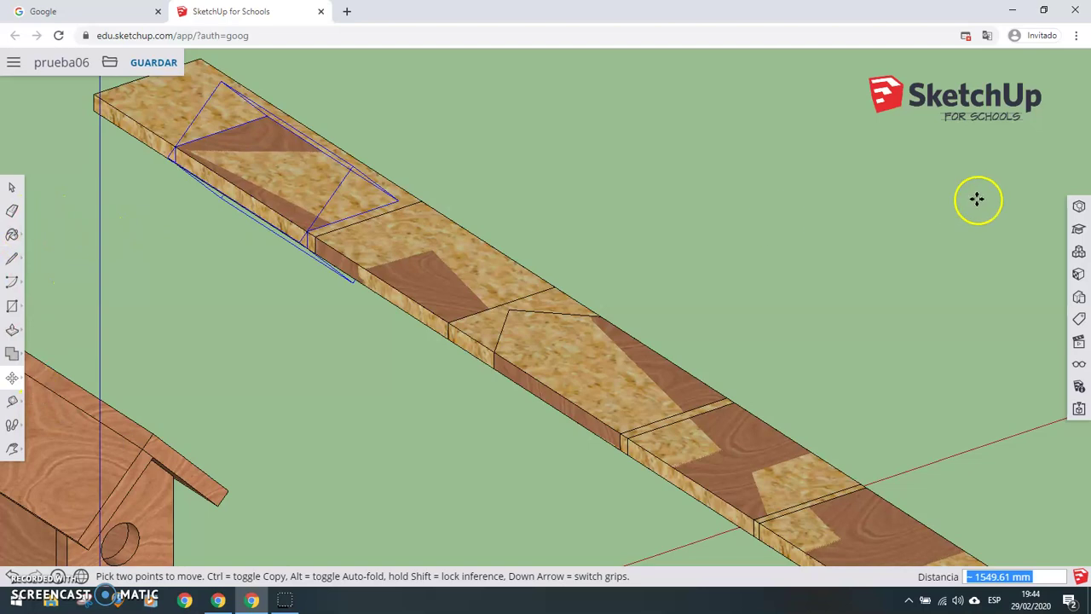
Switch to Top view and zoom out to see the whole row of pieces
left_click(1081, 341)
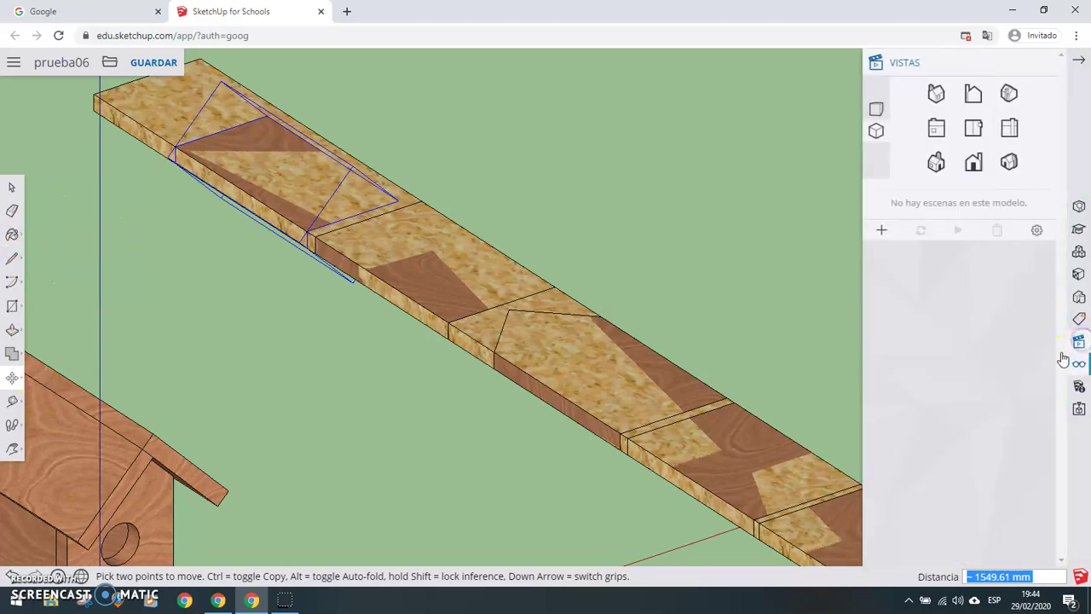
left_click(973, 130)
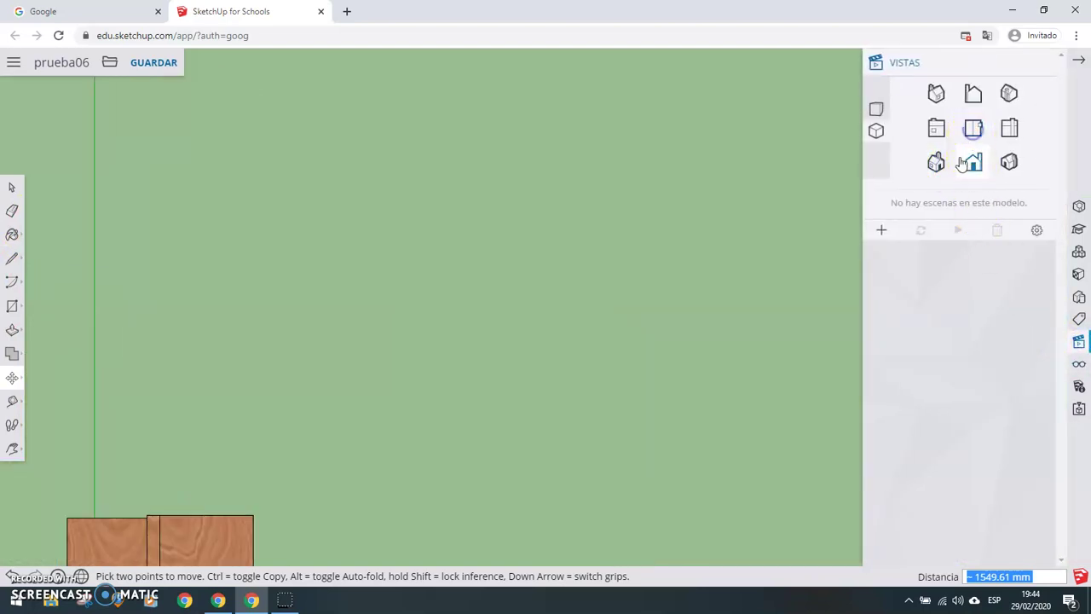
scroll(314, 382, "down", 2)
scroll(314, 384, "down", 1)
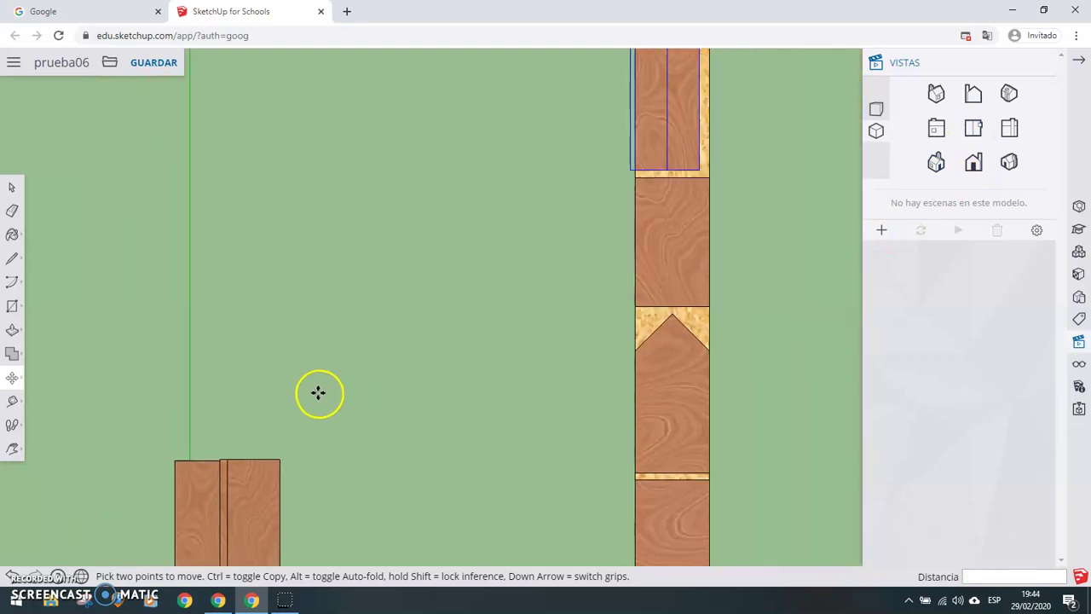
scroll(315, 386, "down", 2)
left_click(12, 187)
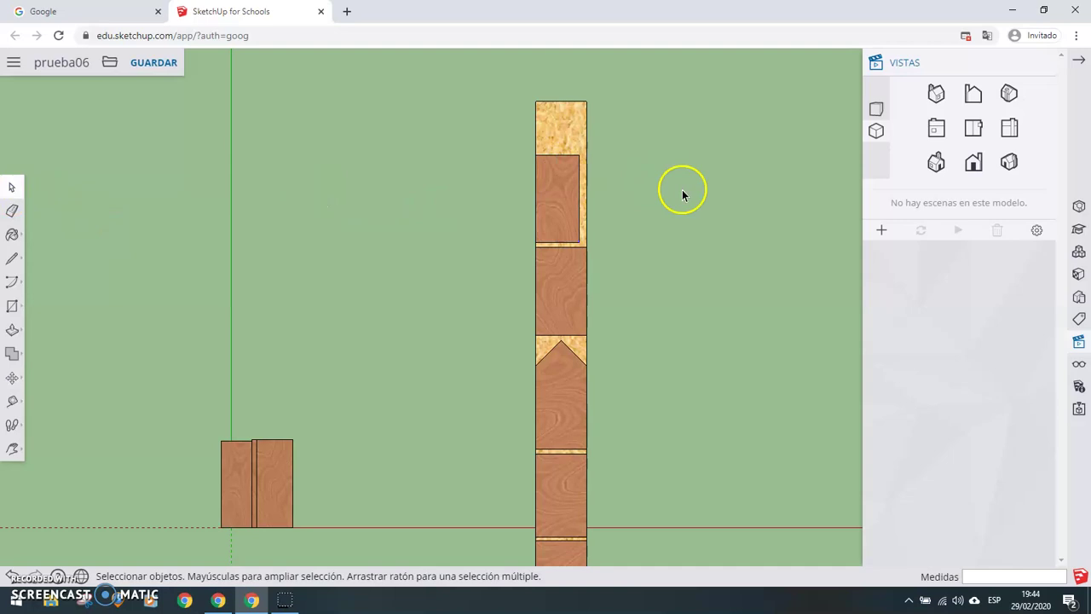
scroll(682, 195, "down", 2)
scroll(672, 222, "down", 1)
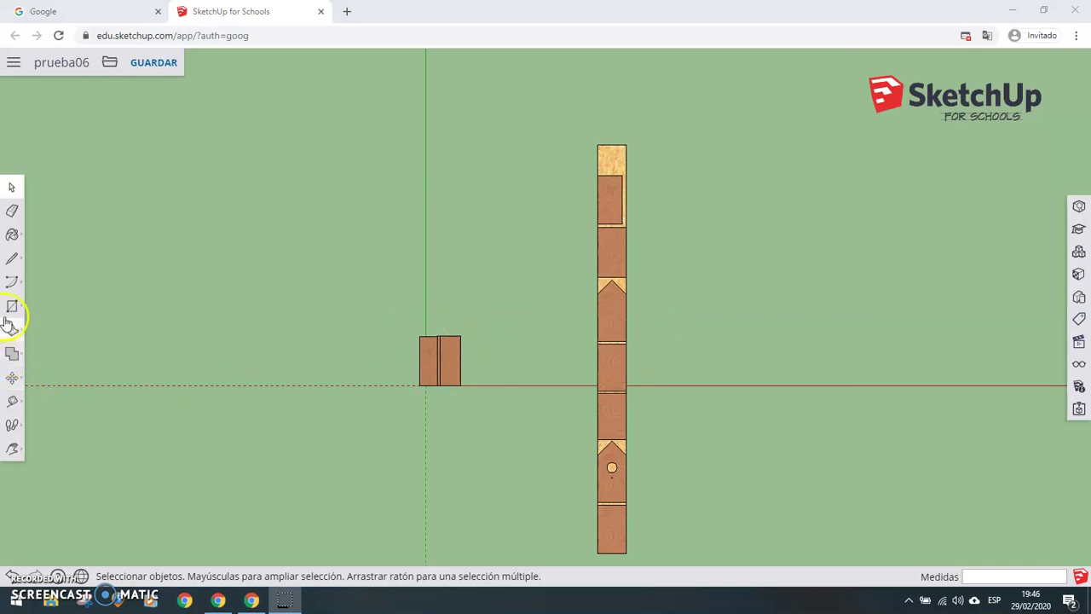
Dimension the base at 240 mm and the front panel at 300 mm
left_click(11, 401)
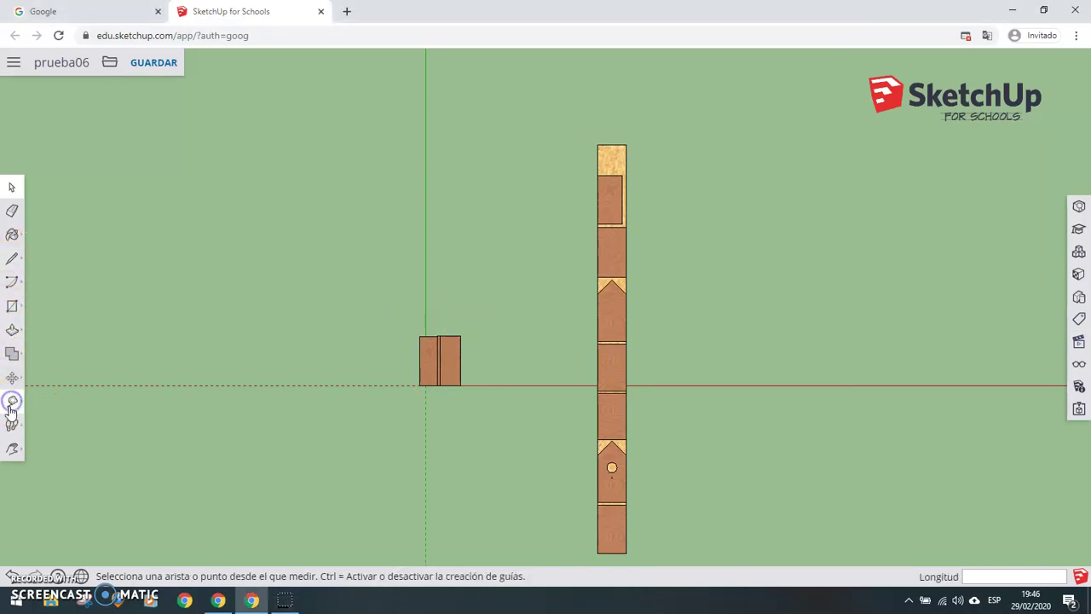
left_click(66, 362)
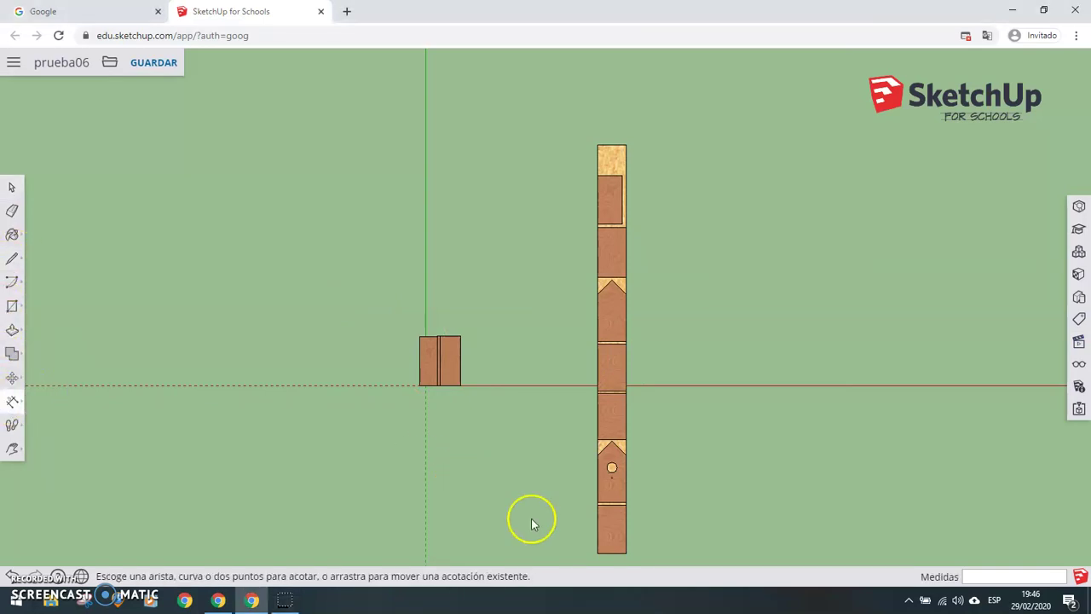
left_click(597, 551)
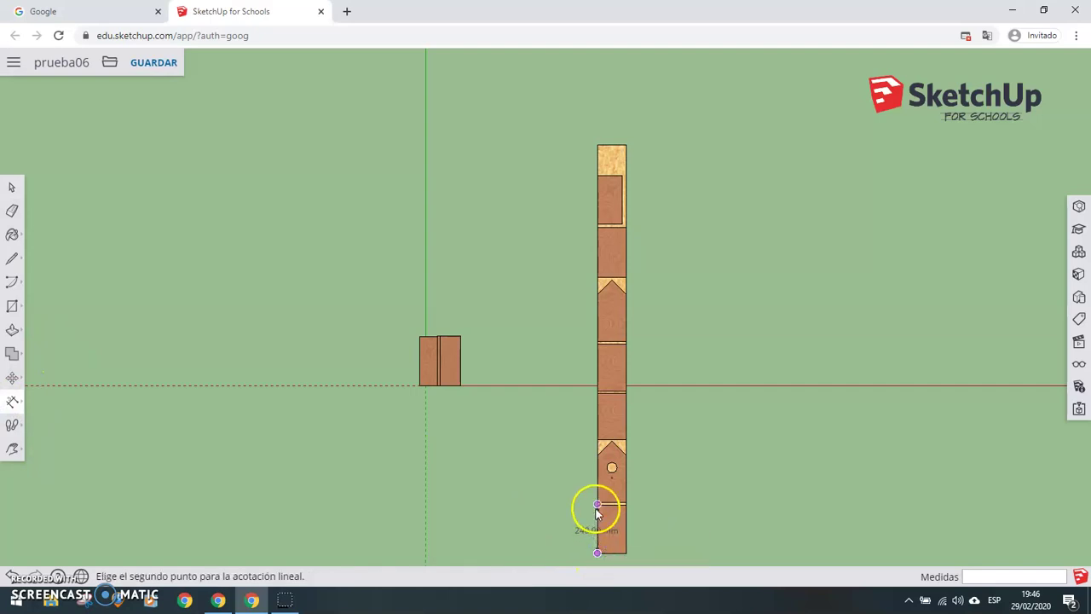
left_click(598, 506)
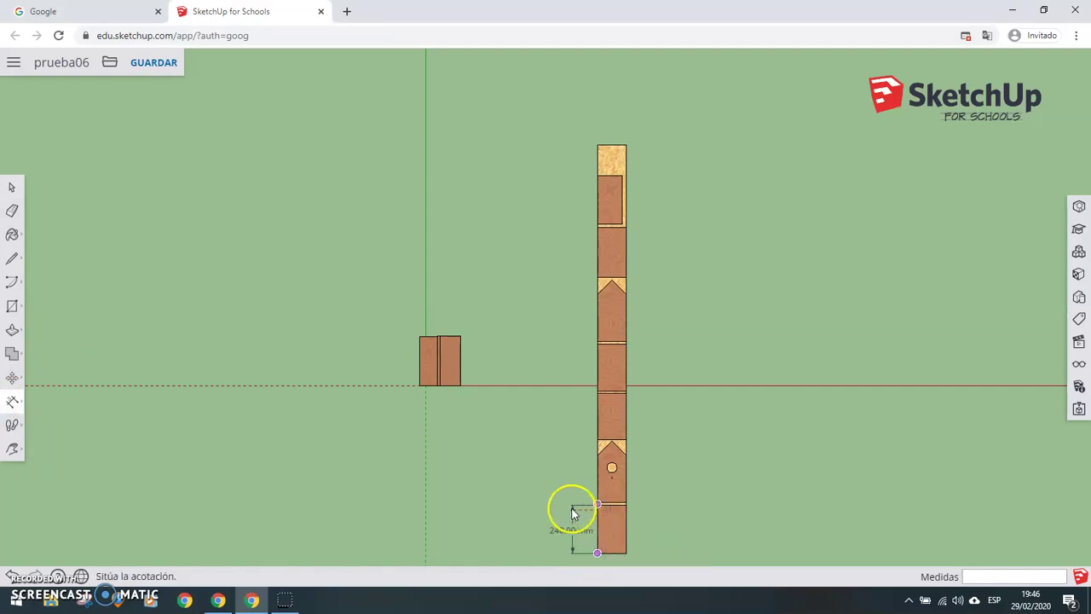
left_click(570, 509)
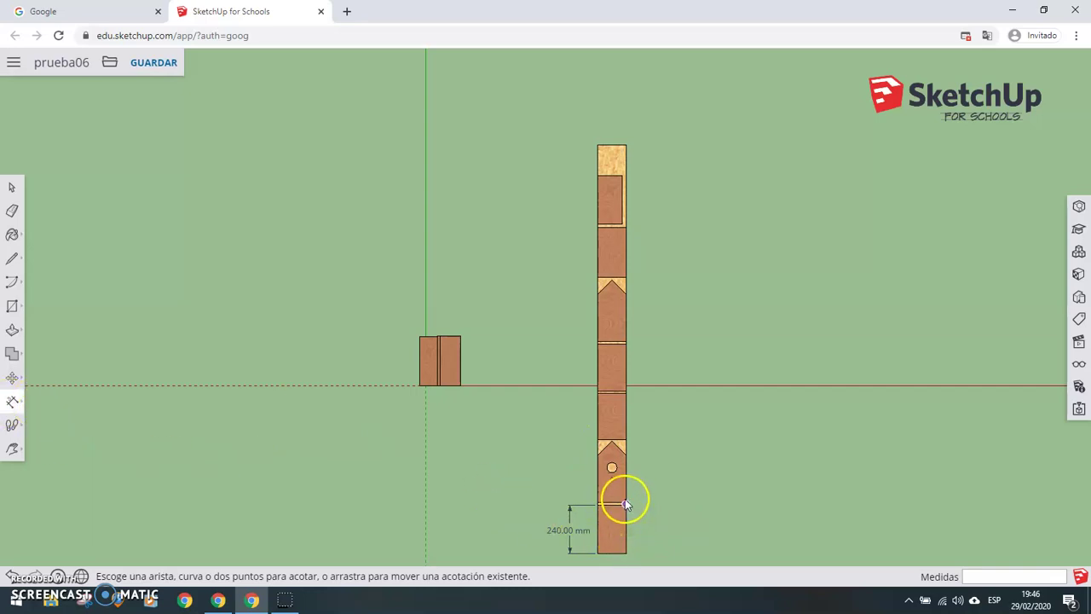
scroll(625, 497, "up", 2)
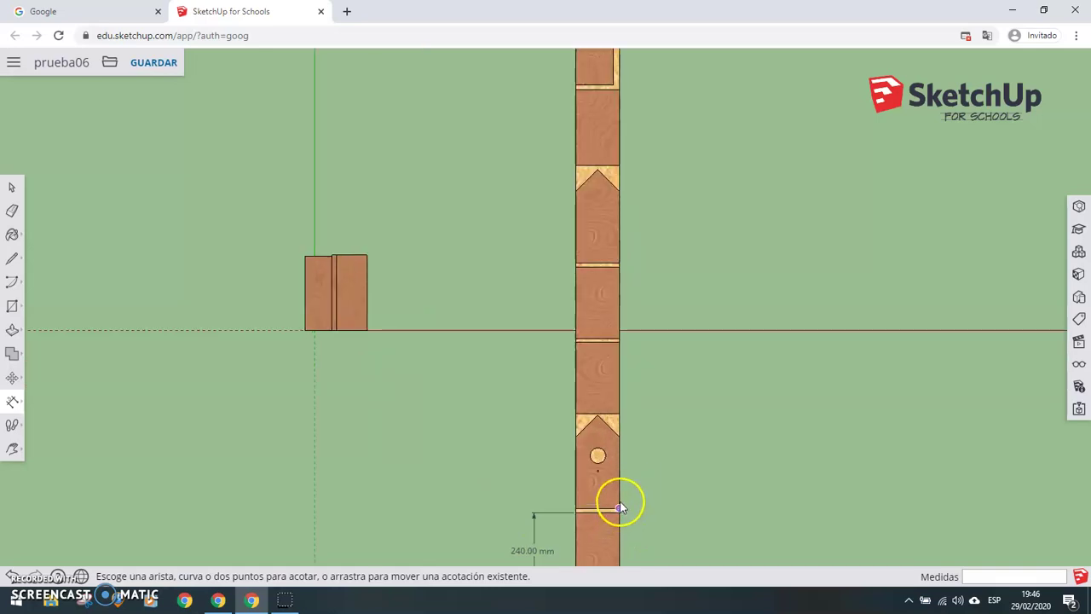
left_click(619, 508)
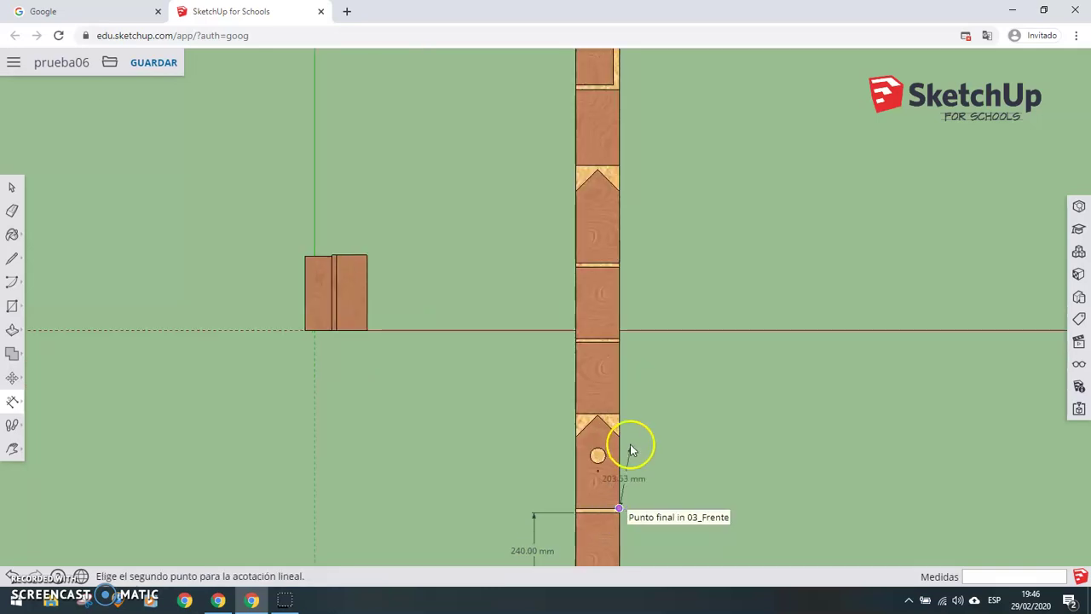
left_click(598, 415)
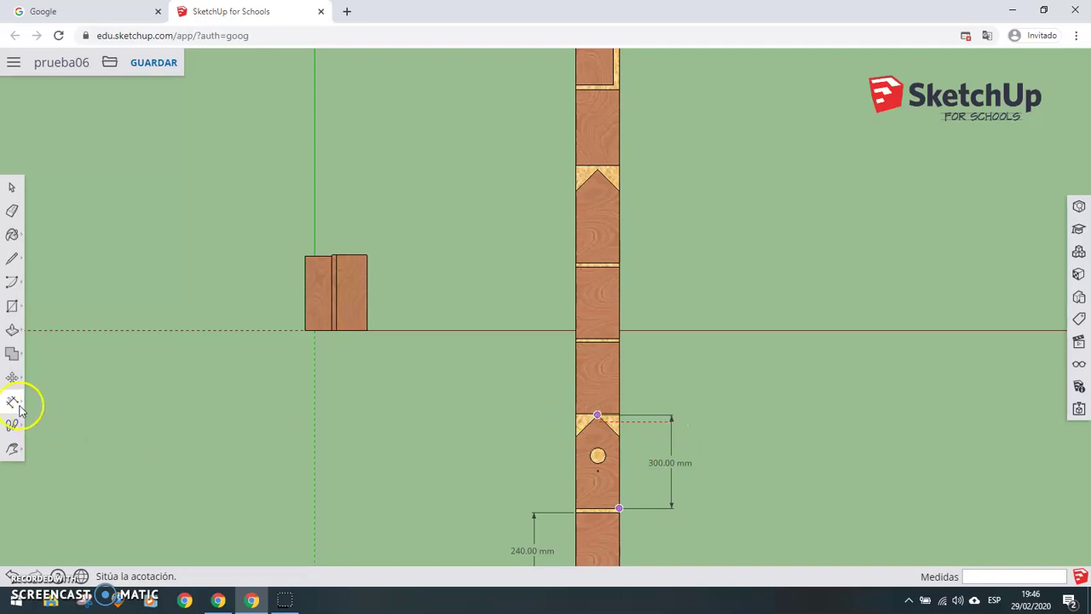
left_click(298, 407)
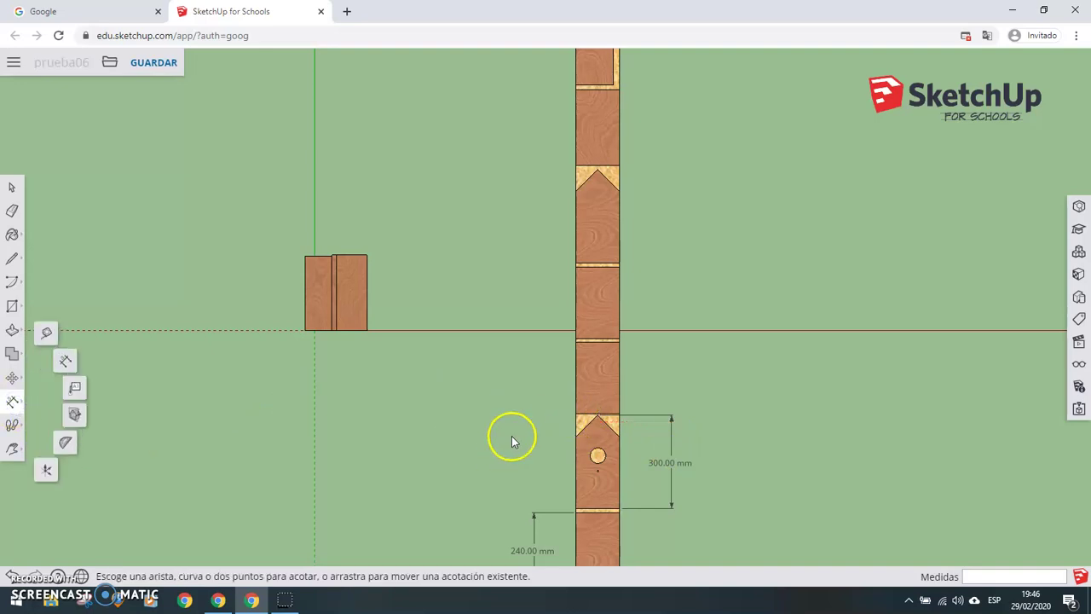
Dimension both side panels at 230 mm each
left_click(576, 415)
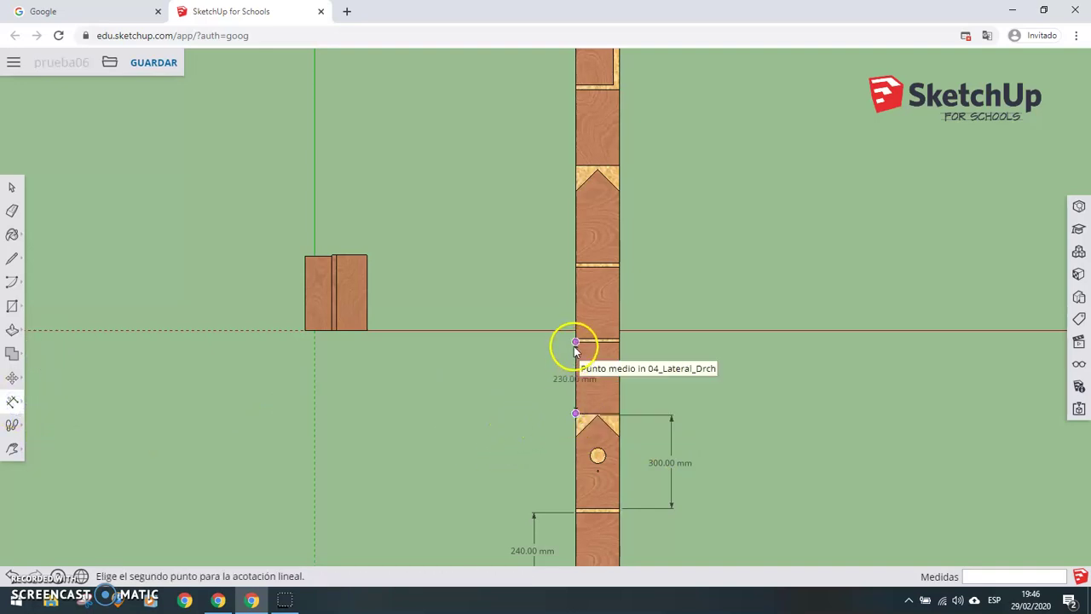
left_click(575, 341)
left_click_drag(561, 354, 534, 495)
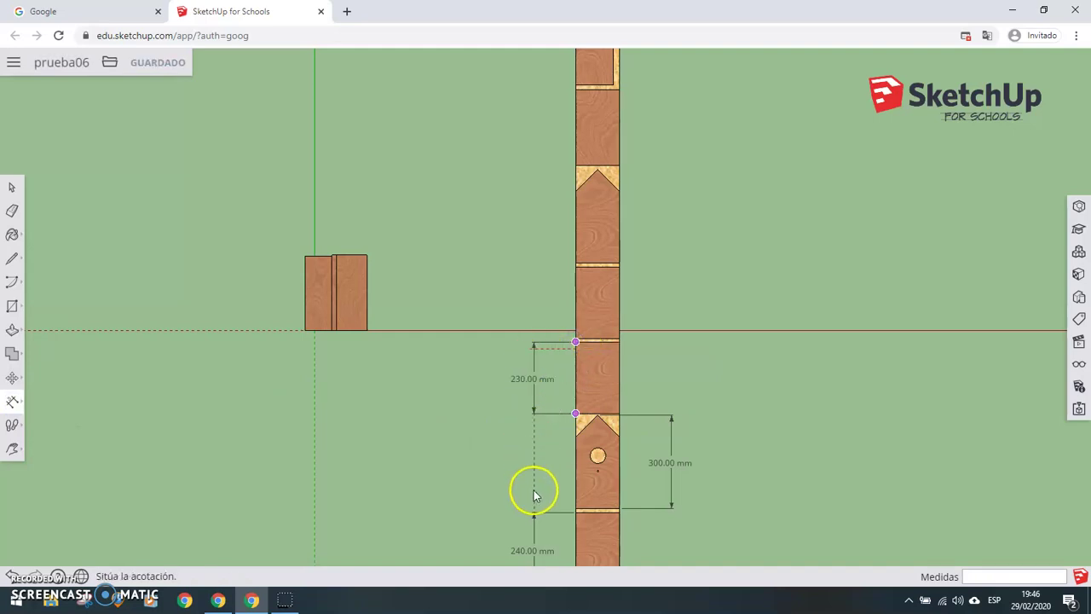
left_click(534, 493)
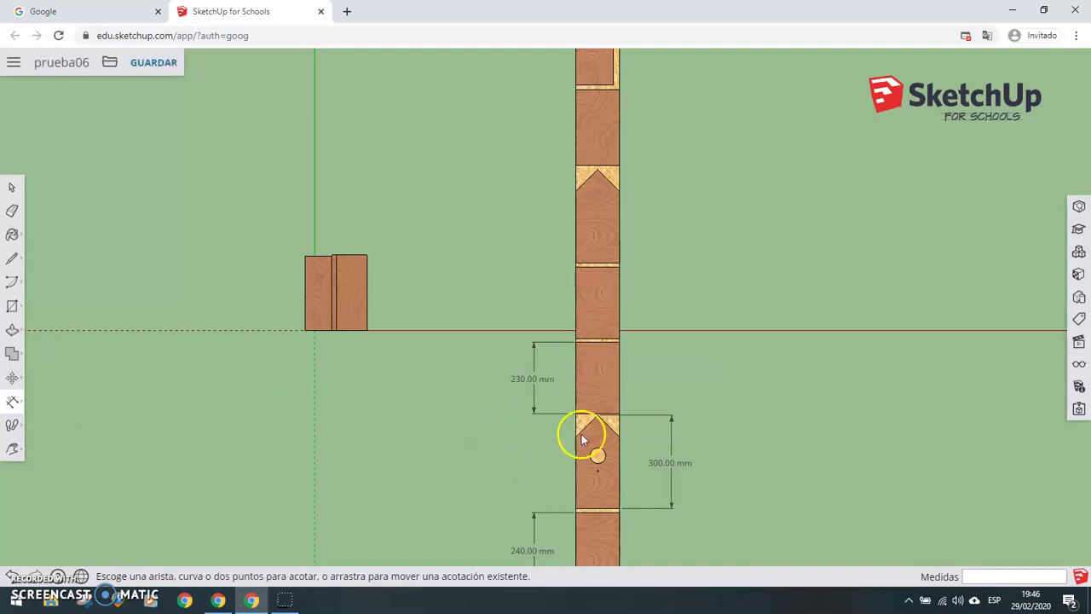
left_click(619, 338)
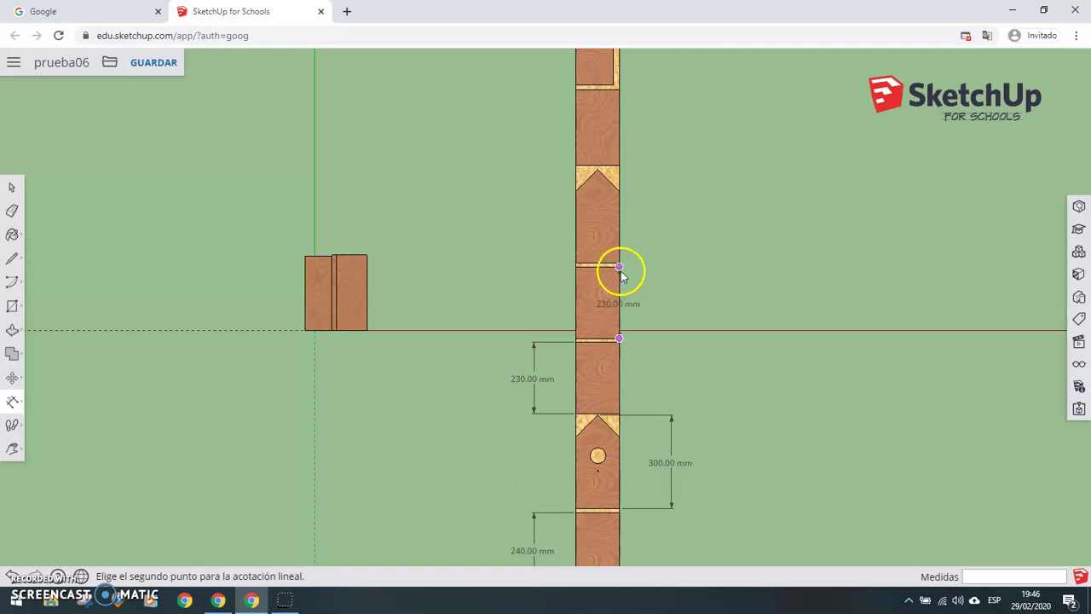
left_click(619, 267)
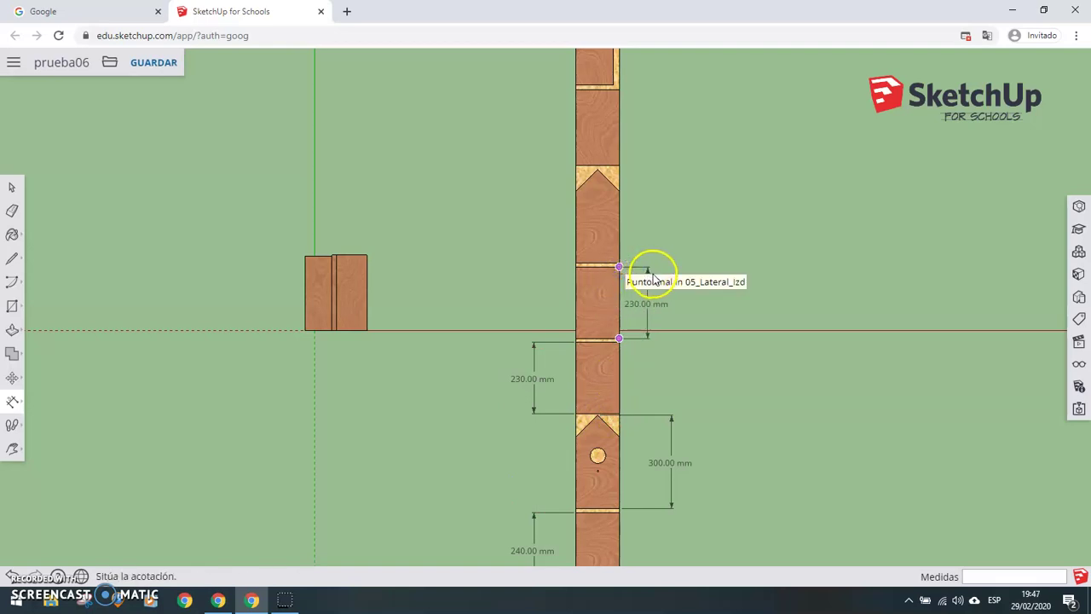
left_click(672, 303)
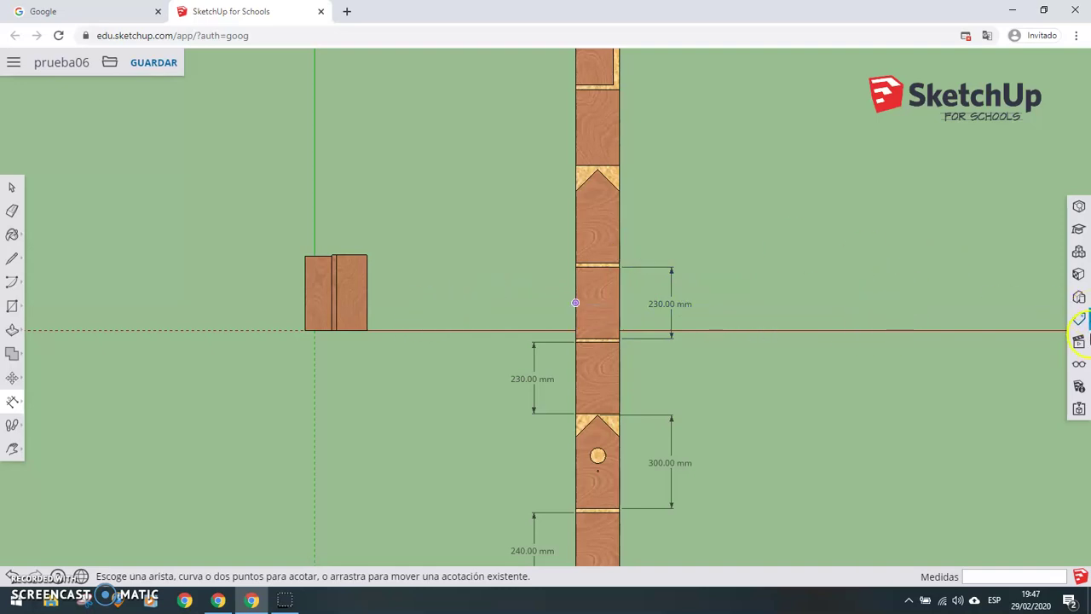
Hide the axes and slide the OSB board 776.96 mm to the right, away from the pieces
left_click(1081, 364)
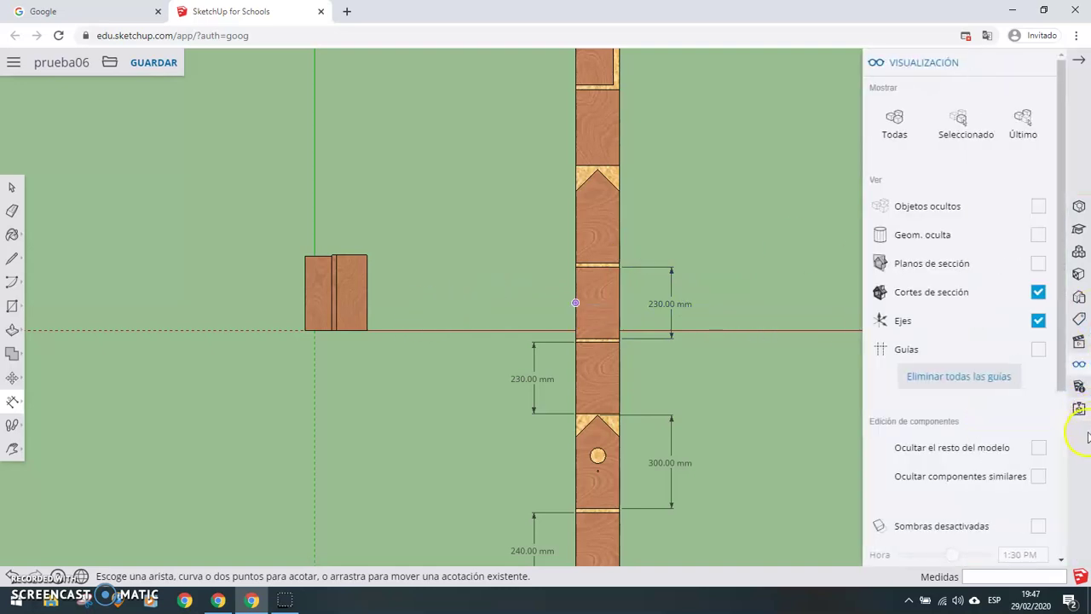
left_click(1039, 321)
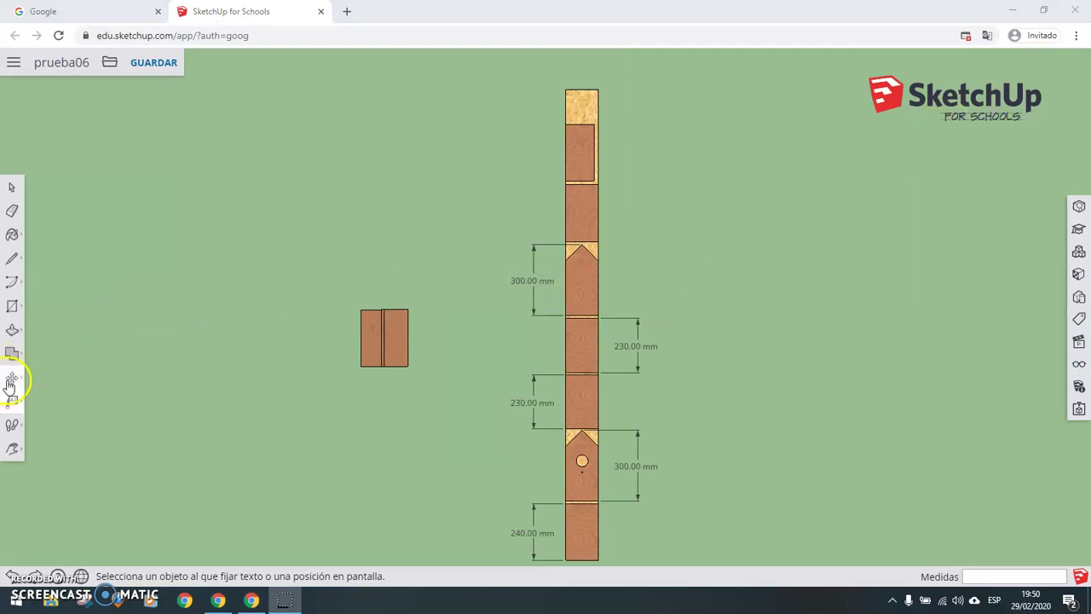
left_click(11, 381)
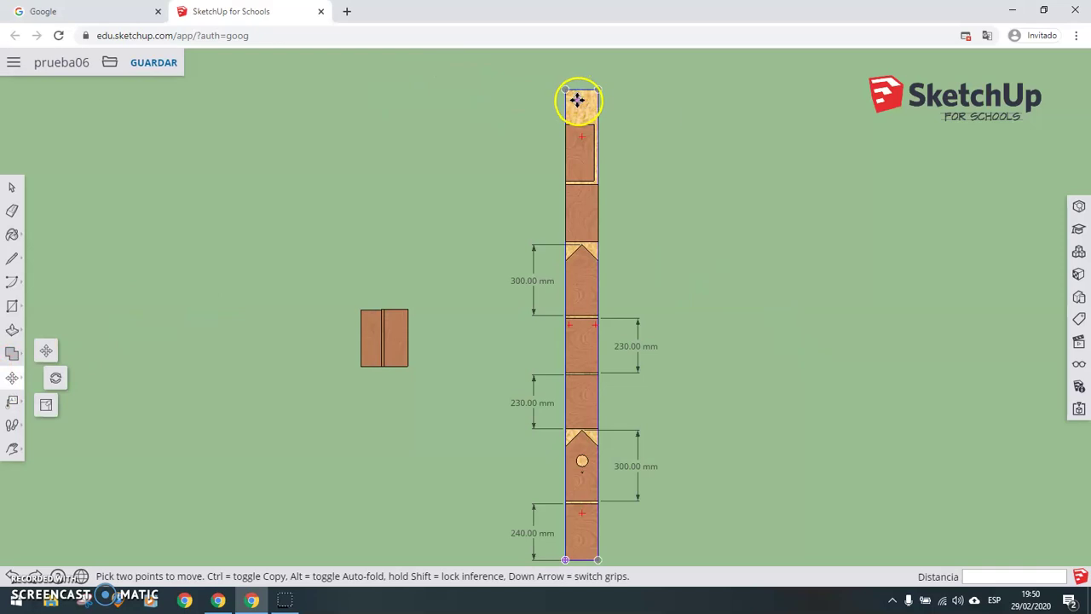
left_click(578, 100)
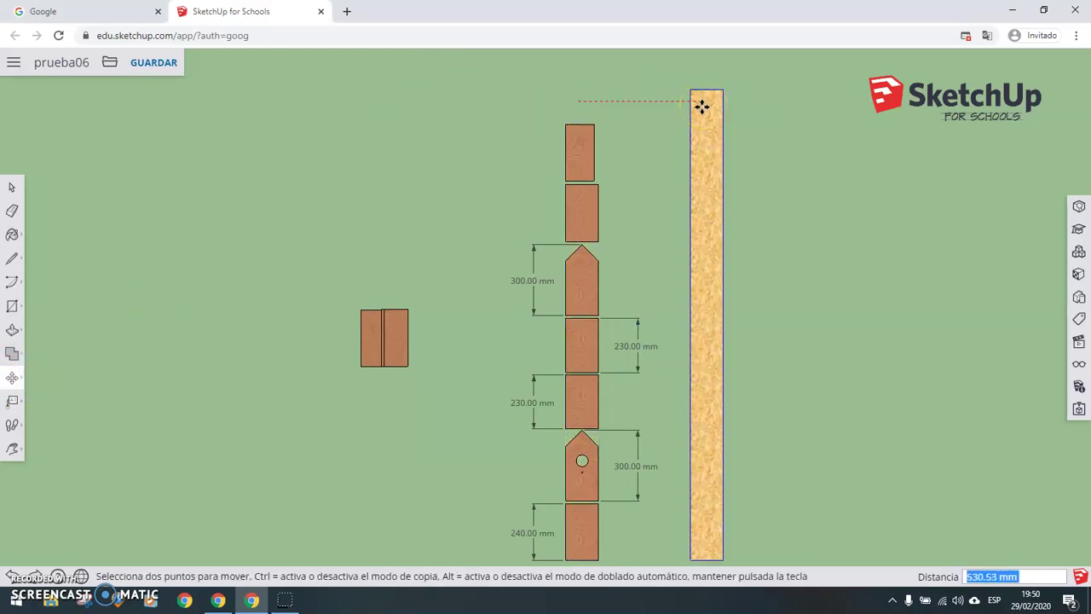
mouse_move(715, 108)
left_mouse_down()
mouse_move(756, 110)
mouse_move(761, 97)
left_mouse_up()
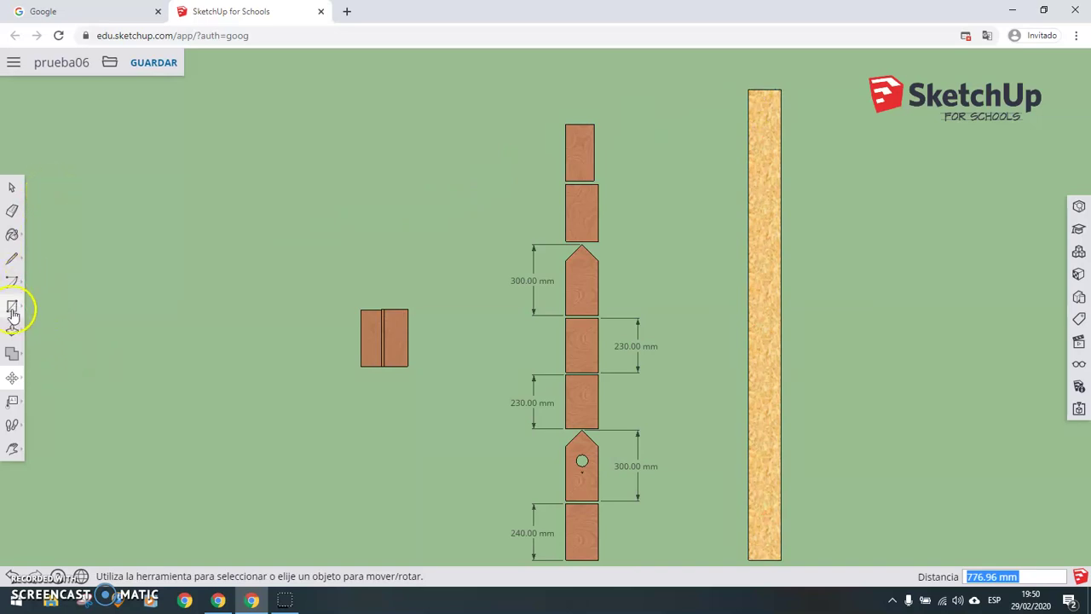
Add labels 01_Base, 03_Frente and 04_Lateral_Drch to the lower three pieces
left_click(25, 395)
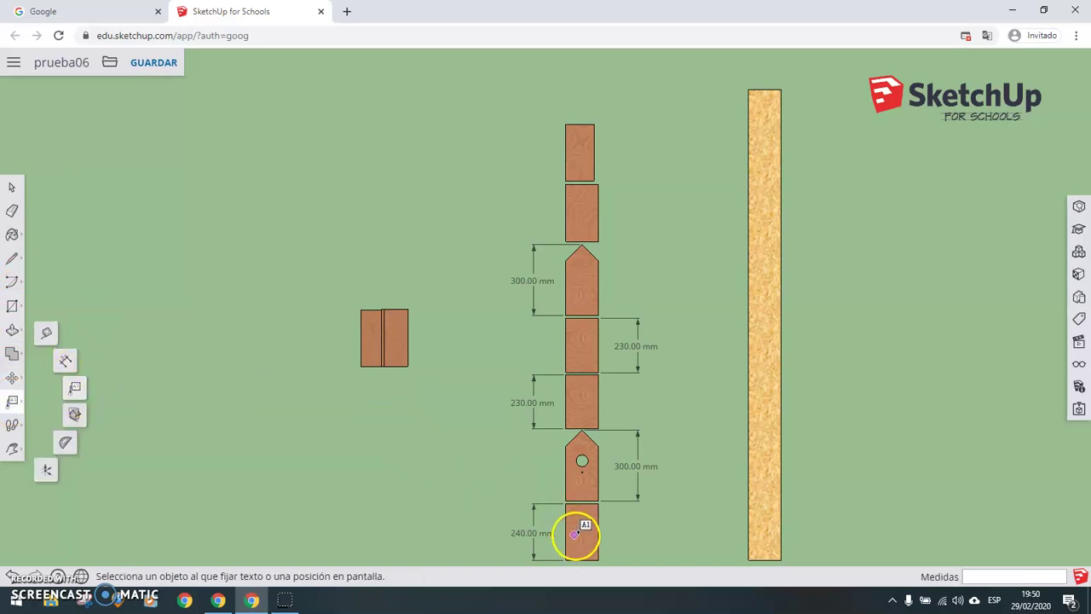
left_click(580, 534)
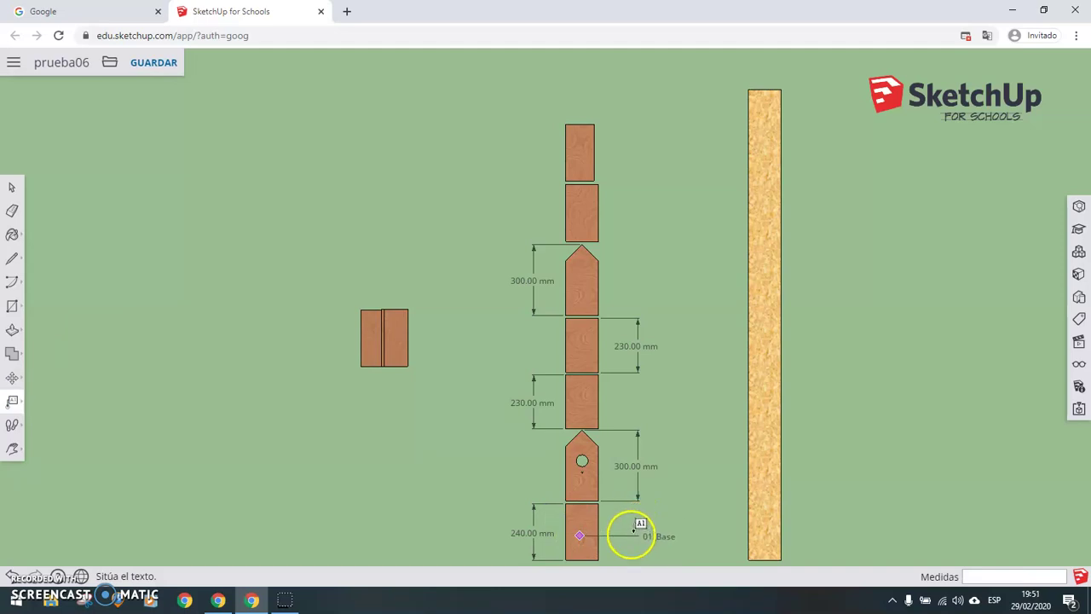
left_click(632, 533)
left_click(582, 486)
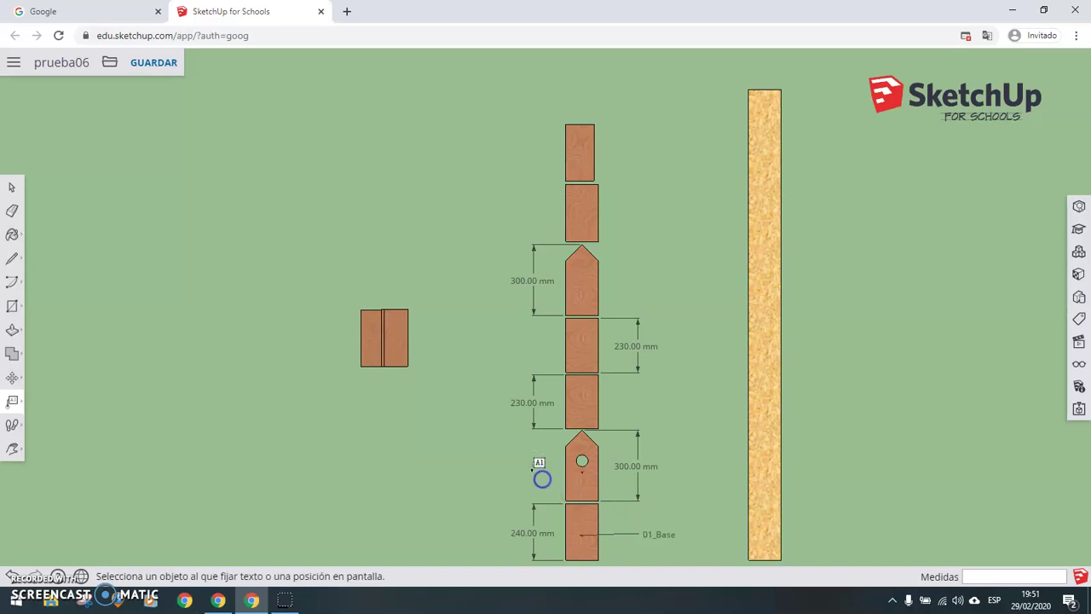
left_click(579, 491)
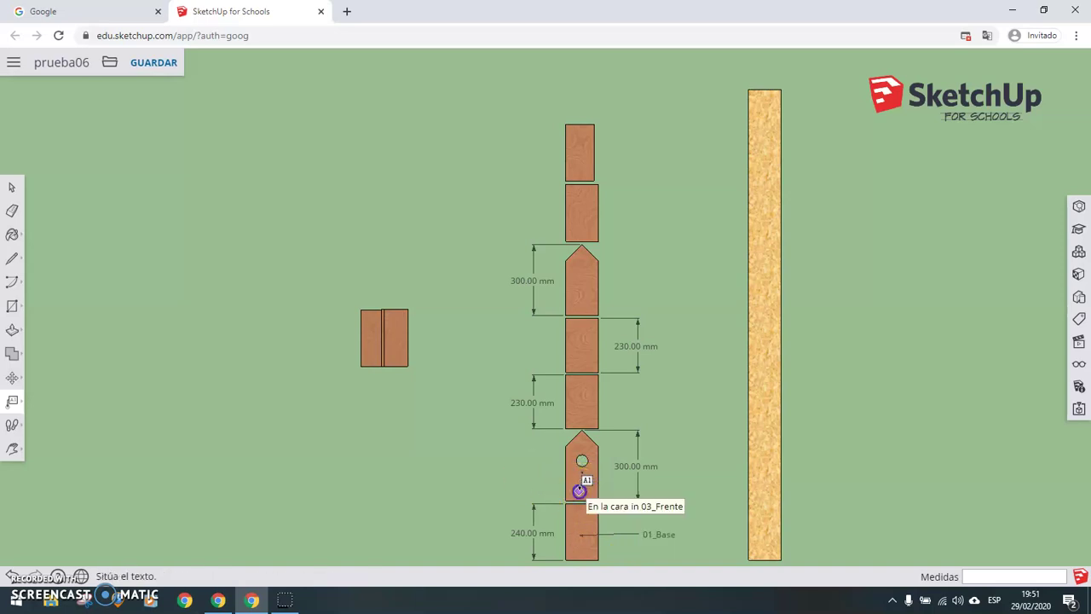
left_click(538, 465)
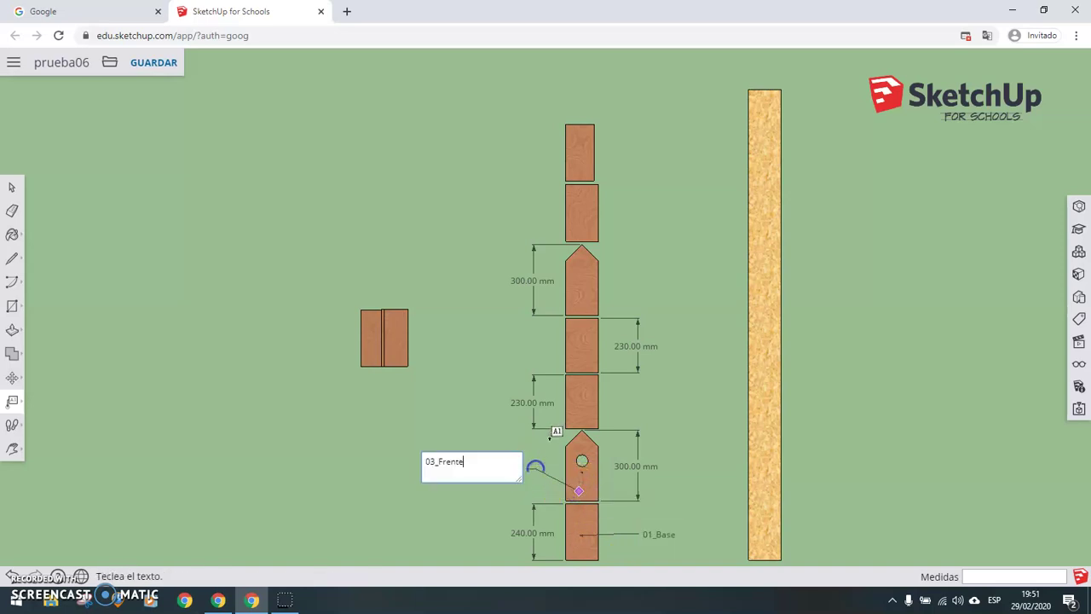
left_click(576, 408)
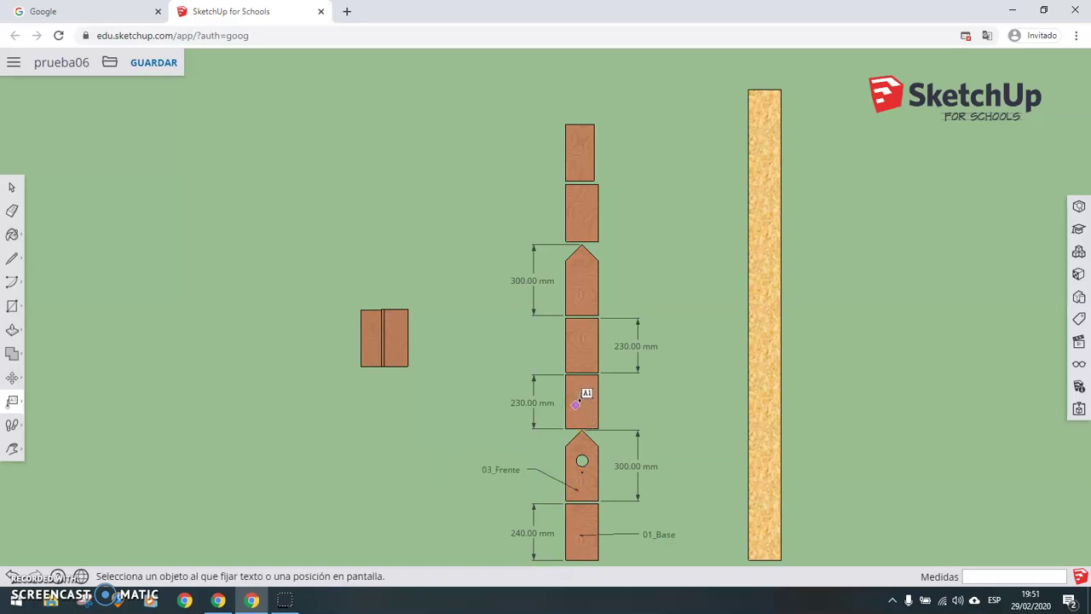
left_click(584, 402)
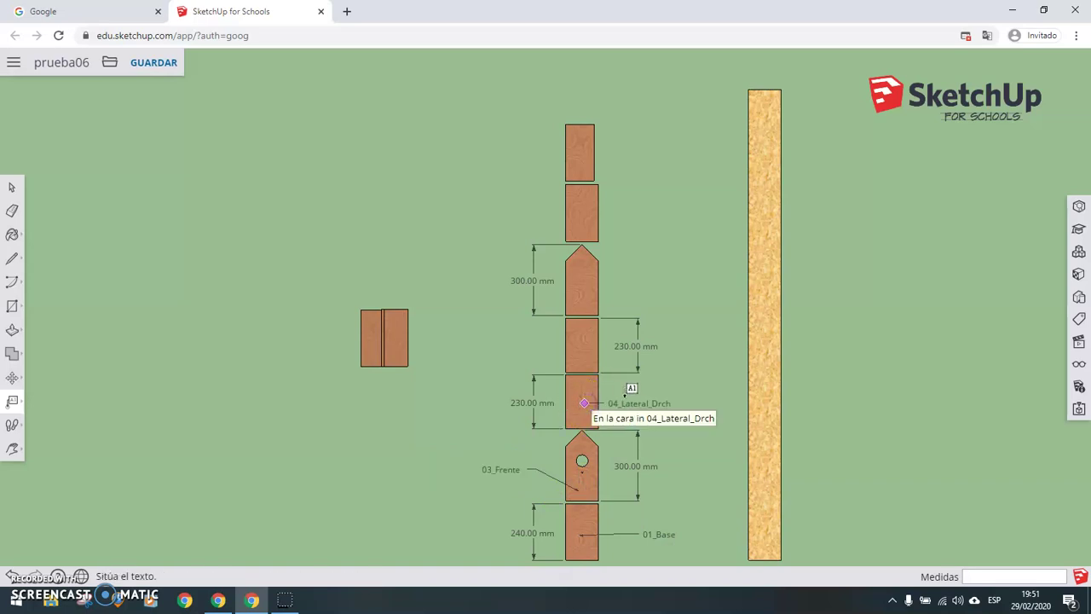
left_click(632, 389)
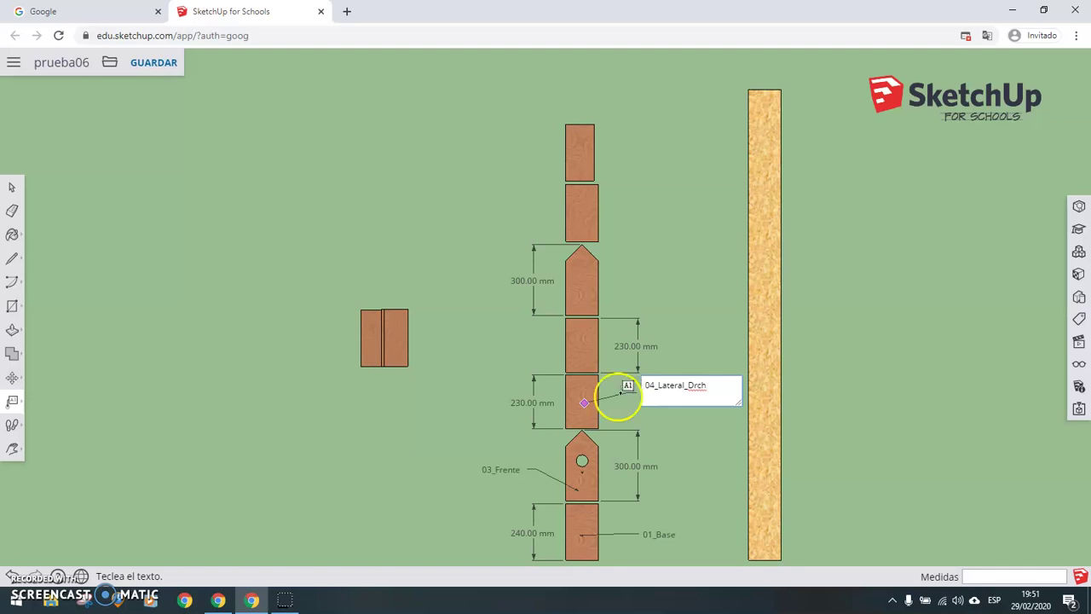
left_click(577, 355)
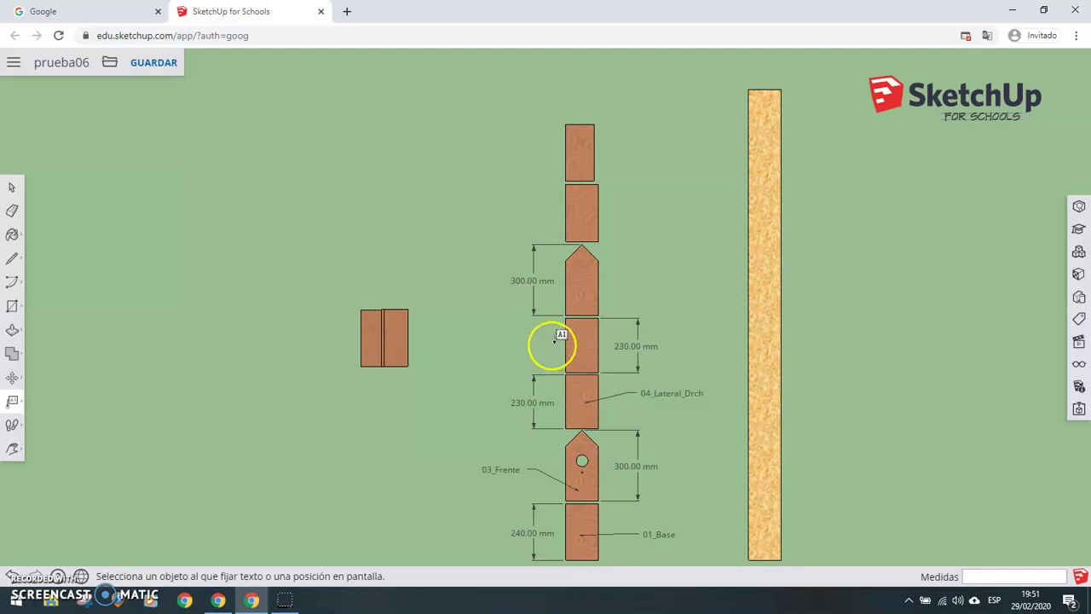
Add labels 05_Lateral_Izd, 02_Fondo, 06_Tejado_Drch and 07_Tejado_Izd to the upper pieces
left_click(578, 353)
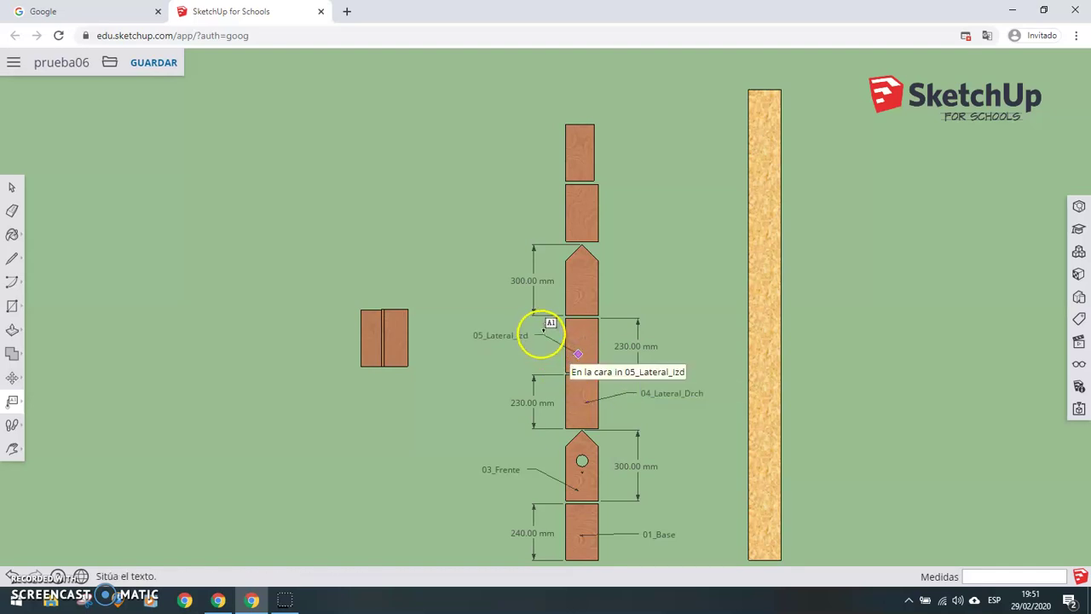
left_click(535, 333)
left_click(572, 297)
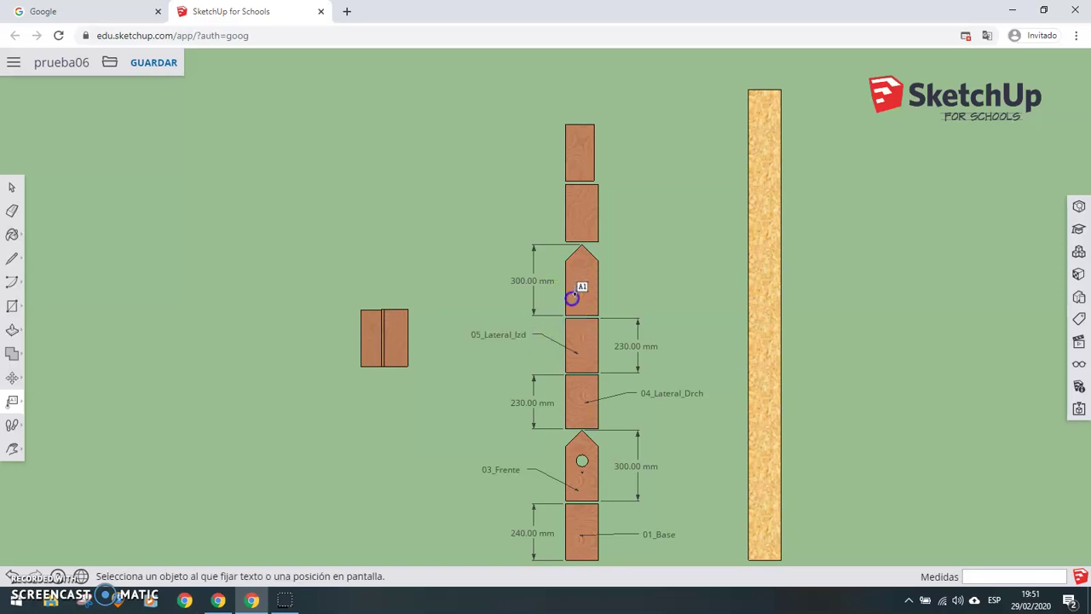
left_click(579, 291)
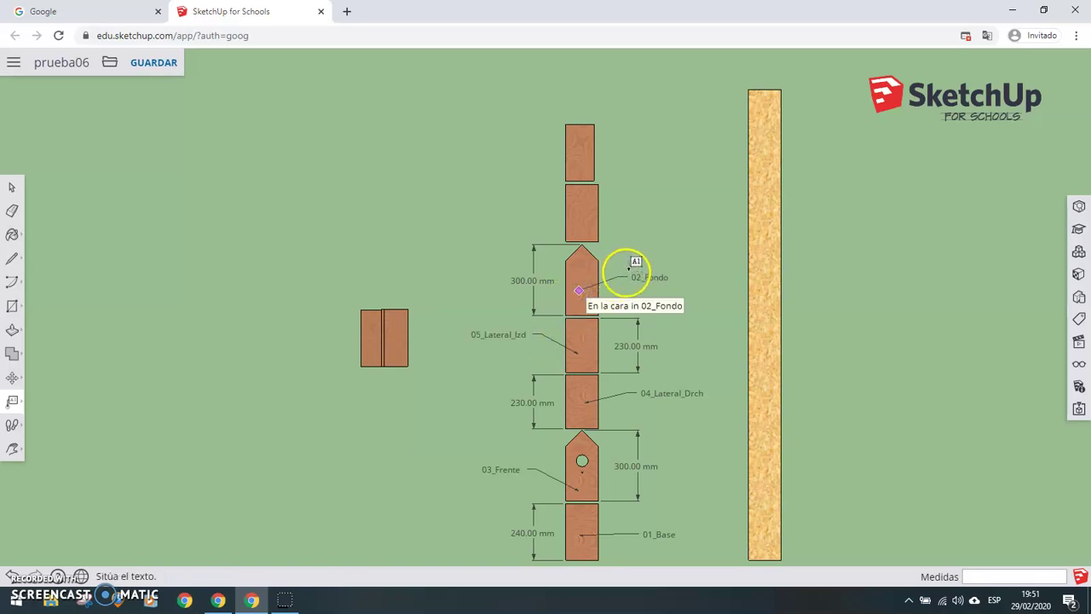
left_click(634, 272)
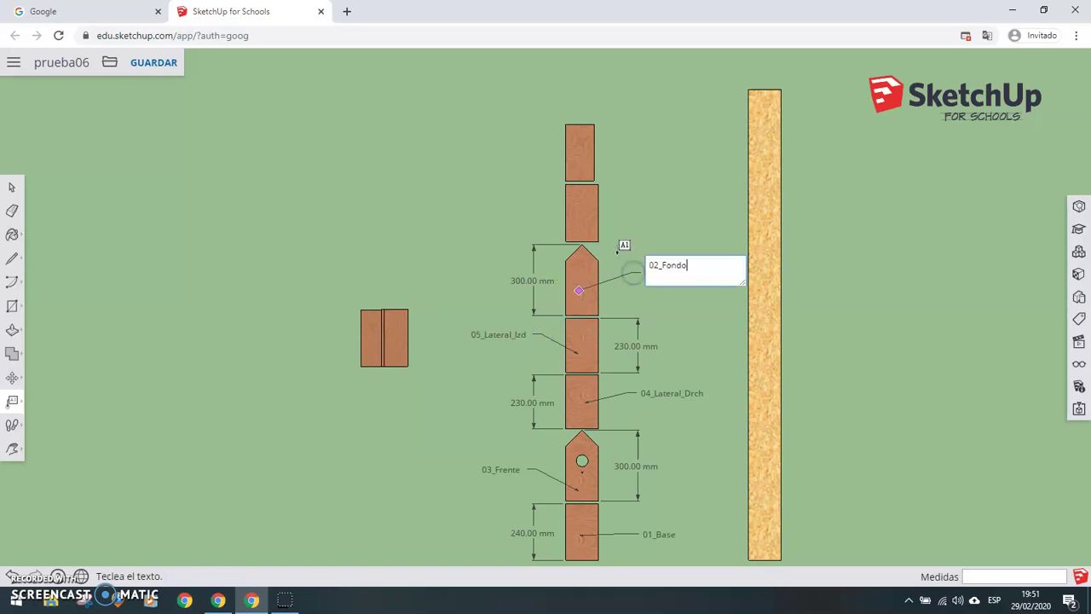
left_click(580, 207)
left_click(581, 207)
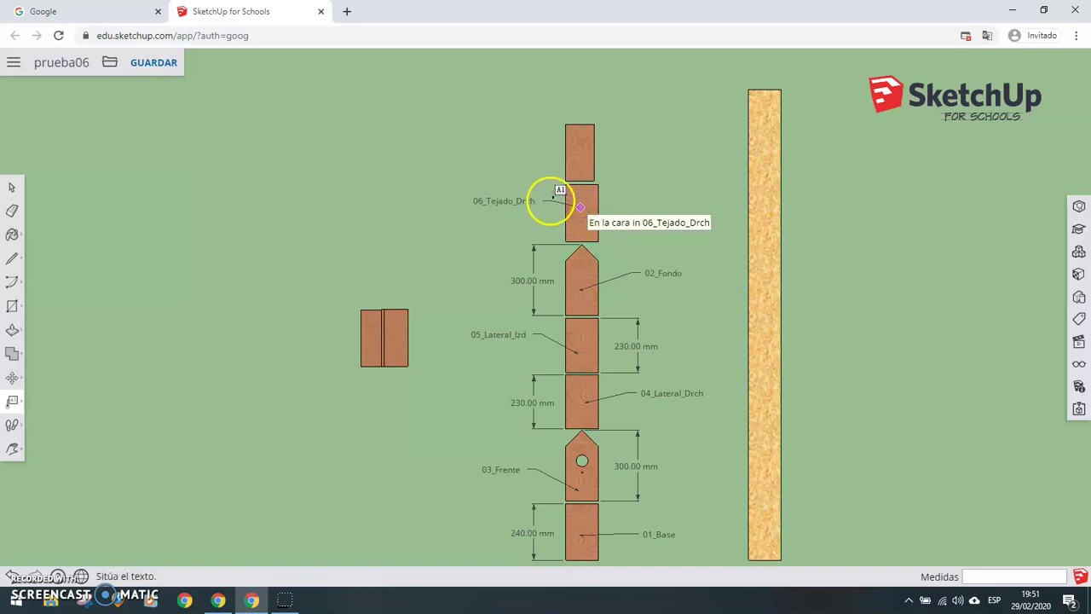
left_click(553, 199)
left_click(579, 157)
left_click(579, 157)
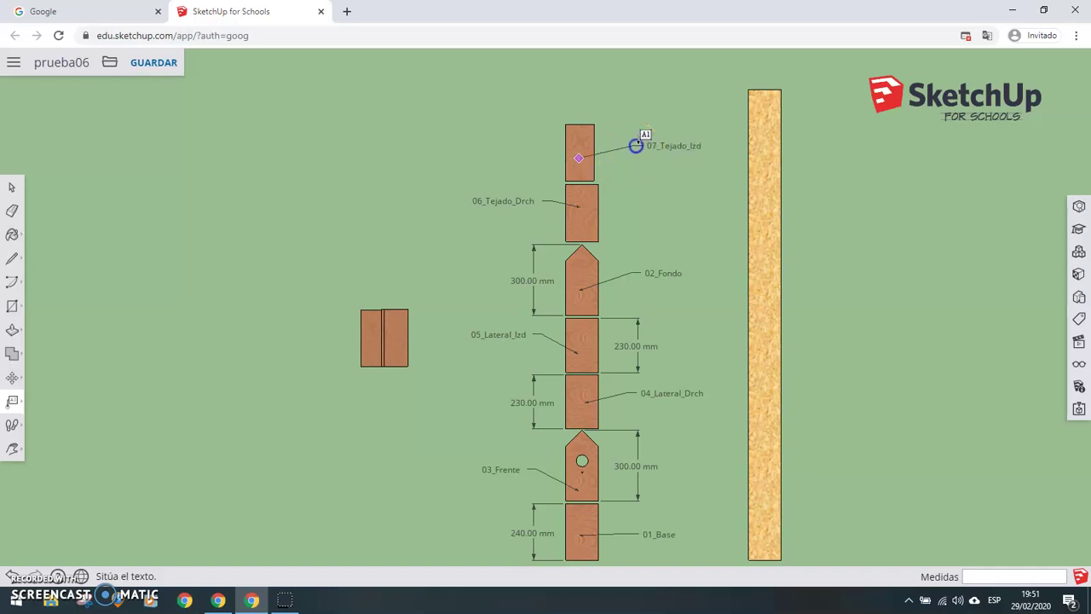
left_click(636, 145)
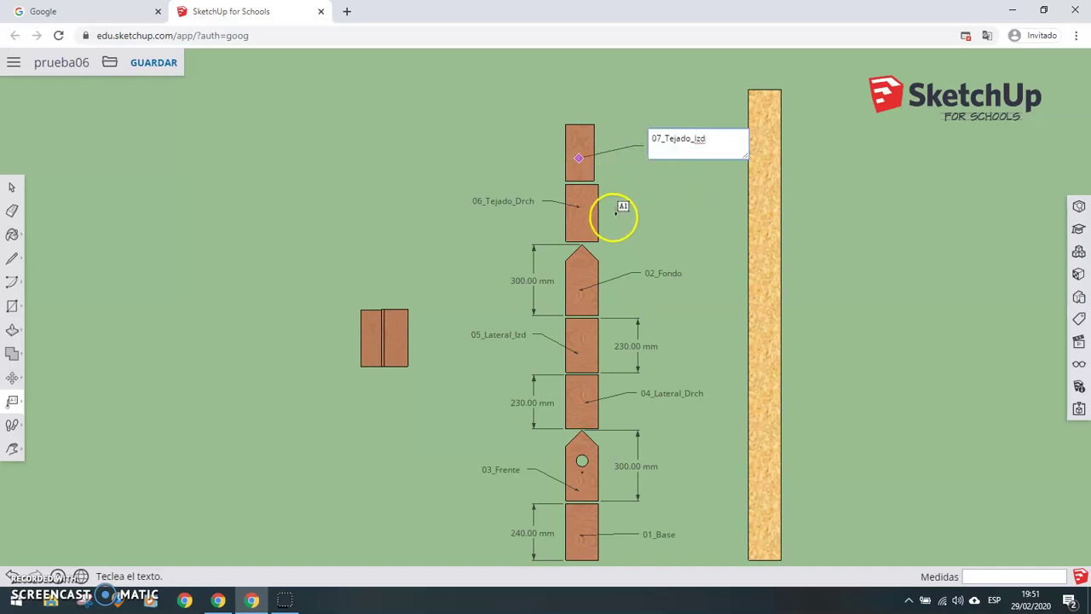
left_click(12, 187)
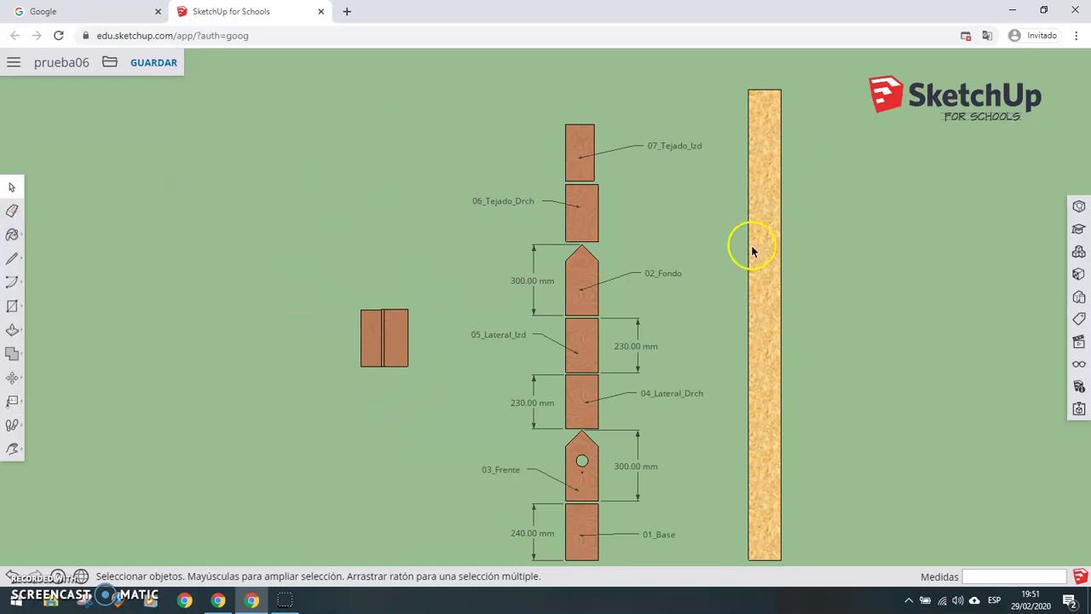
Delete the small two-panel object and the tall textured board
left_click(326, 282)
left_click_drag(327, 283, 422, 389)
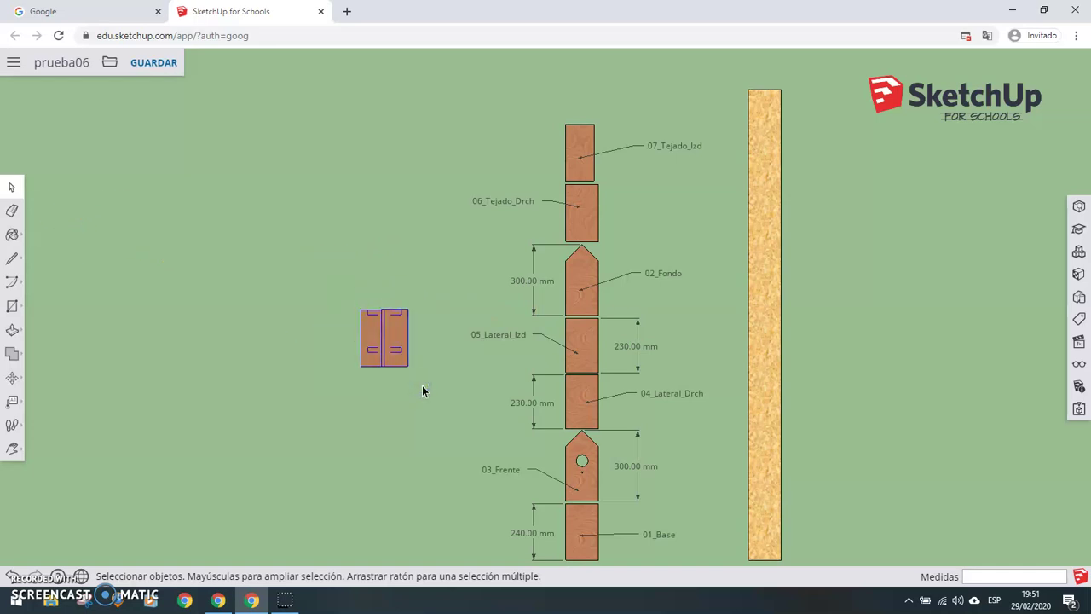
key("Delete")
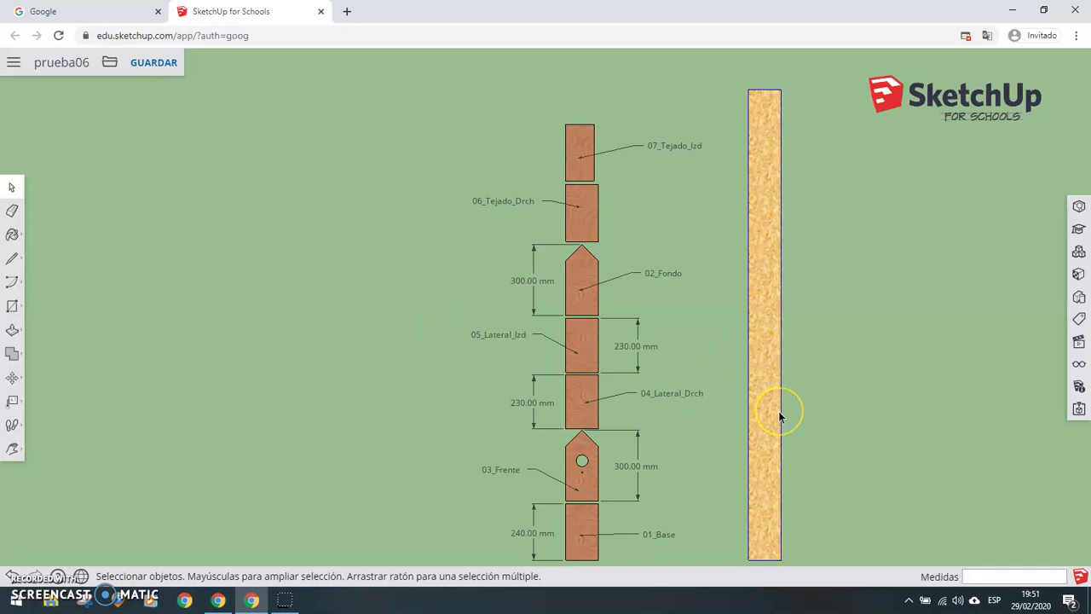
key("Delete")
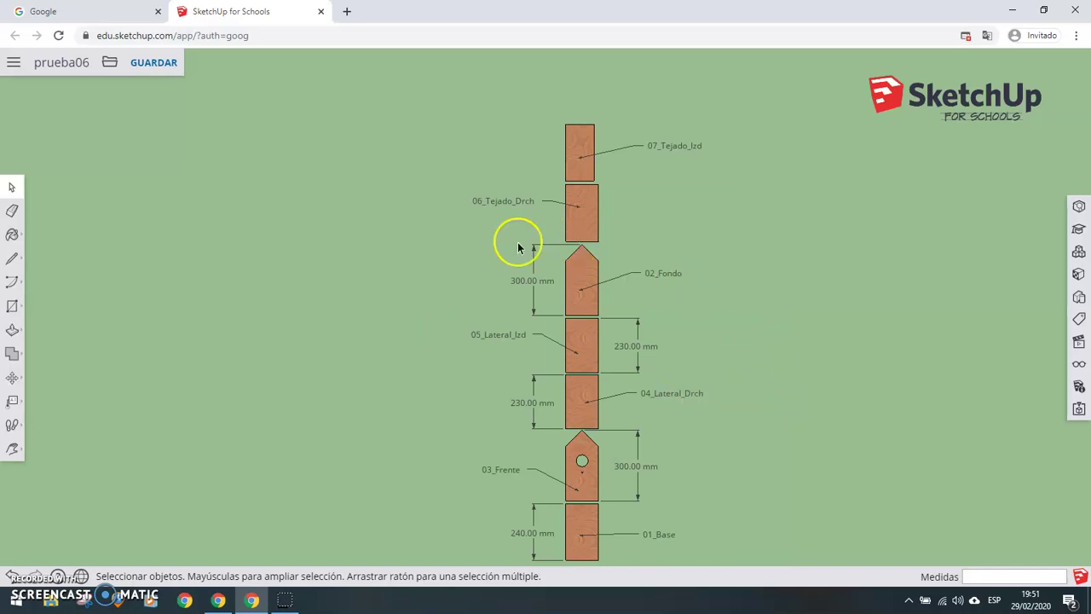
left_click(111, 64)
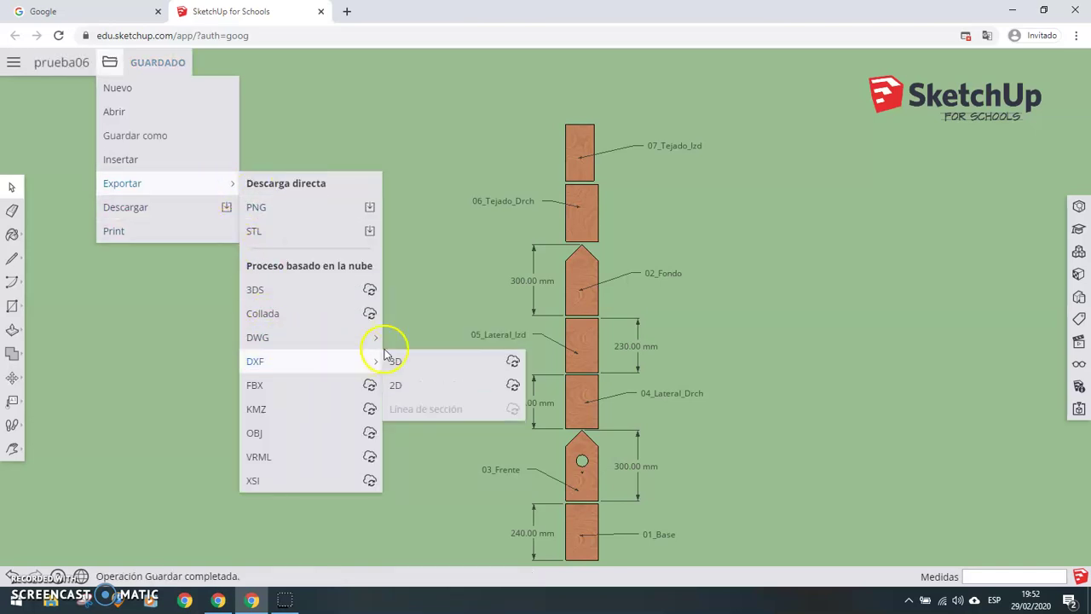
Export a 2D DWG with AutoCAD 2010 version and Tamaño real (1:1) ticked
mouse_move(122, 183)
left_click(401, 361)
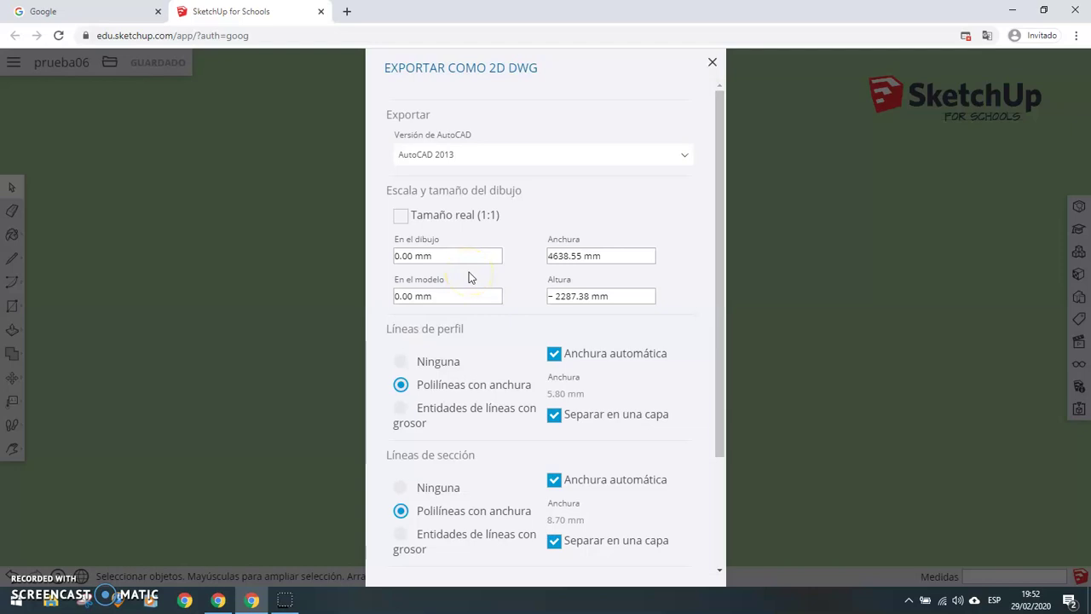
scroll(488, 193, "down", 1)
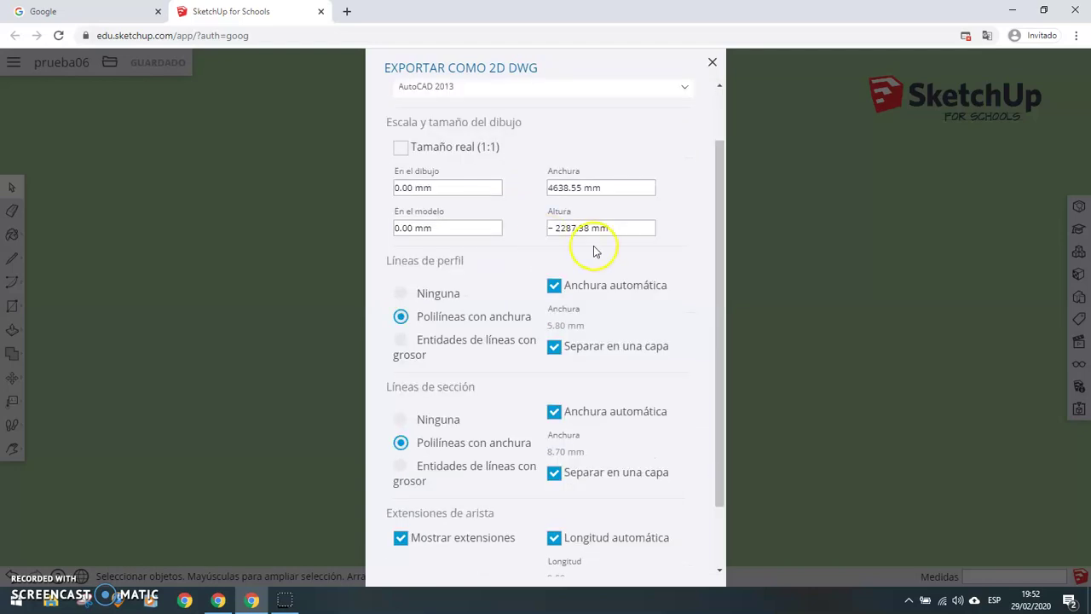
scroll(605, 230, "down", 1)
scroll(545, 162, "up", 2)
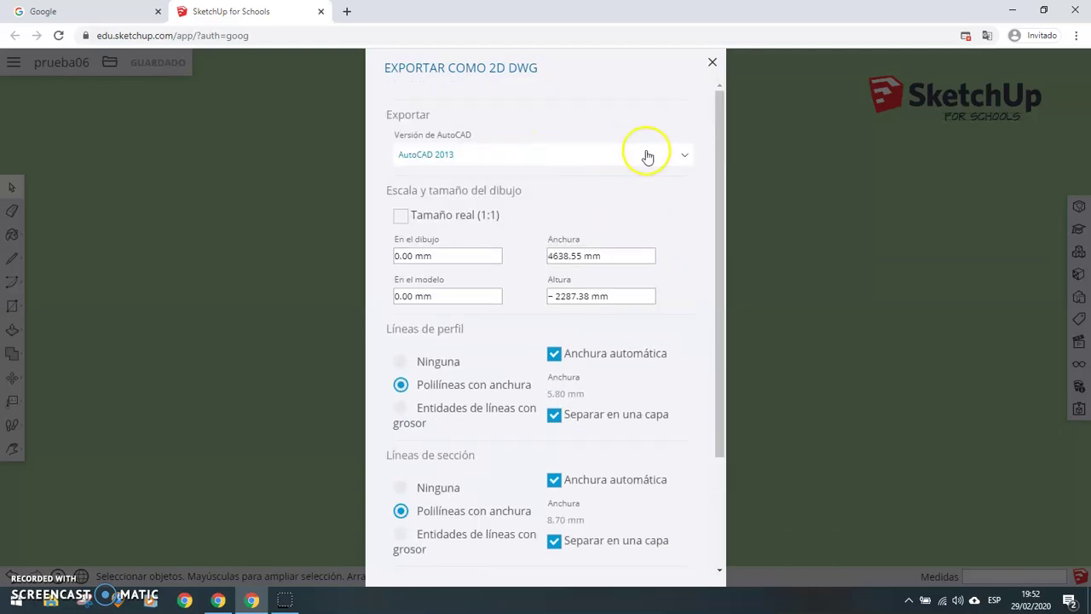
left_click(687, 159)
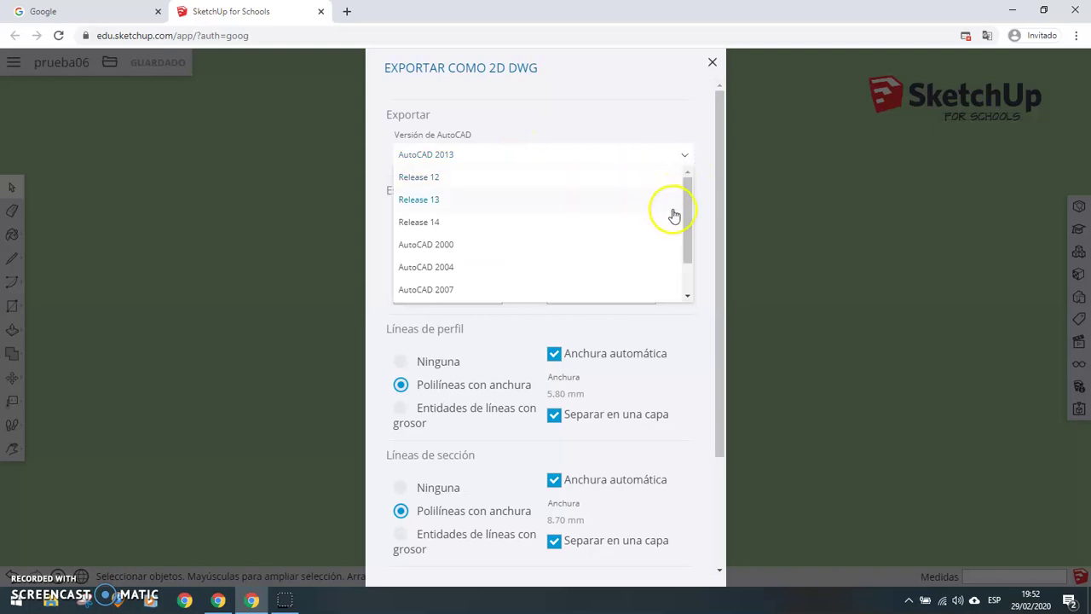
left_click_drag(689, 220, 687, 261)
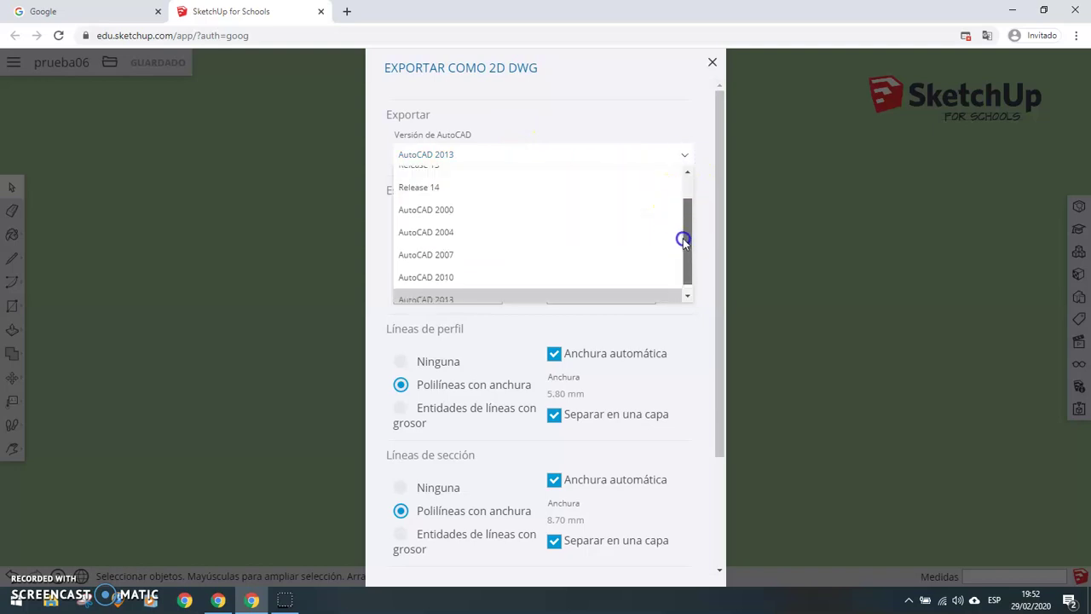
left_click(486, 272)
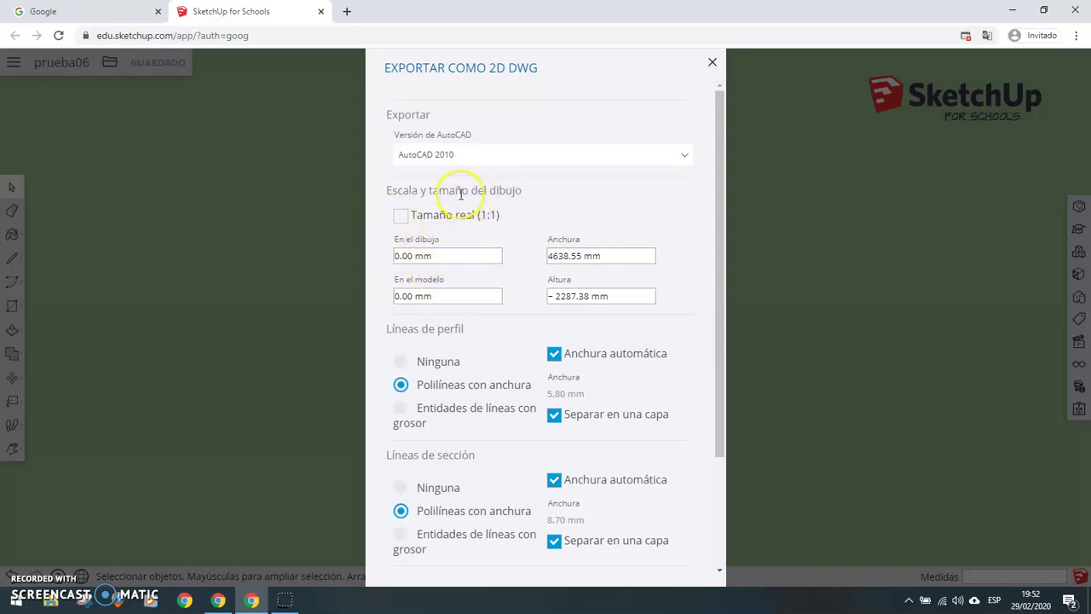
left_click(400, 216)
scroll(545, 223, "down", 1)
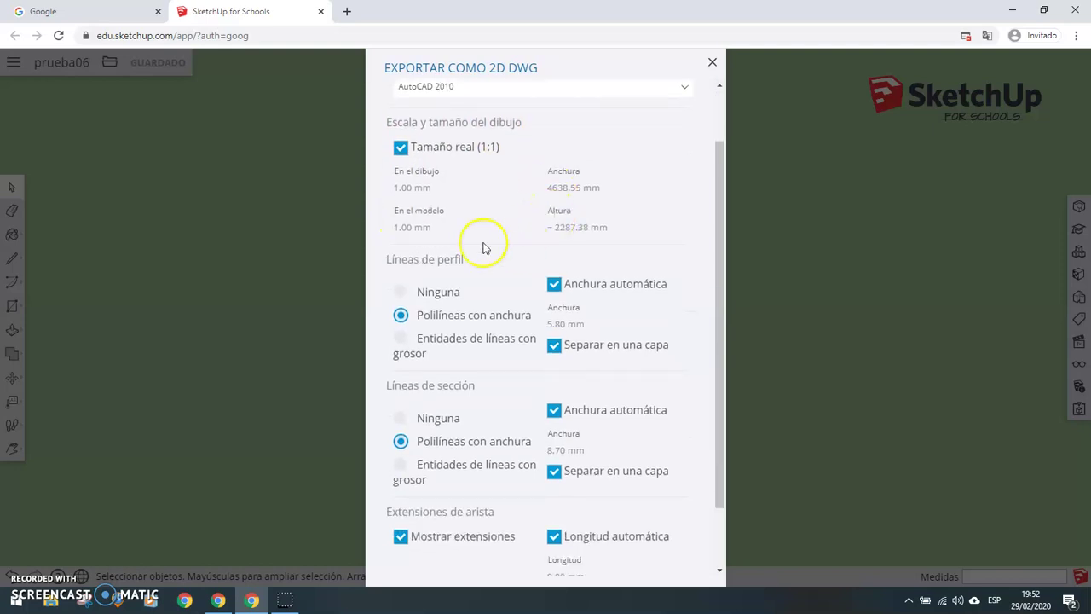
scroll(614, 311, "down", 1)
scroll(610, 325, "down", 1)
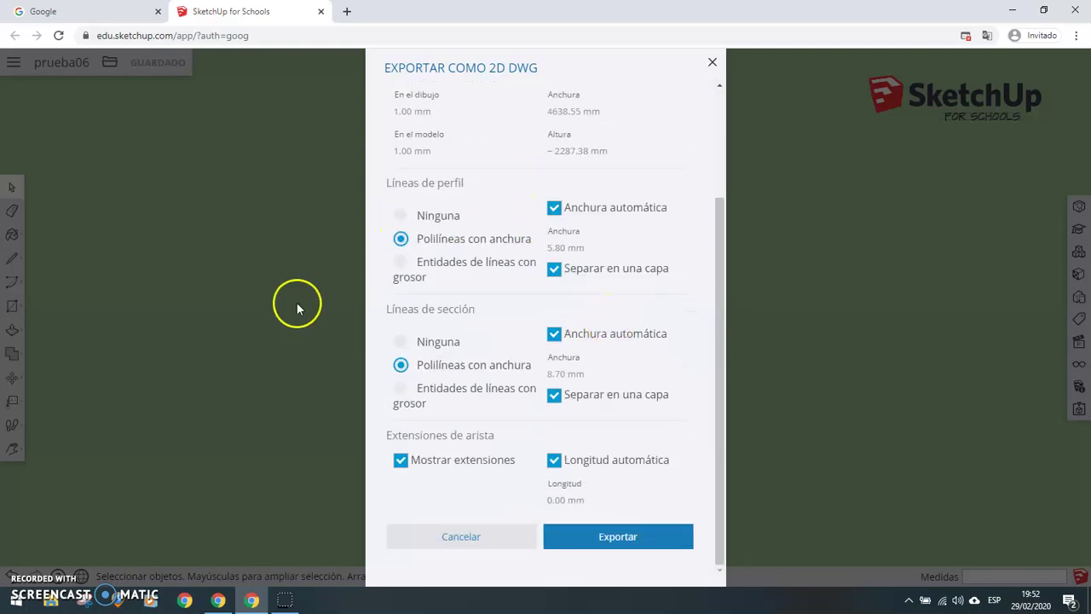
left_click(606, 539)
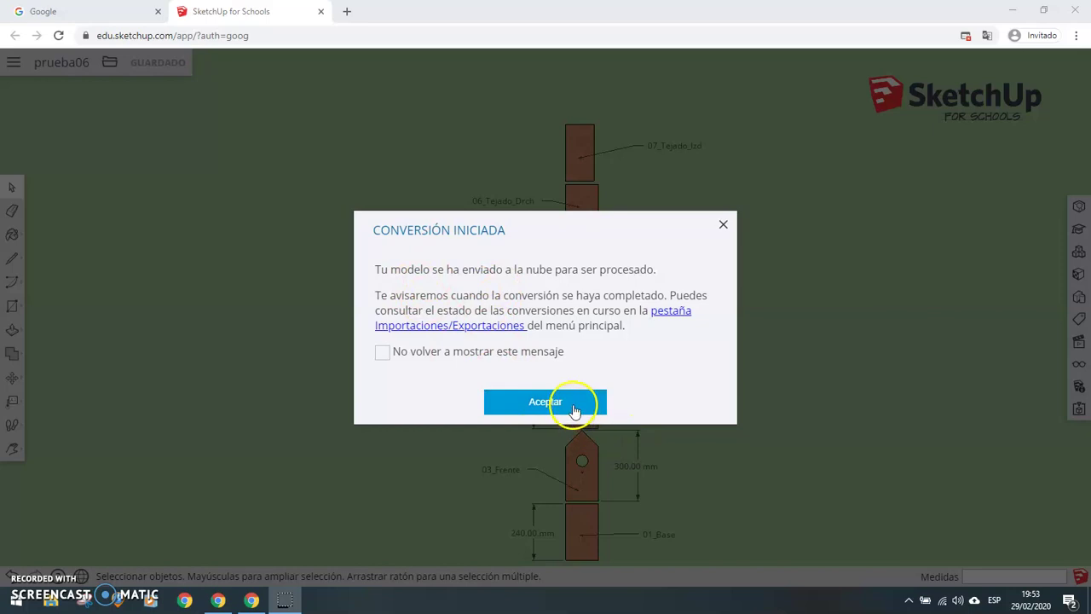
Dismiss the conversion notice, download the completed prueba06.dwg, and return to the export formats list
left_click(572, 411)
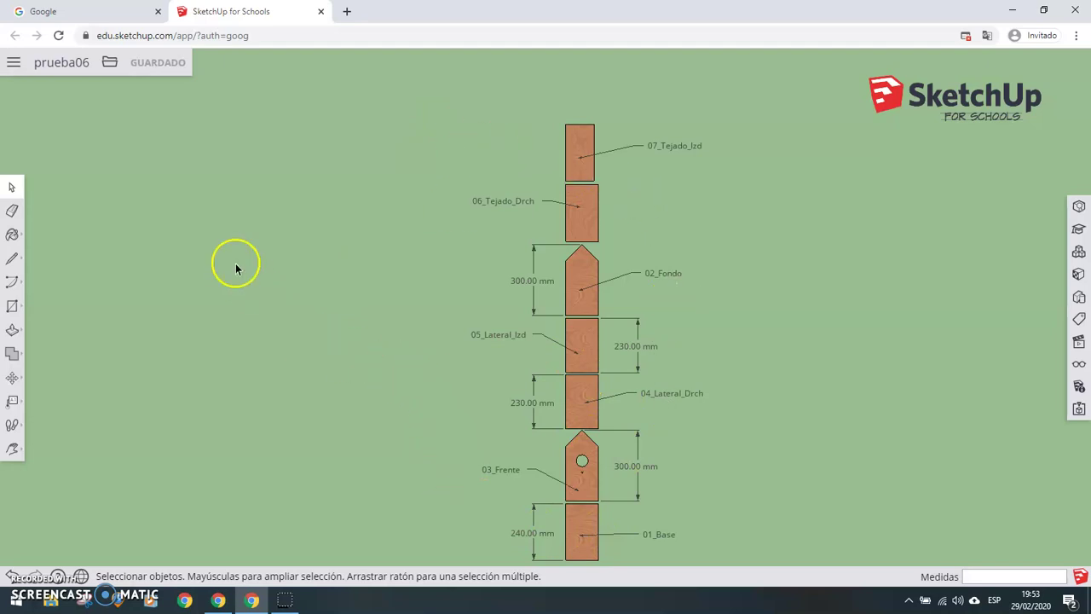
left_click(109, 63)
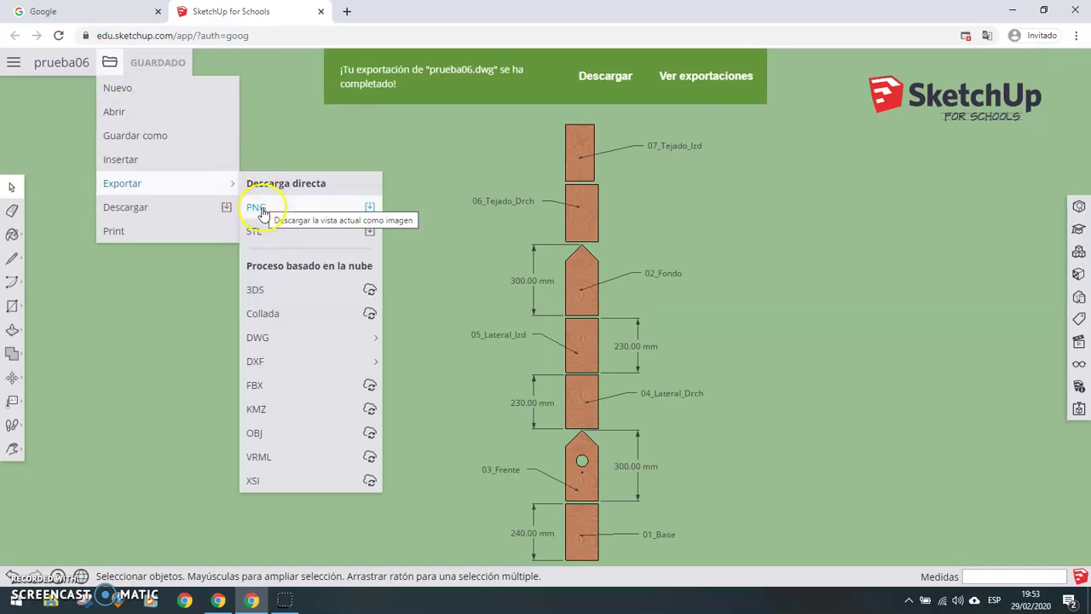
left_click(262, 213)
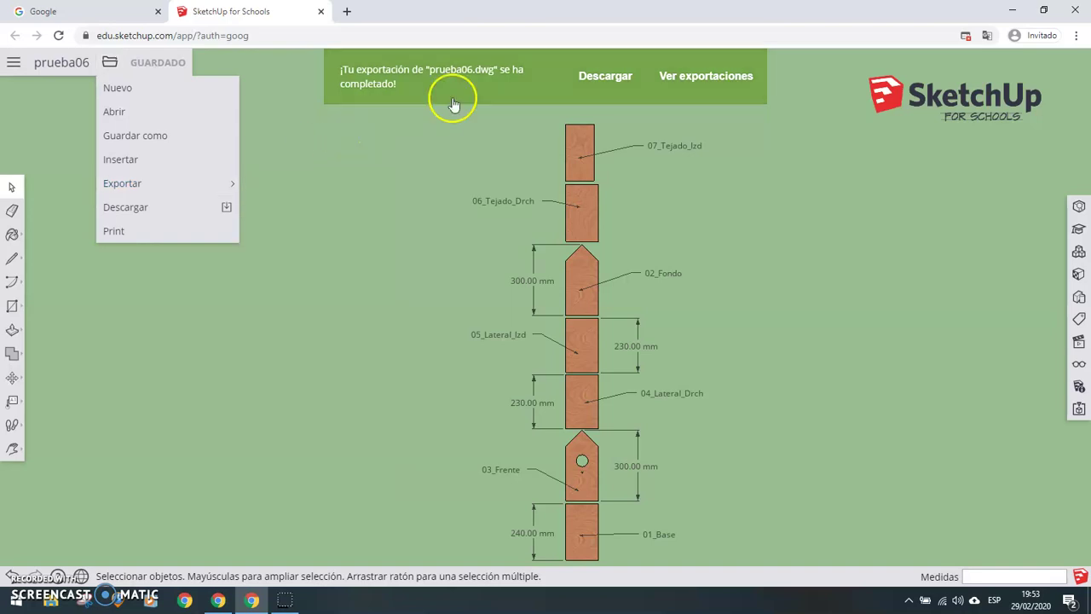
left_click(595, 77)
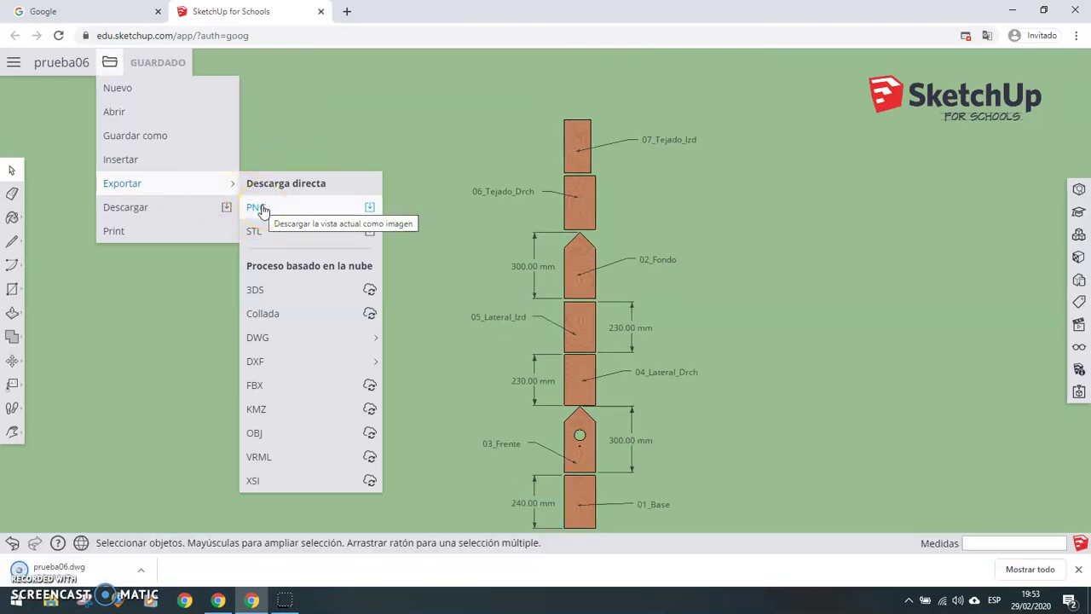
left_click(264, 235)
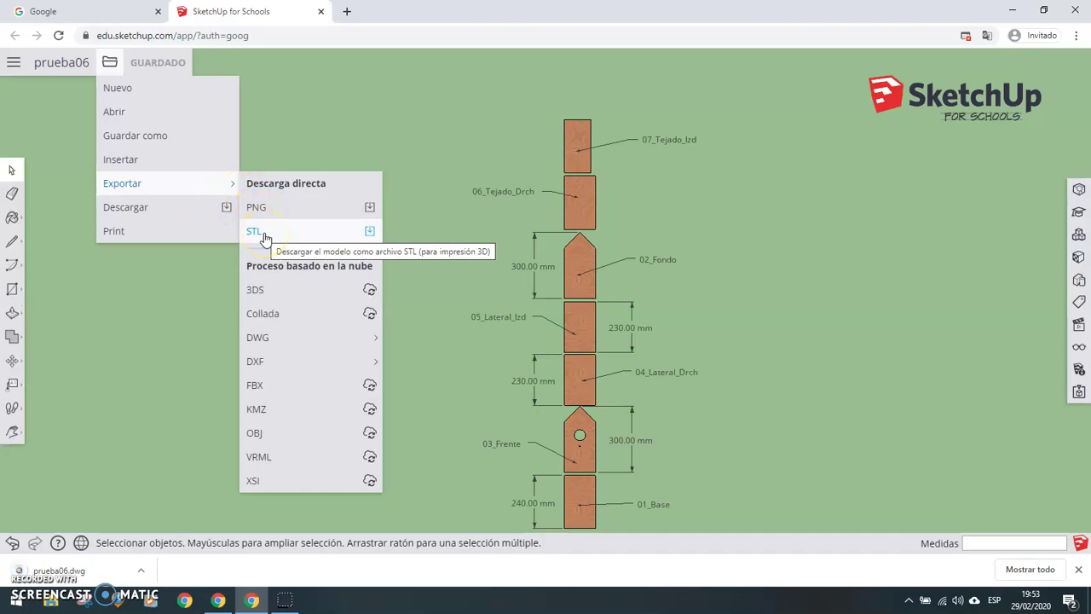
Set up a PNG export of the current view at 550 px wide (550 × 740) with a transparent background
left_click(262, 206)
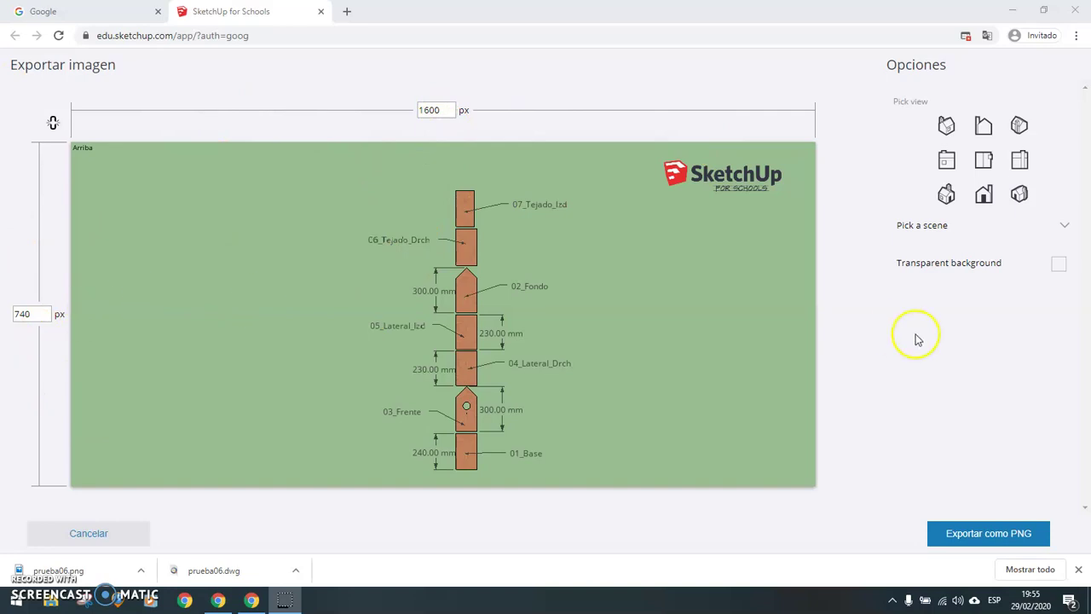
left_click(444, 110)
type("550")
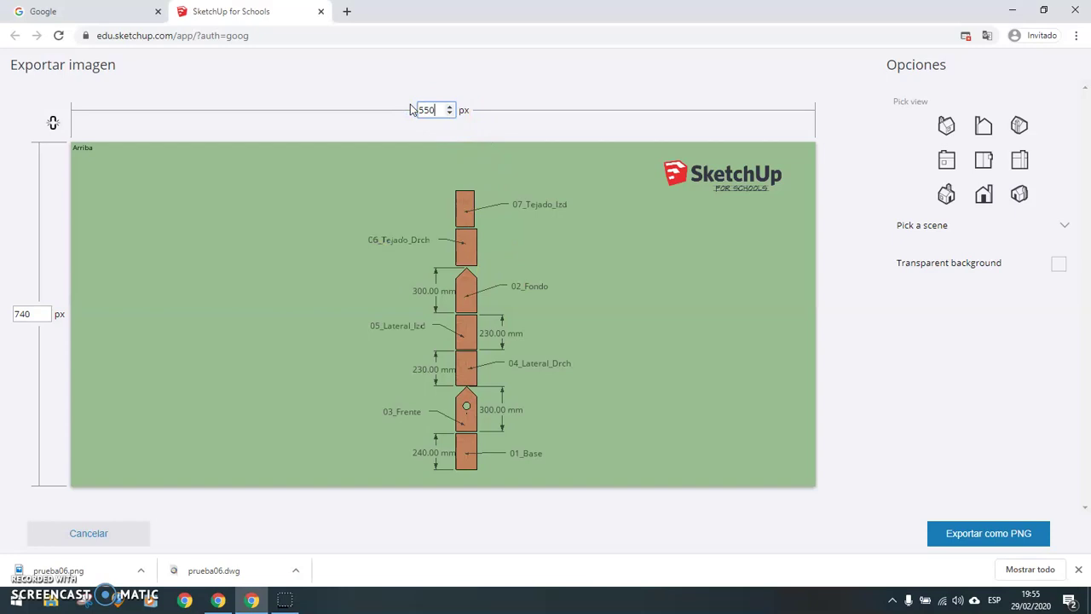
key("Return")
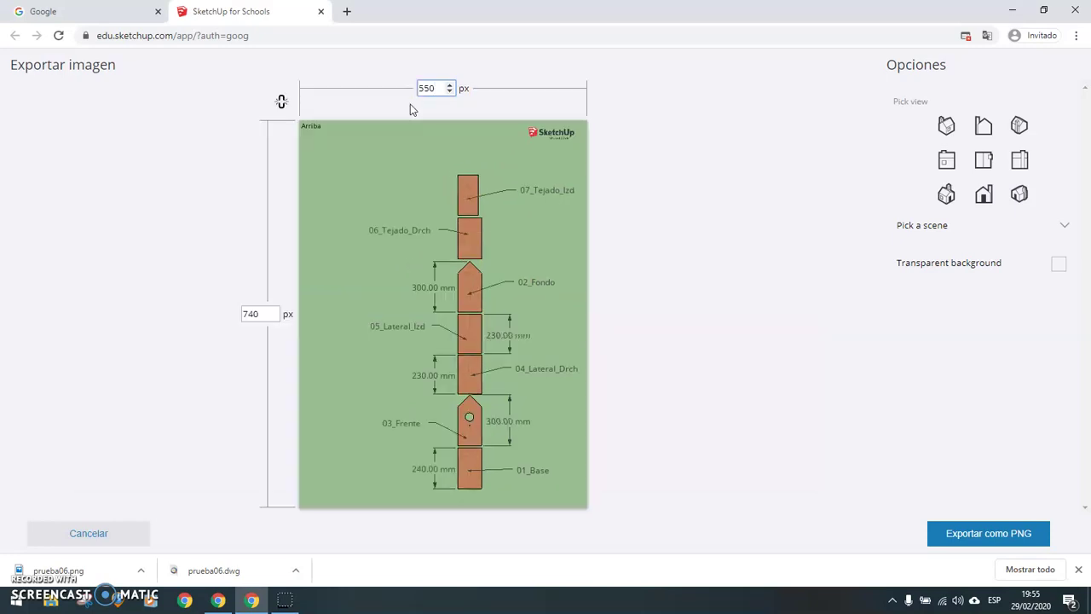
left_click(1058, 263)
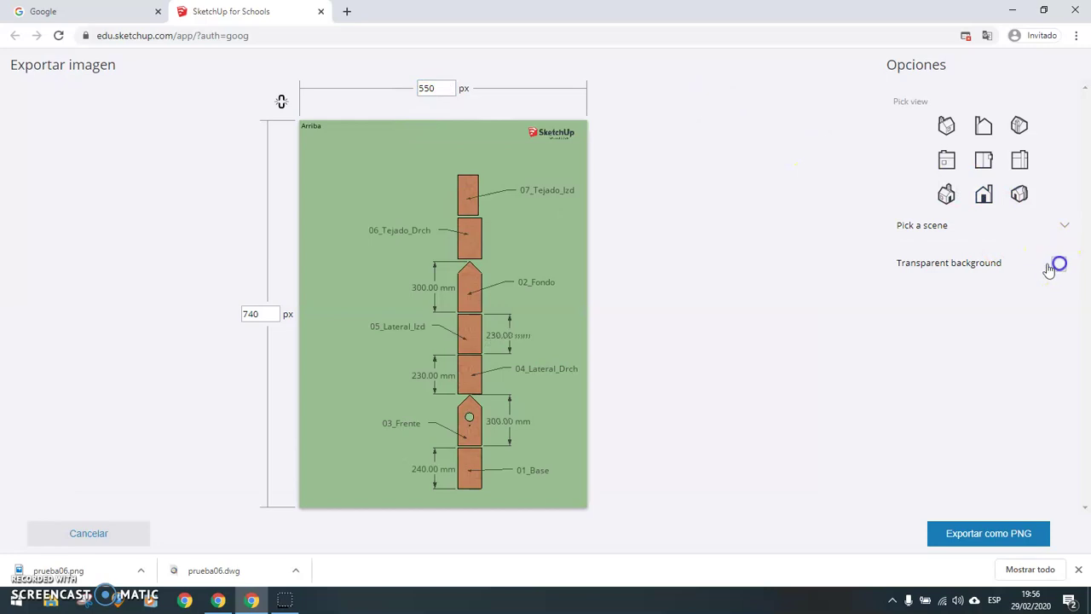